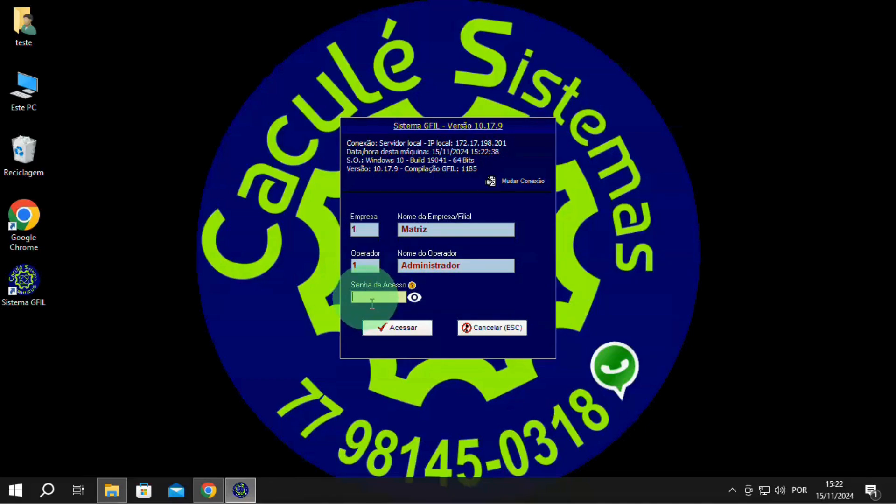
Log in as the Administrador operator of the Matriz company by entering the access password
{"action": "type", "text": "*"}
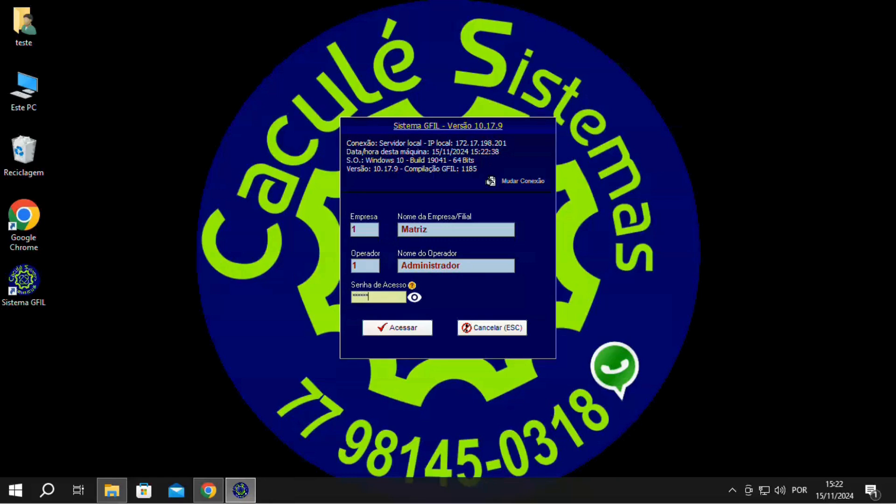
{"action": "left_click", "coordinate": [387, 327]}
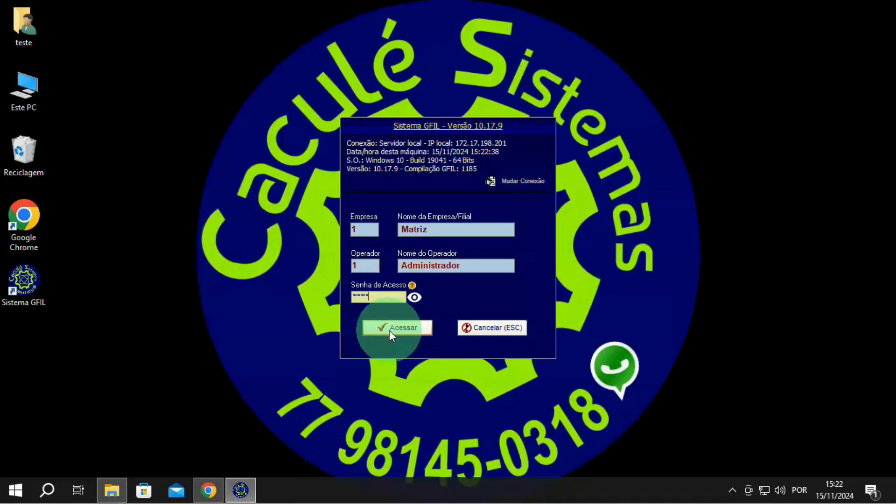
{"action": "left_click", "coordinate": [389, 327]}
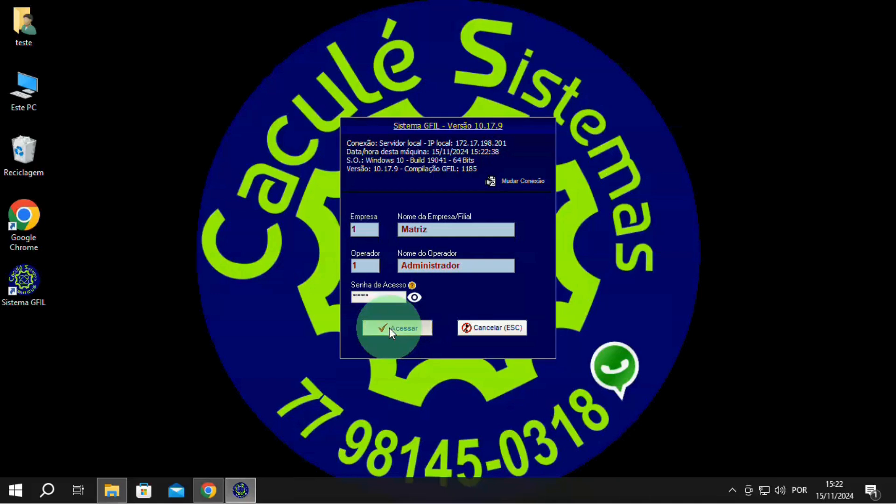
{"action": "left_click", "coordinate": [420, 293]}
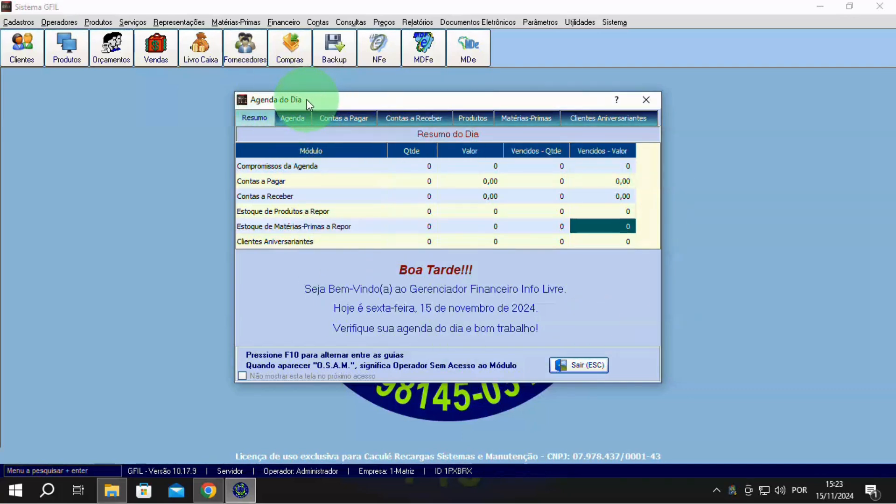
Review the module rows of the daily summary, from agenda commitments through accounts to raw-material stock to replenish
{"action": "left_click_drag", "start_coordinate": [318, 99], "coordinate": [298, 101]}
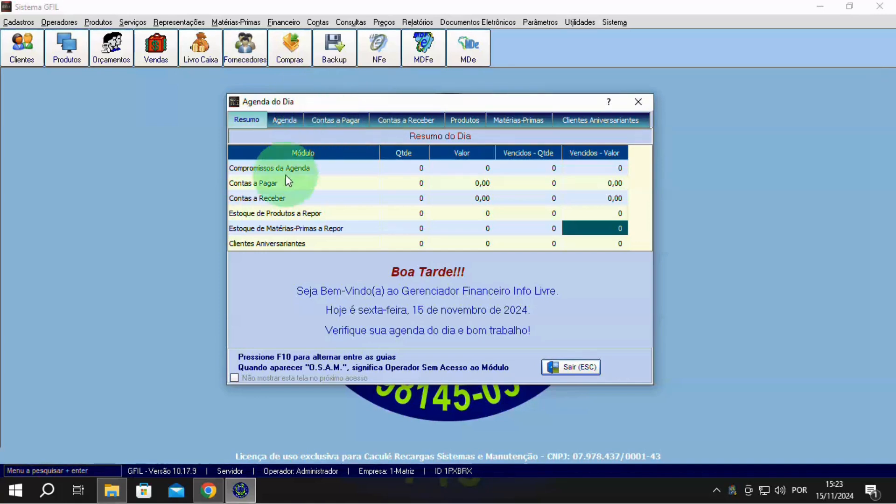
{"action": "left_click", "coordinate": [260, 169]}
{"action": "left_click", "coordinate": [257, 182]}
{"action": "left_click", "coordinate": [257, 196]}
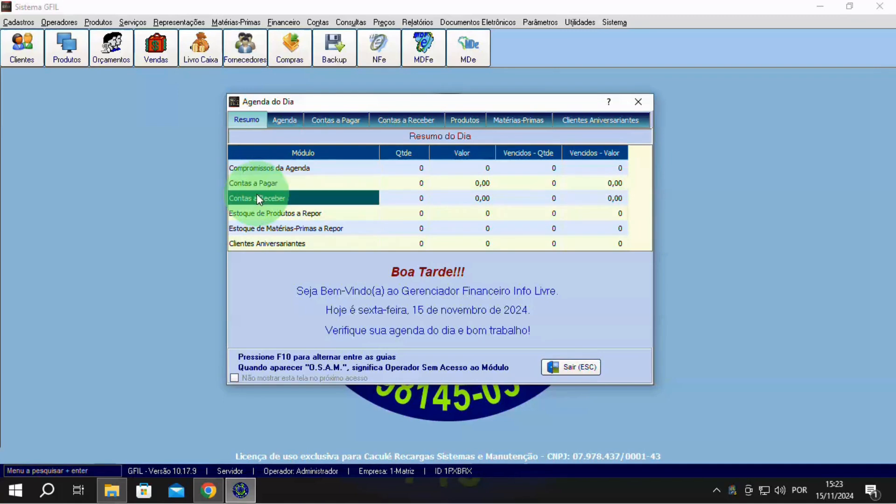
{"action": "left_click", "coordinate": [261, 212]}
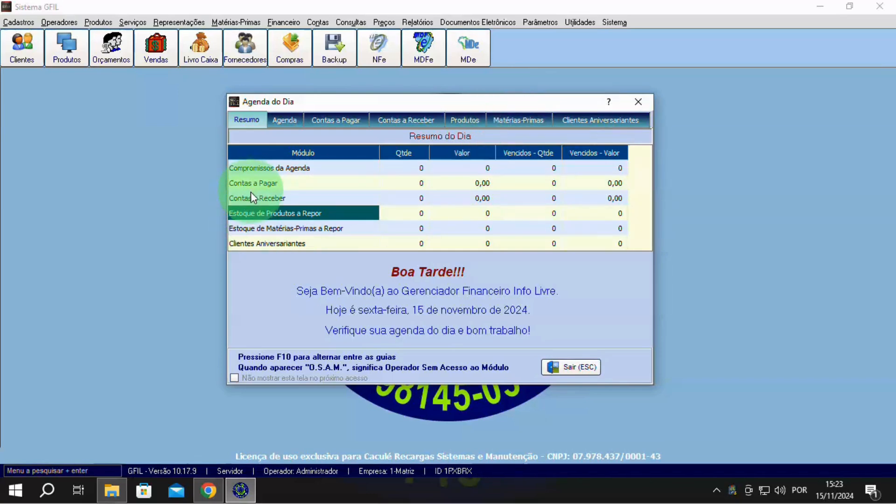
{"action": "left_click", "coordinate": [366, 230]}
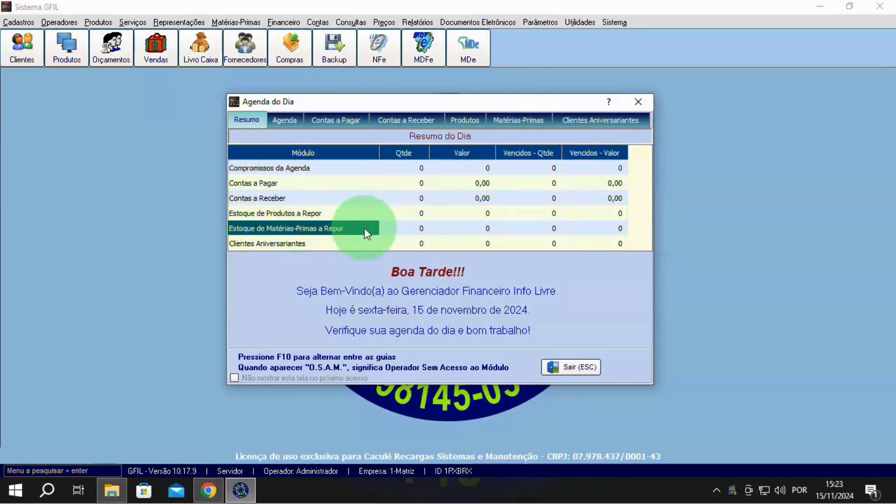
Examine the quantity, value, overdue quantity and overdue value of Contas a Pagar in the daily summary
{"action": "left_click", "coordinate": [269, 183]}
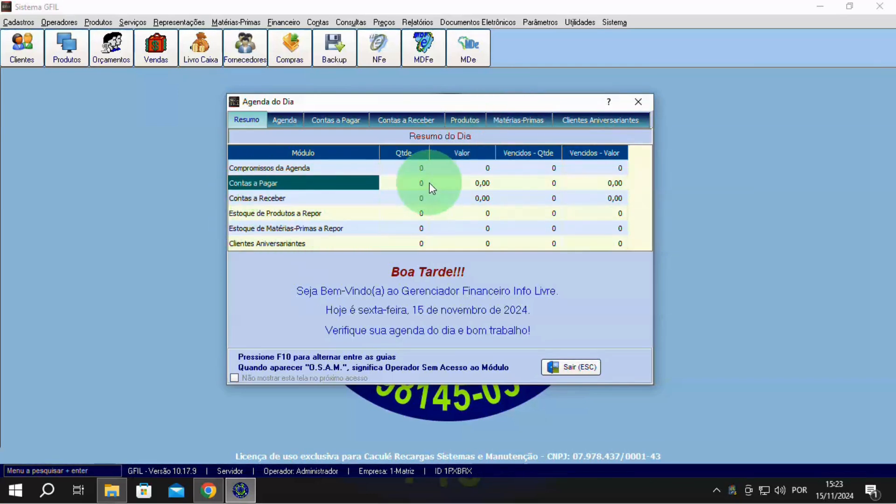
{"action": "left_click", "coordinate": [413, 184]}
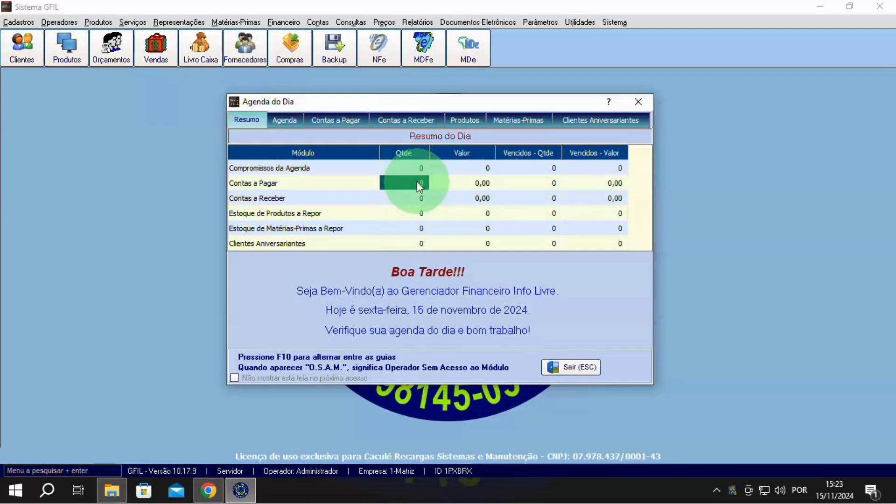
{"action": "left_click", "coordinate": [472, 184]}
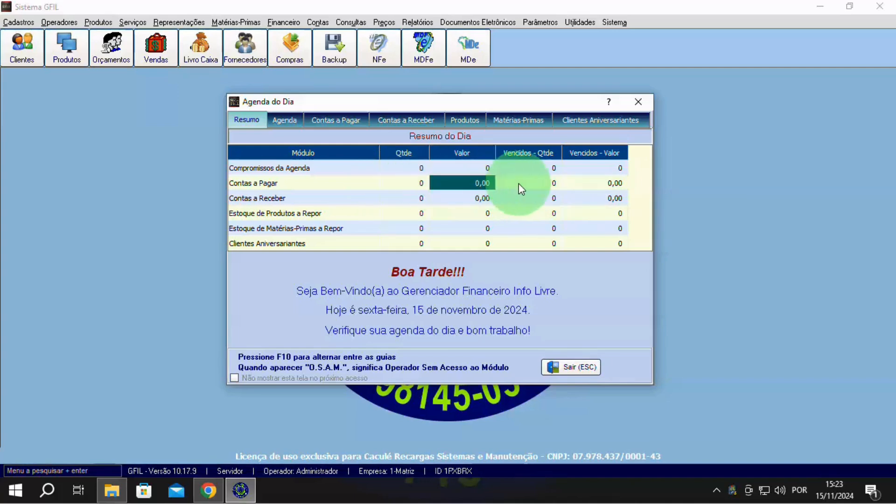
{"action": "left_click", "coordinate": [542, 182]}
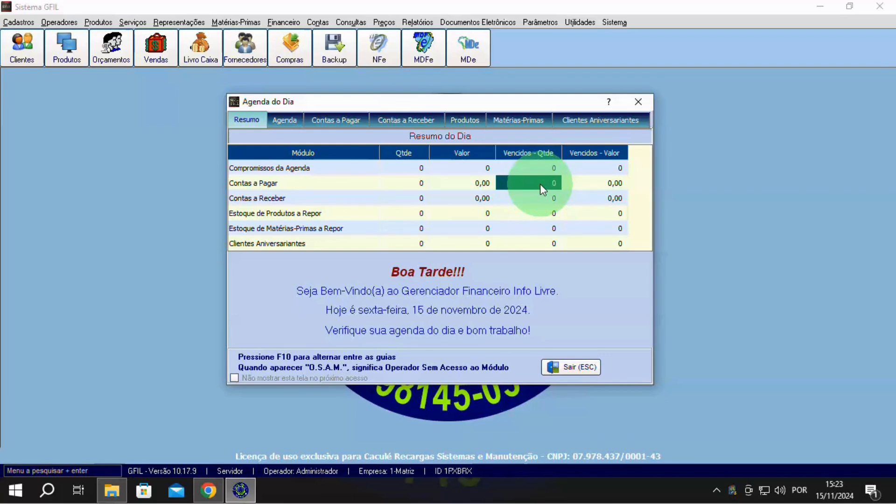
{"action": "left_click", "coordinate": [595, 186]}
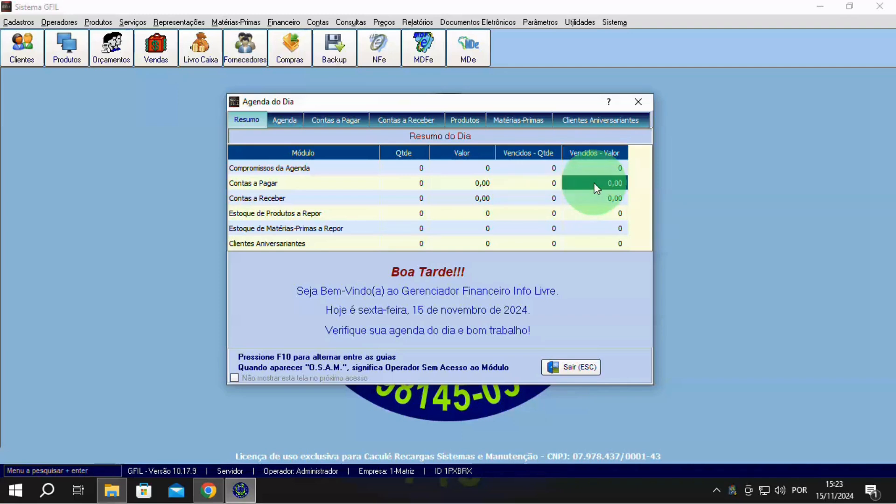
{"action": "left_click", "coordinate": [528, 183]}
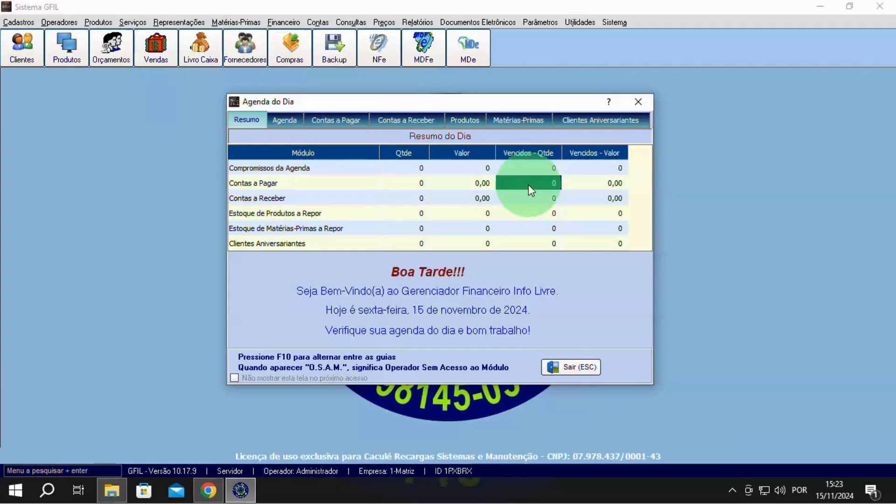
{"action": "left_click", "coordinate": [583, 183]}
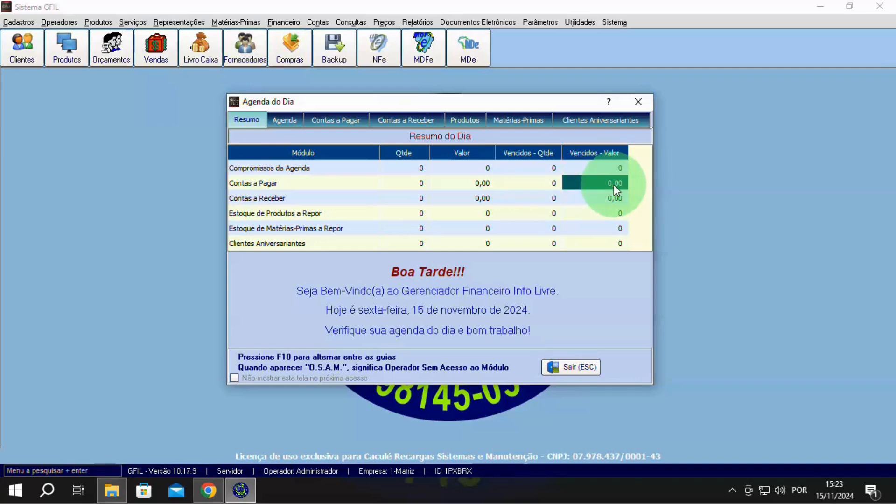
{"action": "left_click", "coordinate": [409, 184]}
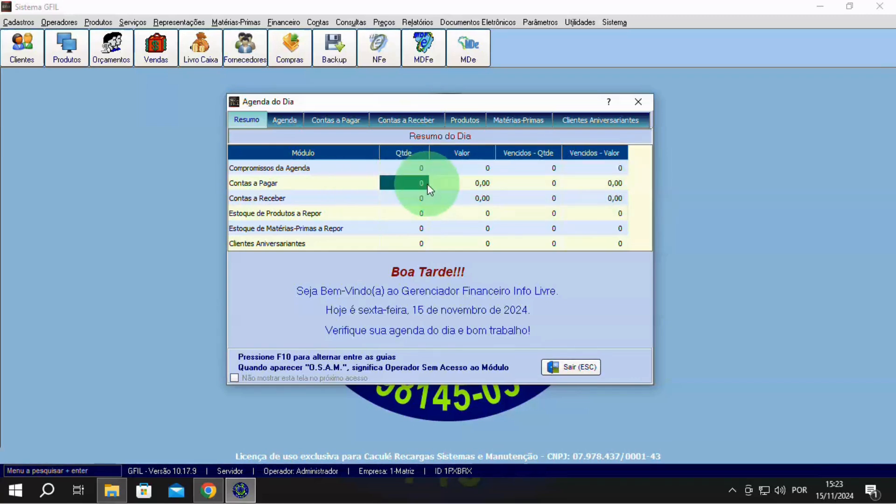
{"action": "left_click", "coordinate": [469, 187]}
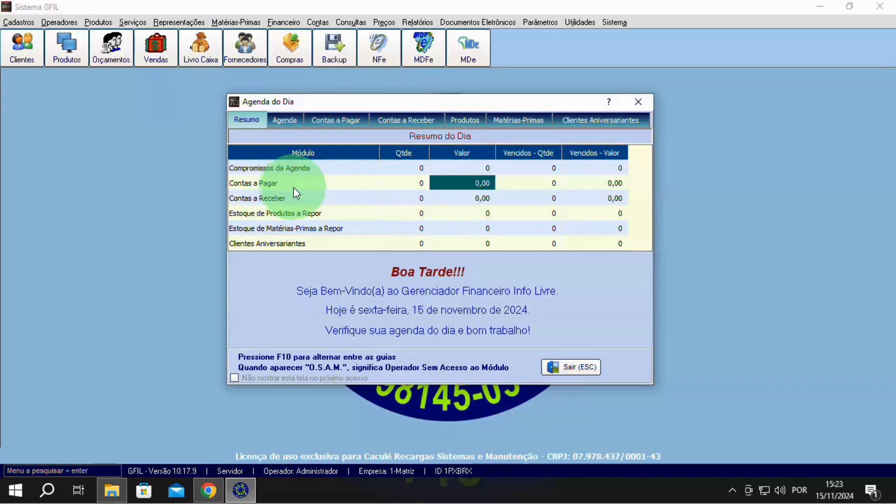
View the accounts payable list with and without overdue accounts, and view the accounts receivable list
{"action": "left_click", "coordinate": [339, 121]}
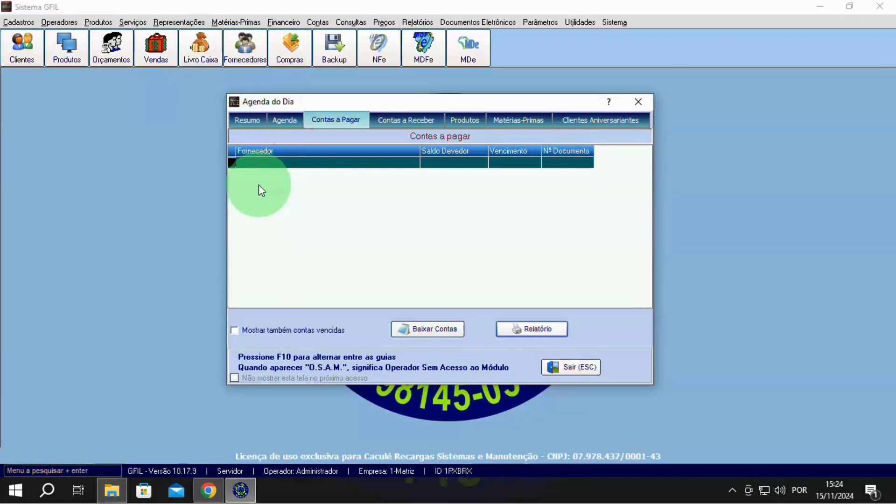
{"action": "left_click", "coordinate": [237, 330]}
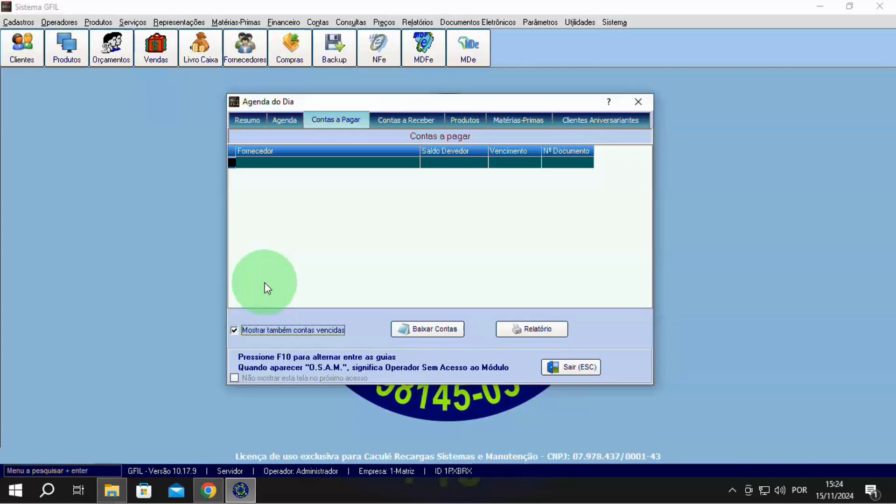
{"action": "left_click", "coordinate": [233, 329]}
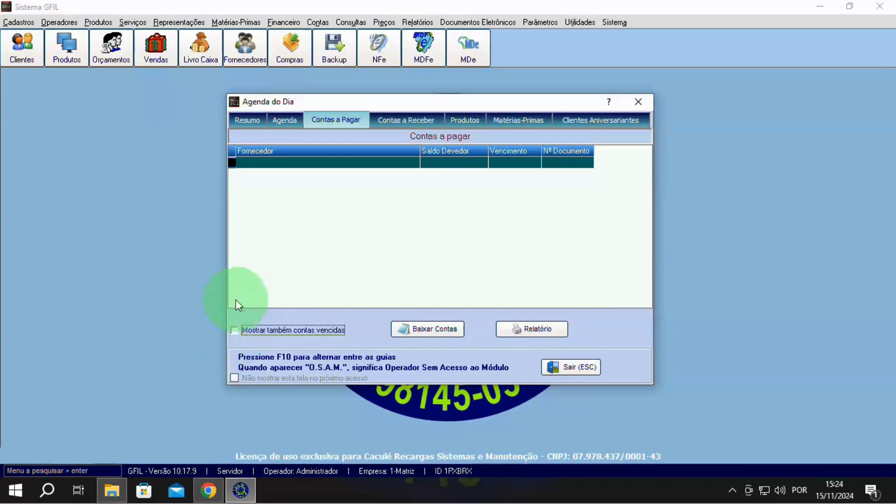
{"action": "left_click", "coordinate": [413, 121]}
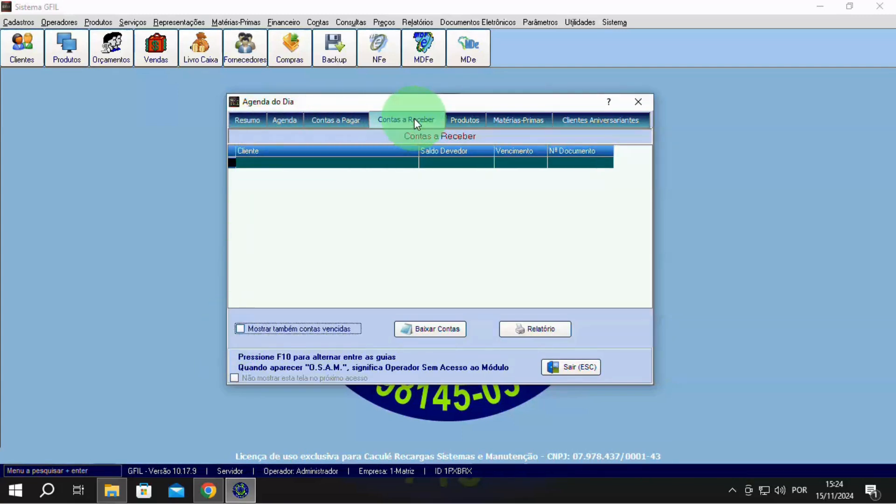
Return to the daily summary and review the product stock, raw-material stock and birthday client rows
{"action": "left_click", "coordinate": [247, 122]}
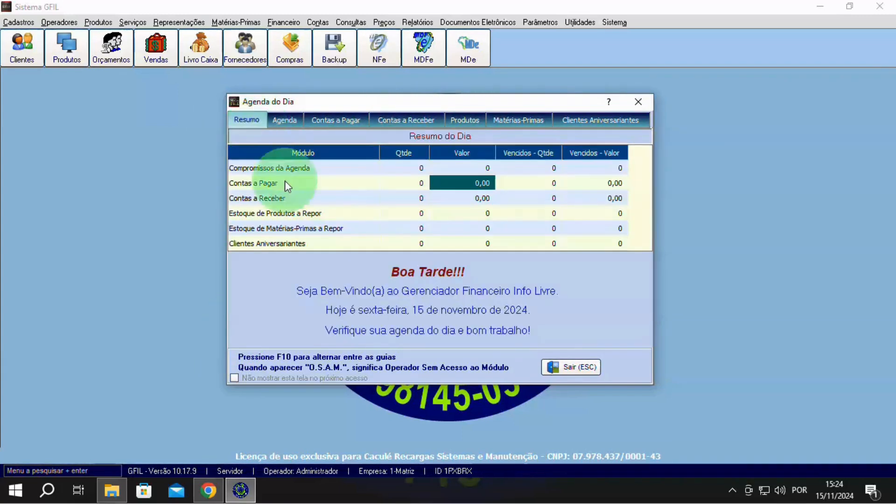
{"action": "left_click", "coordinate": [251, 210]}
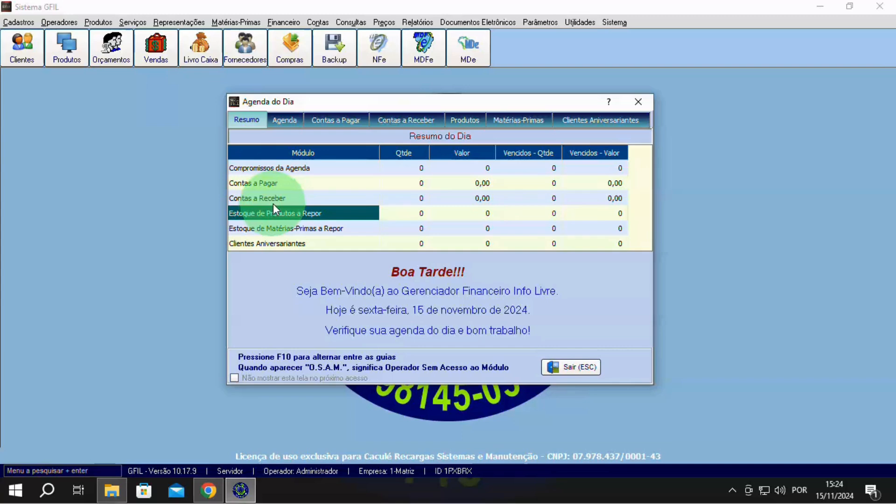
{"action": "left_click", "coordinate": [280, 227]}
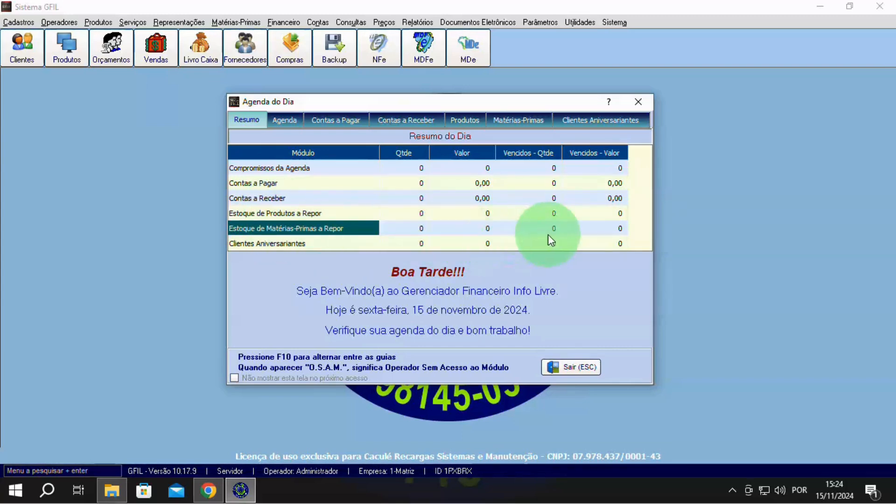
{"action": "left_click_drag", "start_coordinate": [609, 231], "coordinate": [581, 244]}
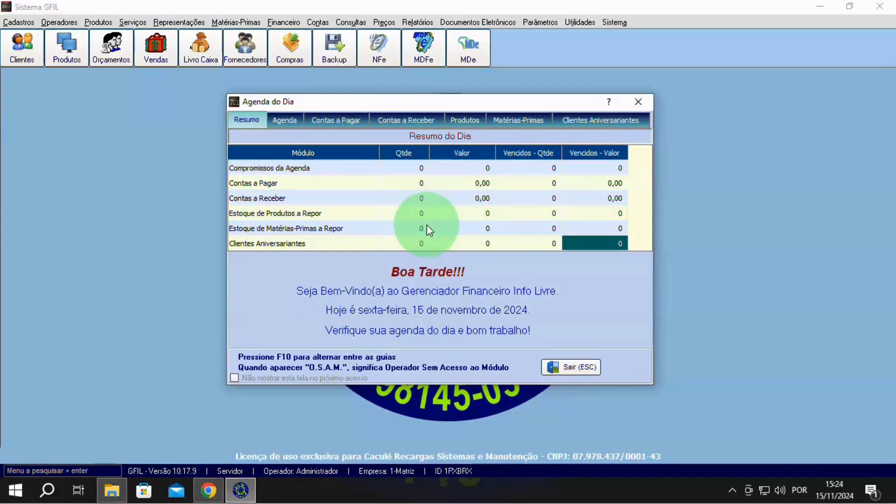
View the agenda's lists of raw materials and products below minimum stock
{"action": "left_click", "coordinate": [507, 121]}
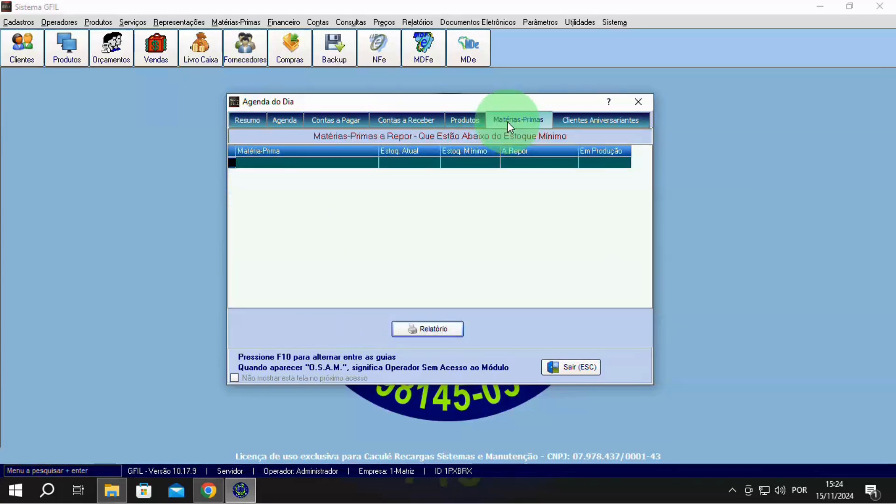
{"action": "left_click", "coordinate": [467, 122]}
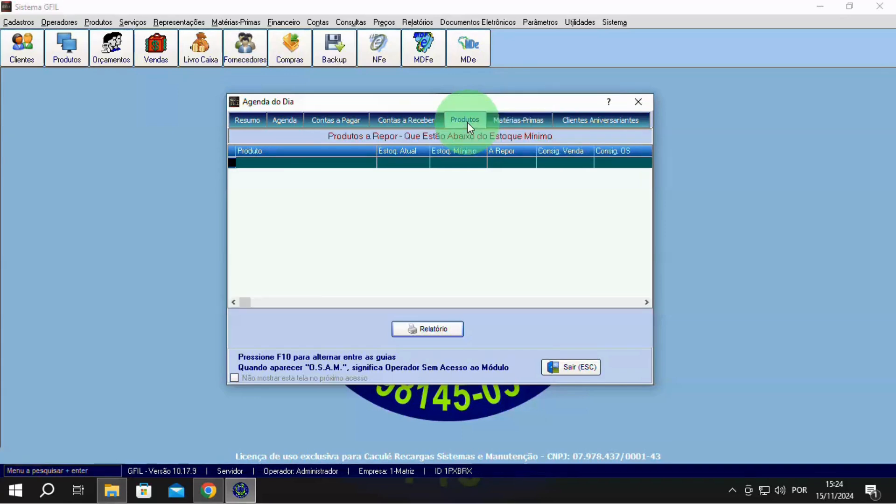
{"action": "left_click", "coordinate": [501, 118]}
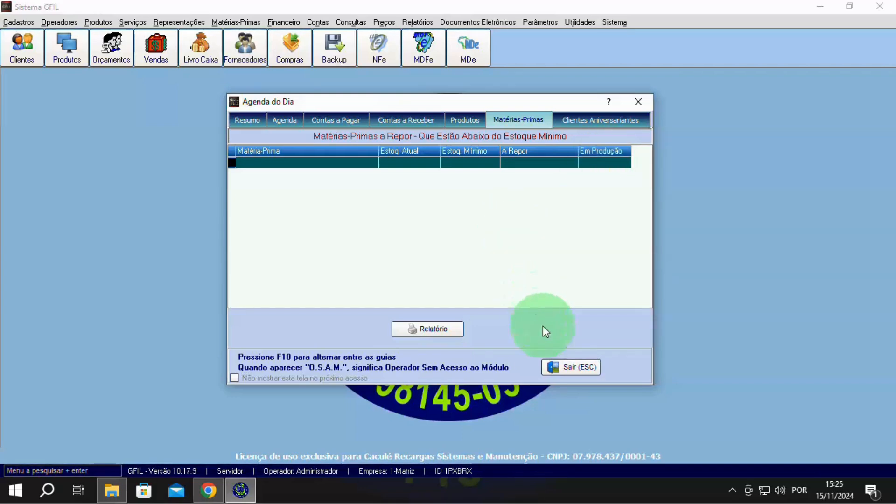
Close the daily agenda and the general system information summary
{"action": "left_click", "coordinate": [564, 366]}
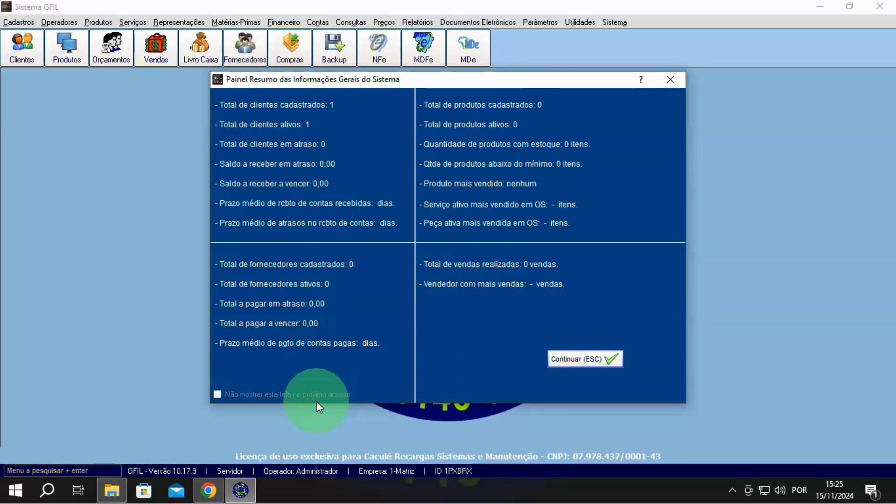
{"action": "left_click", "coordinate": [293, 394]}
{"action": "left_click", "coordinate": [605, 368]}
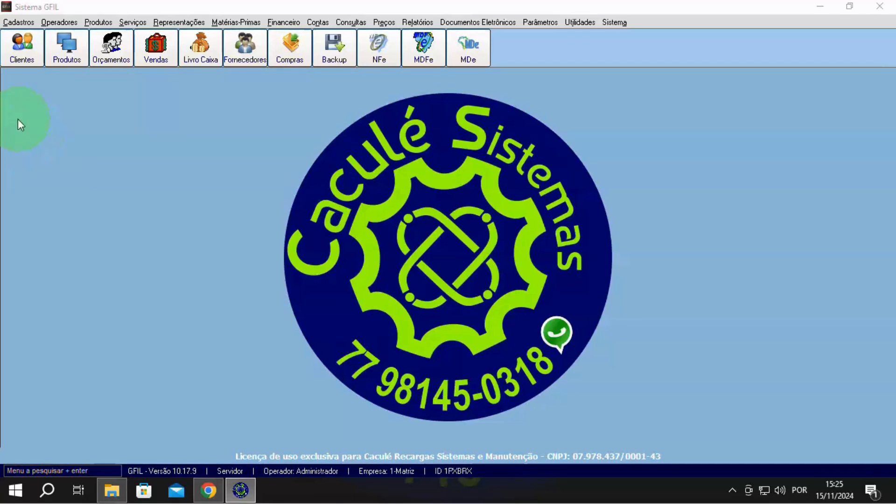
Open the raw materials register and start a new record
{"action": "left_click", "coordinate": [24, 22]}
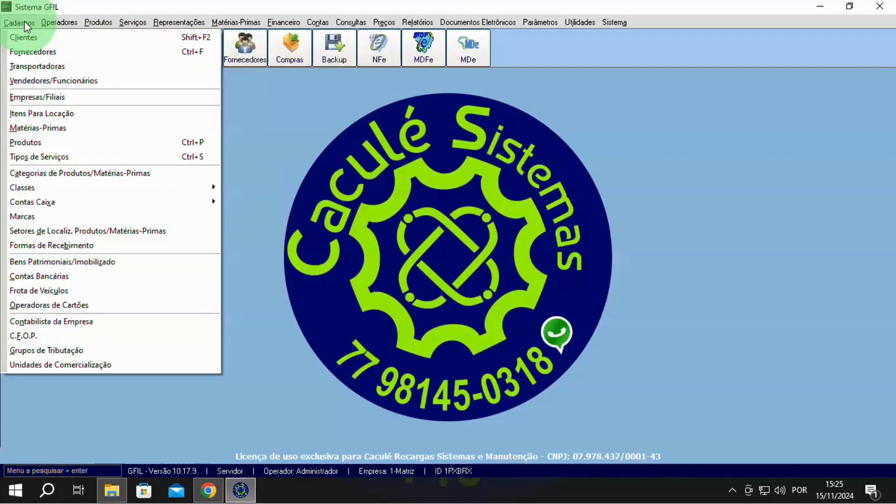
{"action": "left_click", "coordinate": [28, 128]}
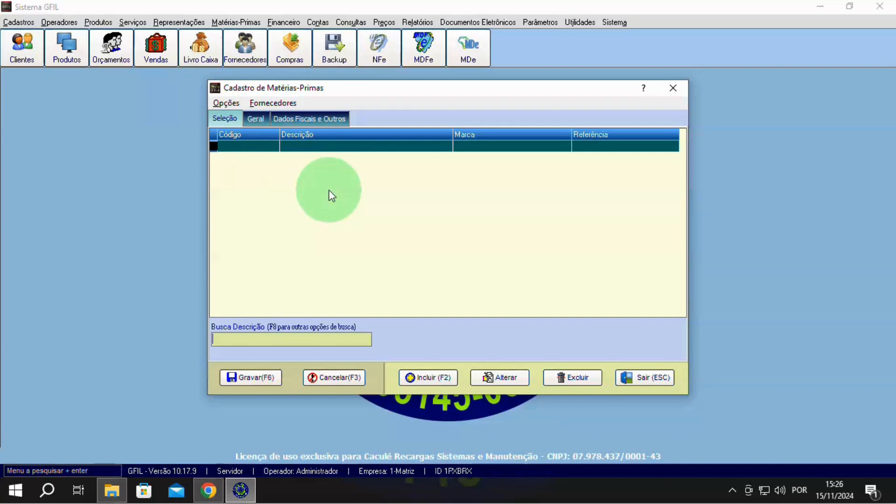
{"action": "left_click", "coordinate": [424, 379]}
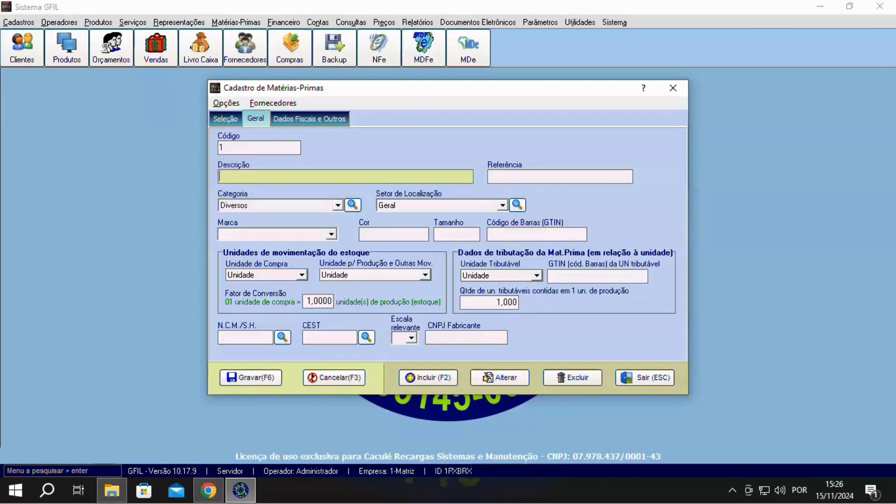
Enter Brita Mista as the raw material's description, keeping category Diversos and location sector Geral
{"action": "type", "text": "BRI"}
{"action": "type", "text": "TA BIST"}
{"action": "key", "text": "BackSpace"}
{"action": "key", "text": "BackSpace"}
{"action": "key", "text": "BackSpace"}
{"action": "type", "text": "MISTA"}
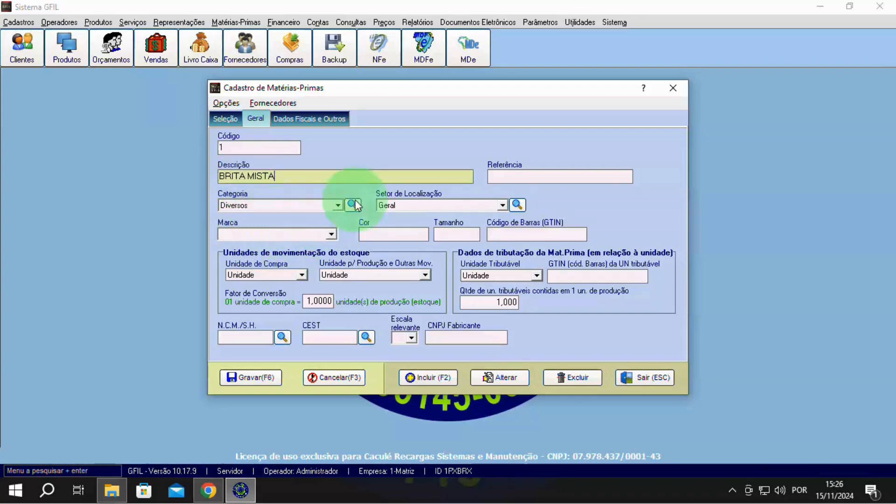
{"action": "left_click", "coordinate": [290, 203]}
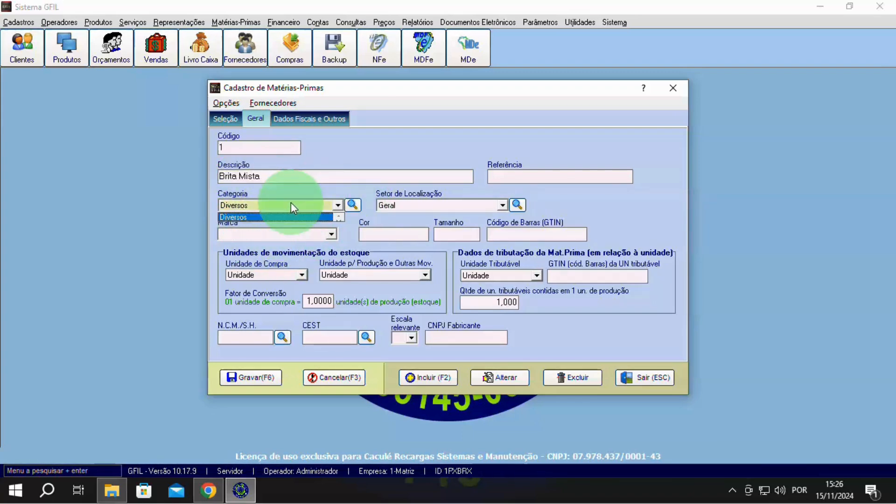
{"action": "left_click", "coordinate": [290, 203]}
{"action": "left_click", "coordinate": [413, 202]}
{"action": "left_click", "coordinate": [413, 203]}
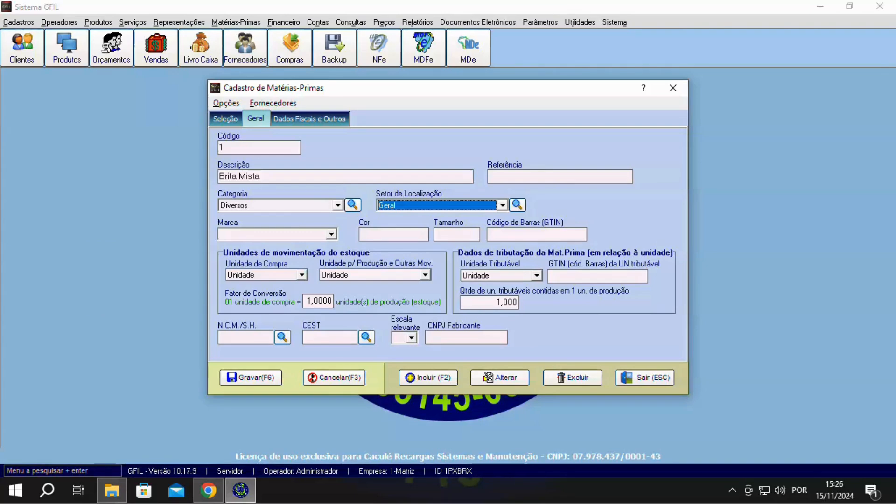
Set the purchase and production units to Quilograma and accept matching the taxable unit to them
{"action": "left_click", "coordinate": [255, 276]}
{"action": "scroll", "coordinate": [255, 313], "scroll_direction": "up", "scroll_amount": 1}
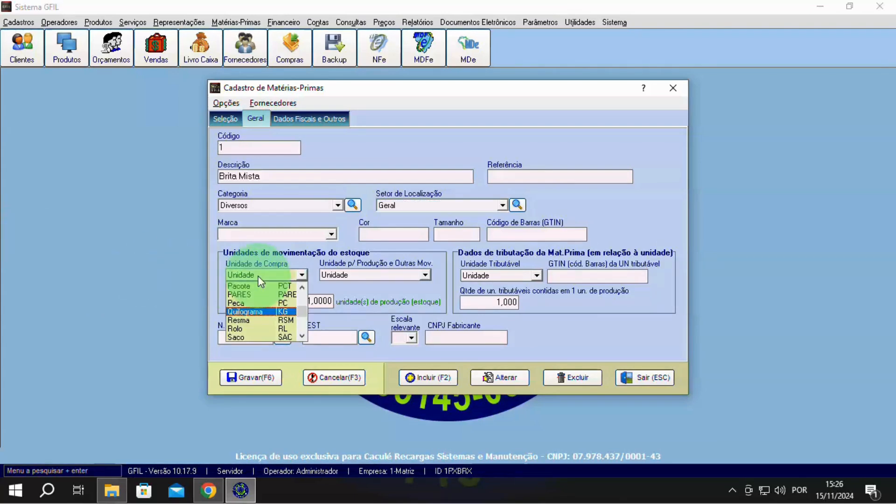
{"action": "left_click", "coordinate": [256, 312]}
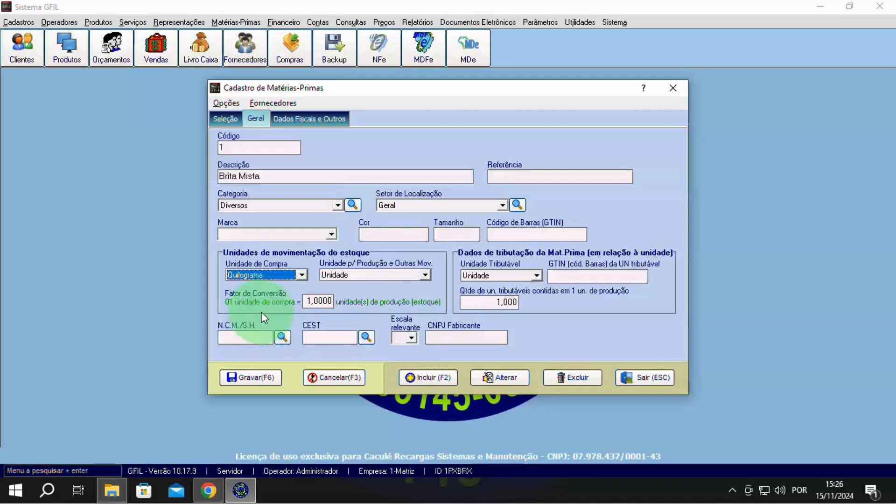
{"action": "left_click", "coordinate": [362, 276]}
{"action": "scroll", "coordinate": [348, 273], "scroll_direction": "up", "scroll_amount": 1}
{"action": "left_click", "coordinate": [331, 309]}
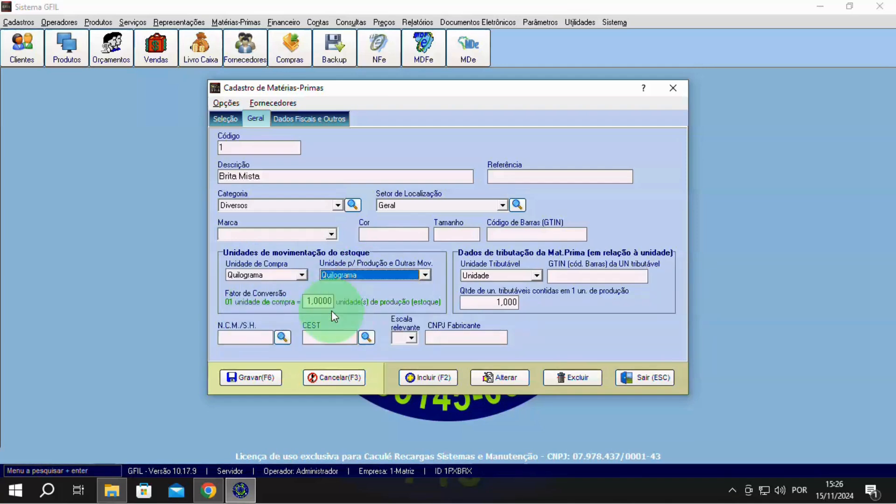
{"action": "left_click", "coordinate": [252, 344]}
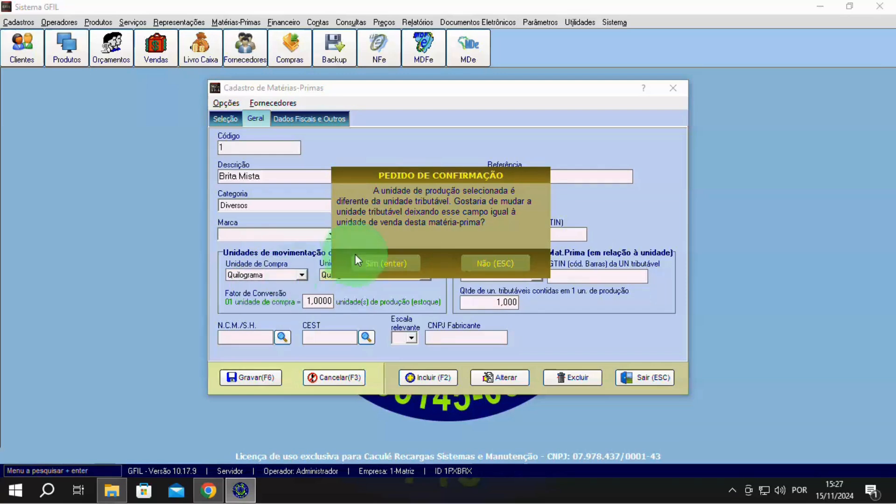
{"action": "left_click_drag", "start_coordinate": [400, 178], "coordinate": [418, 132]}
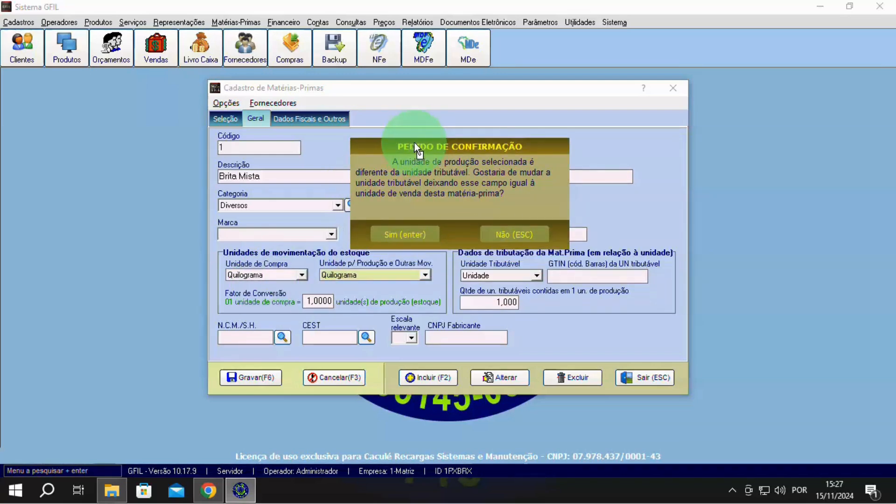
{"action": "left_click", "coordinate": [405, 232]}
Enter 25171000 as the N.C.M./S.H. code of Brita Mista, leaving CEST blank
{"action": "left_click", "coordinate": [246, 338]}
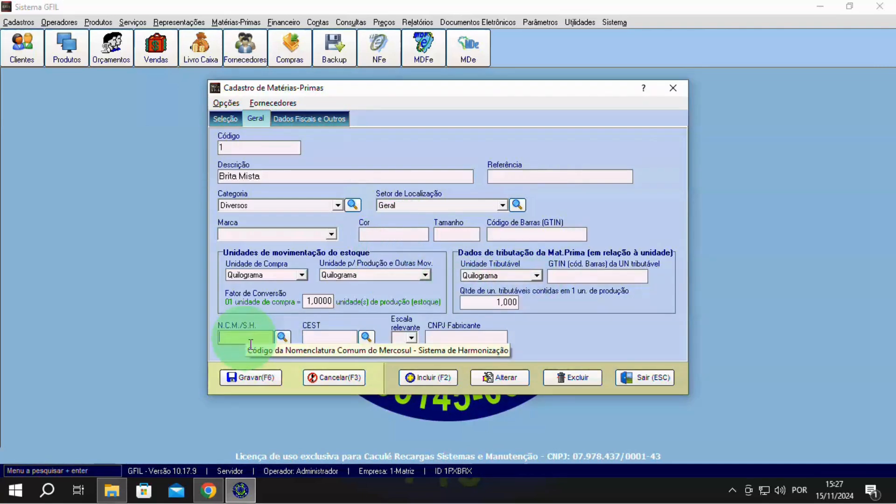
{"action": "type", "text": "251"}
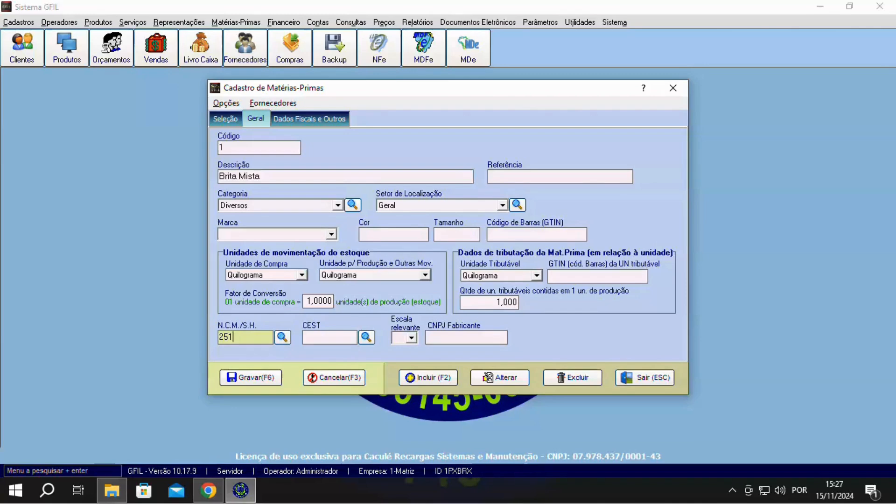
{"action": "type", "text": "71000"}
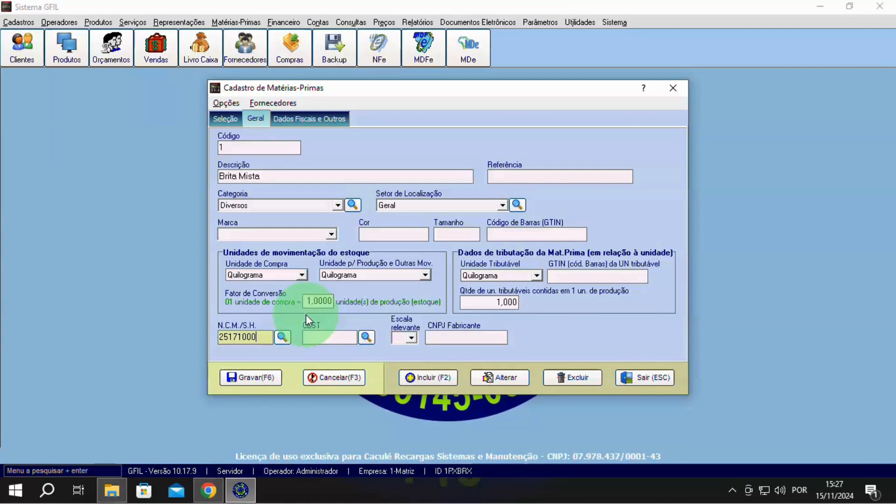
{"action": "left_click", "coordinate": [338, 342]}
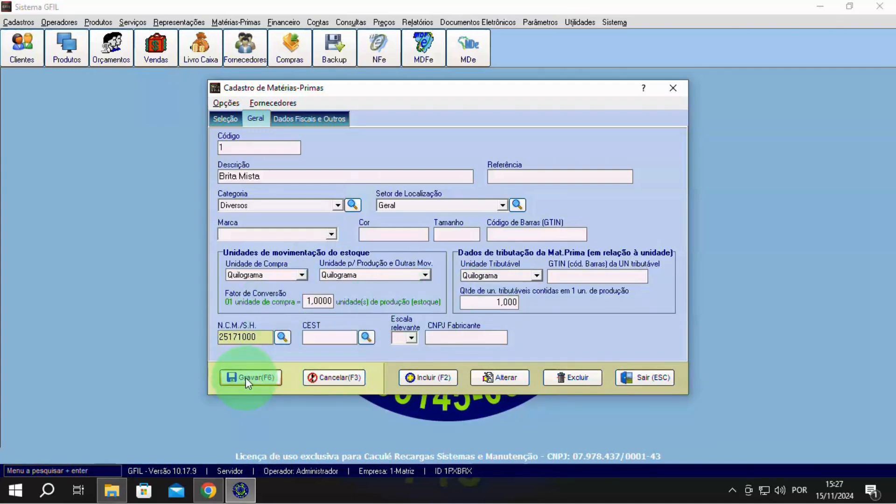
In the fiscal data of Brita Mista, set the minimum stock to 10000 and the initial stock to 3000
{"action": "left_click", "coordinate": [318, 119]}
{"action": "left_click", "coordinate": [236, 163]}
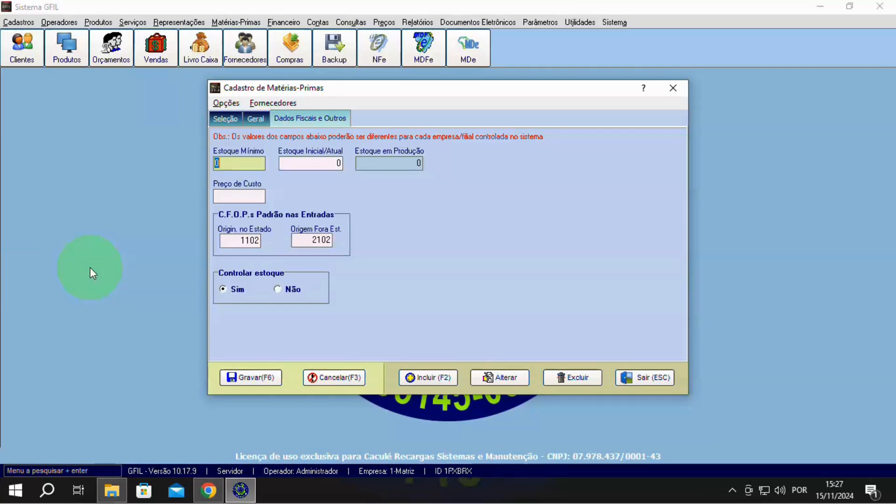
{"action": "left_click", "coordinate": [236, 168]}
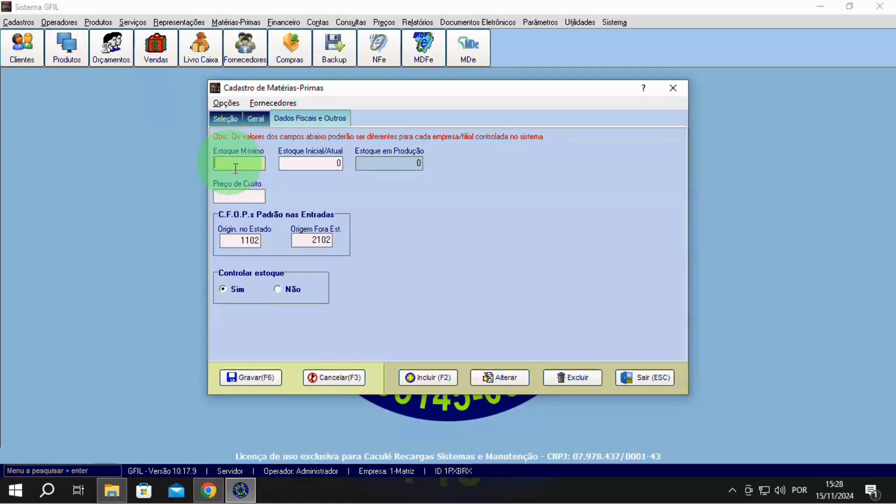
{"action": "type", "text": "10000"}
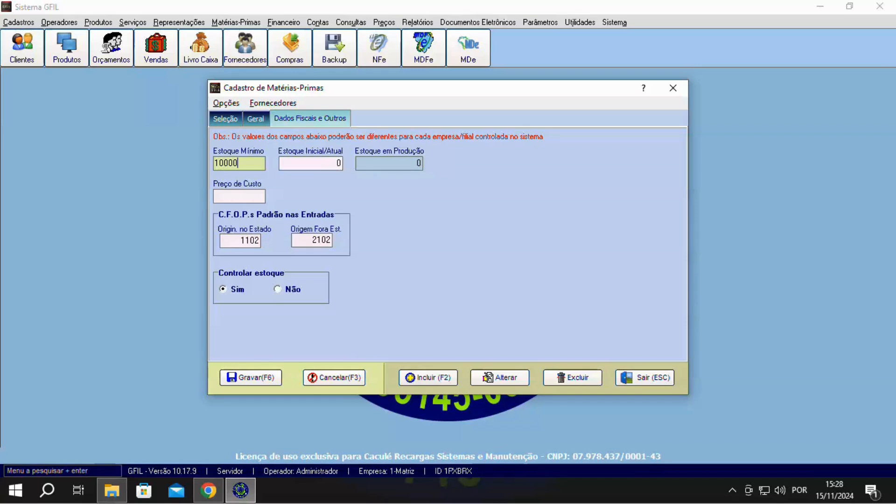
{"action": "key", "text": "Tab"}
{"action": "left_click", "coordinate": [321, 167]}
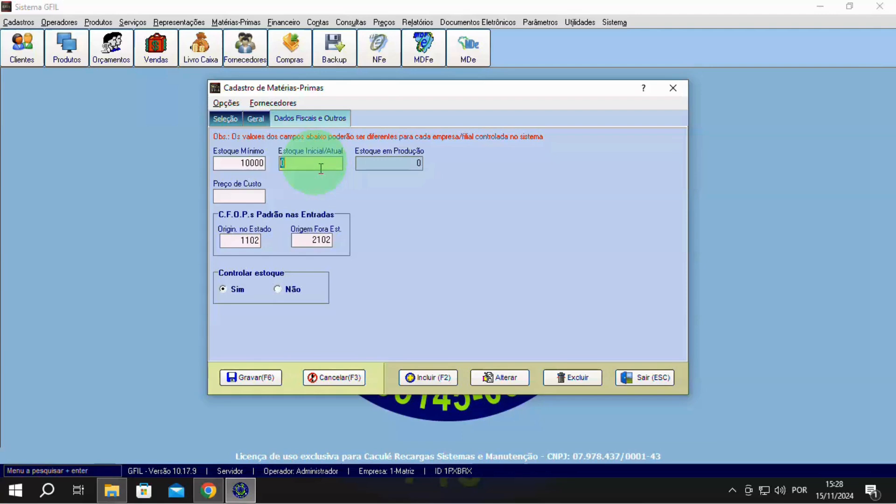
{"action": "type", "text": "3000"}
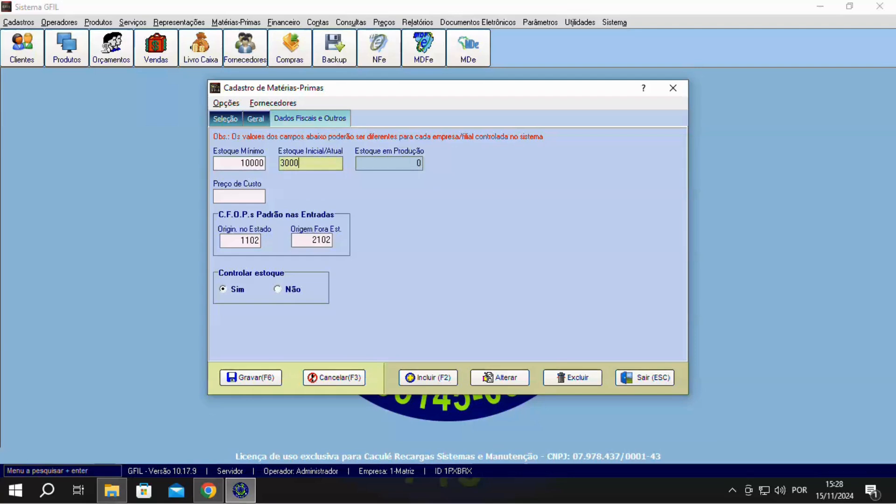
Set the cost price of Brita Mista to 0,10 and keep its stock control set to Sim
{"action": "left_click", "coordinate": [251, 197]}
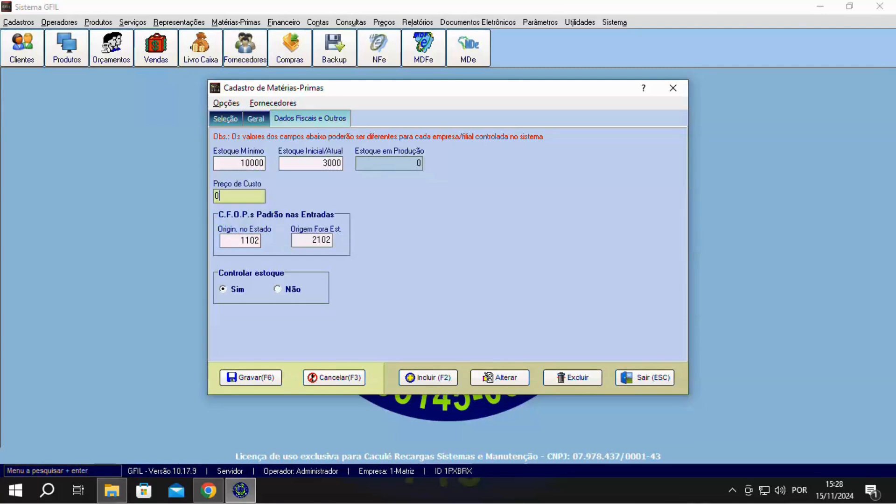
{"action": "type", "text": "0,1"}
{"action": "left_click", "coordinate": [232, 242]}
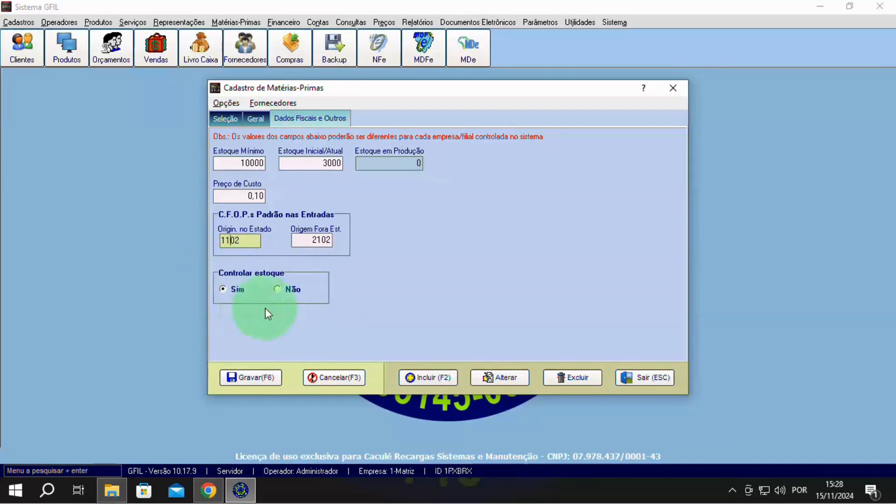
{"action": "left_click", "coordinate": [276, 290]}
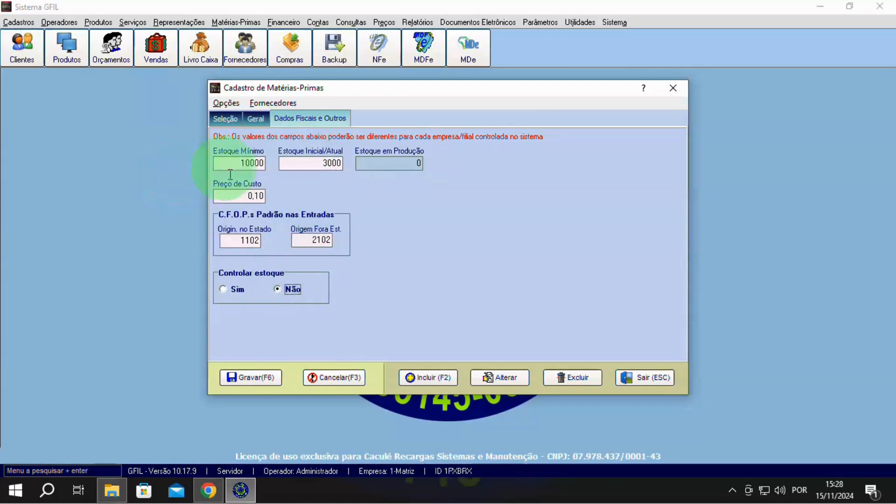
{"action": "left_click", "coordinate": [222, 290]}
Save the Brita Mista record, proceeding with the entered NCM code
{"action": "left_click", "coordinate": [250, 377]}
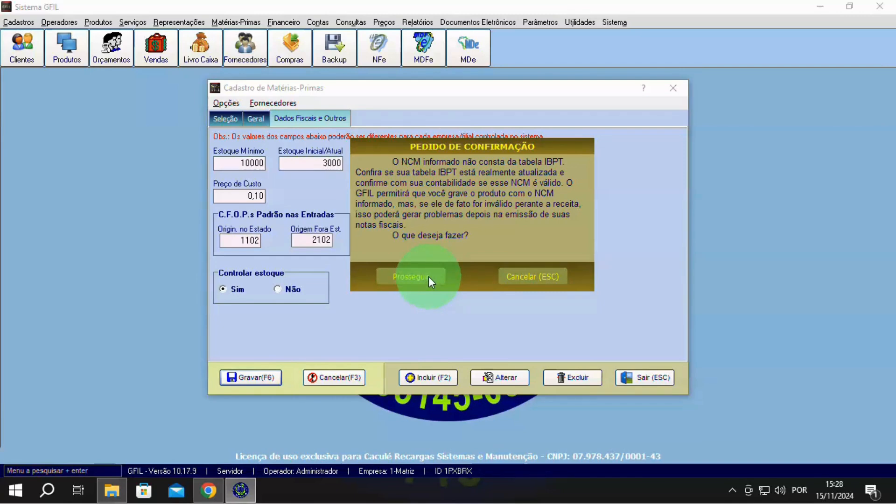
{"action": "left_click", "coordinate": [429, 276]}
{"action": "left_click", "coordinate": [404, 222]}
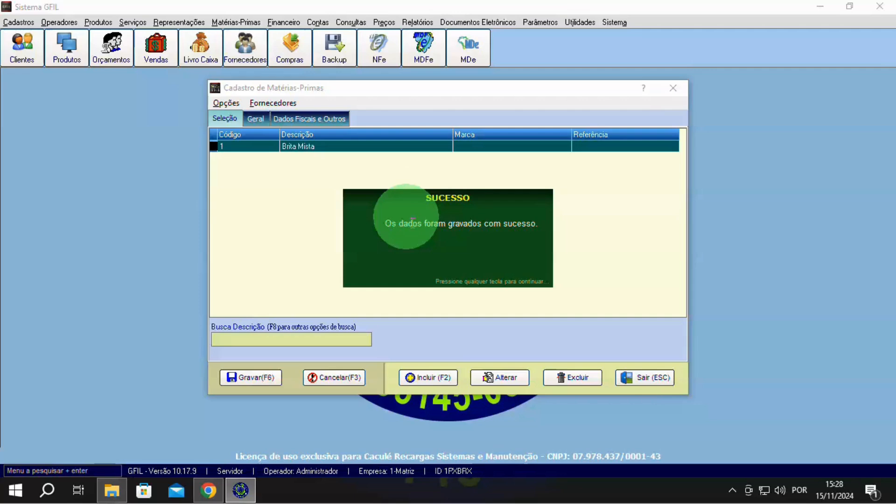
{"action": "left_click", "coordinate": [406, 224]}
Start a new raw material record described as Pó de Pedra, with purchase and production units set to Quilograma
{"action": "left_click", "coordinate": [427, 378]}
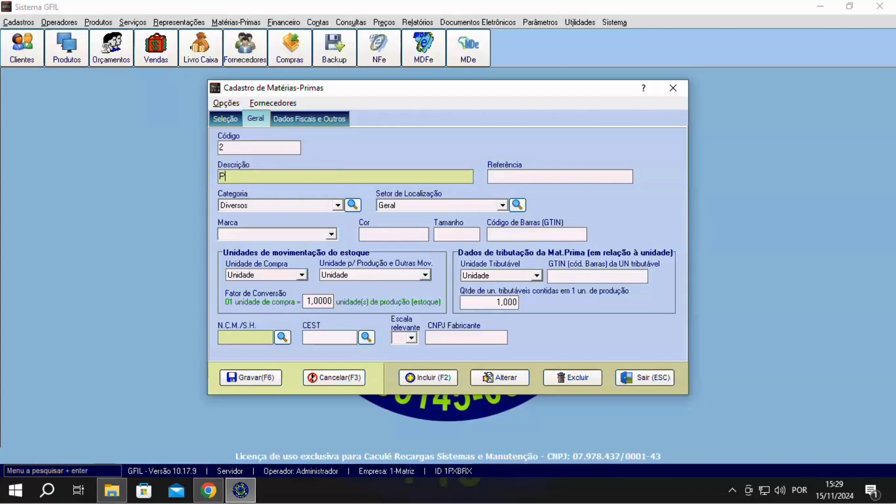
{"action": "type", "text": "Ó DE PEDRA"}
{"action": "left_click", "coordinate": [270, 275]}
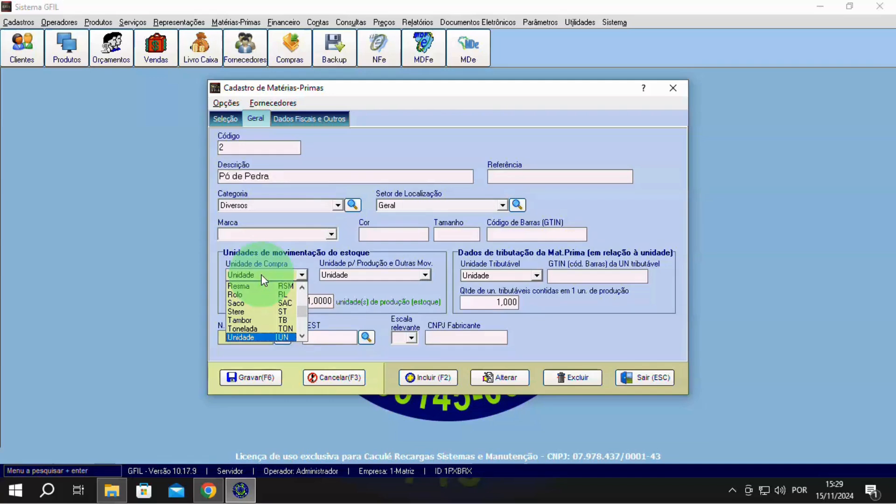
{"action": "left_click", "coordinate": [263, 311]}
{"action": "left_click", "coordinate": [372, 272]}
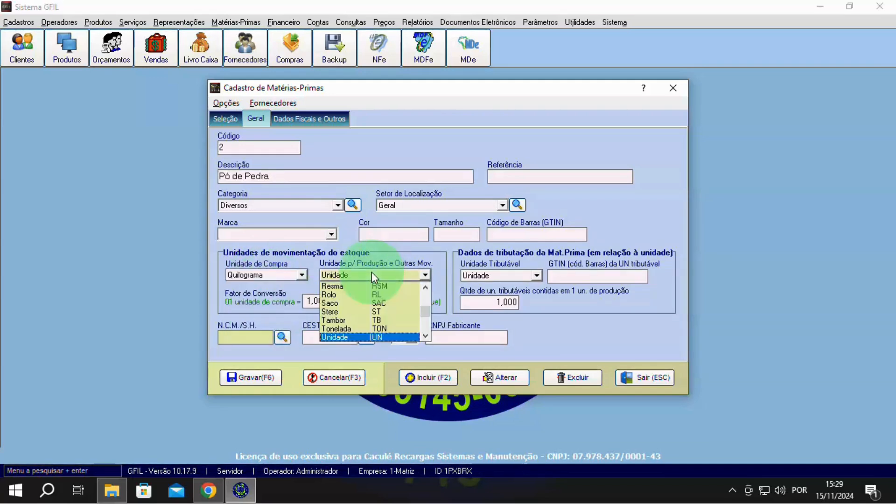
{"action": "scroll", "coordinate": [338, 309], "scroll_direction": "up", "scroll_amount": 1}
{"action": "left_click", "coordinate": [337, 309]}
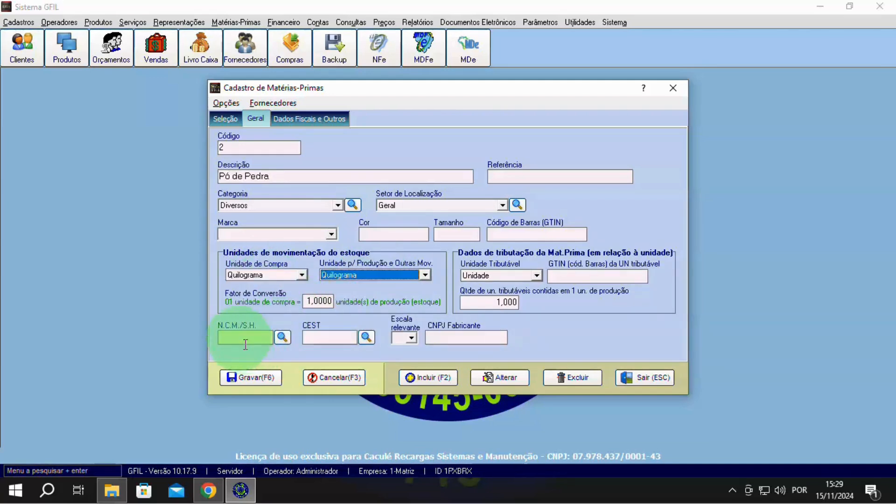
In the fiscal data of Pó de Pedra, set the minimum stock to 10000 and the initial stock to 3000
{"action": "left_click", "coordinate": [288, 116]}
{"action": "left_click", "coordinate": [388, 287]}
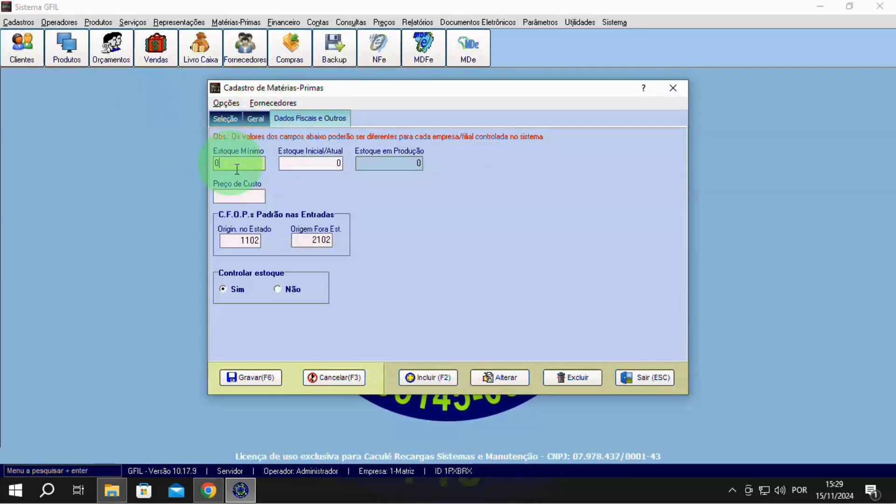
{"action": "type", "text": "10000"}
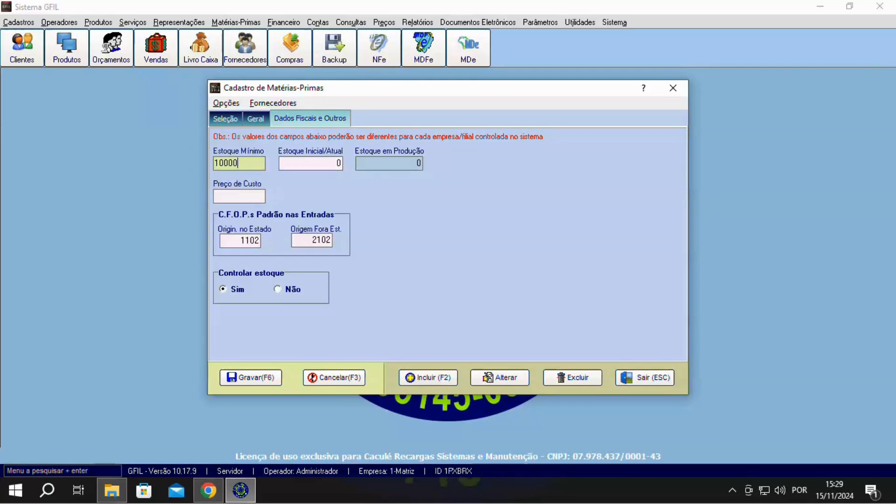
{"action": "key", "text": "Tab"}
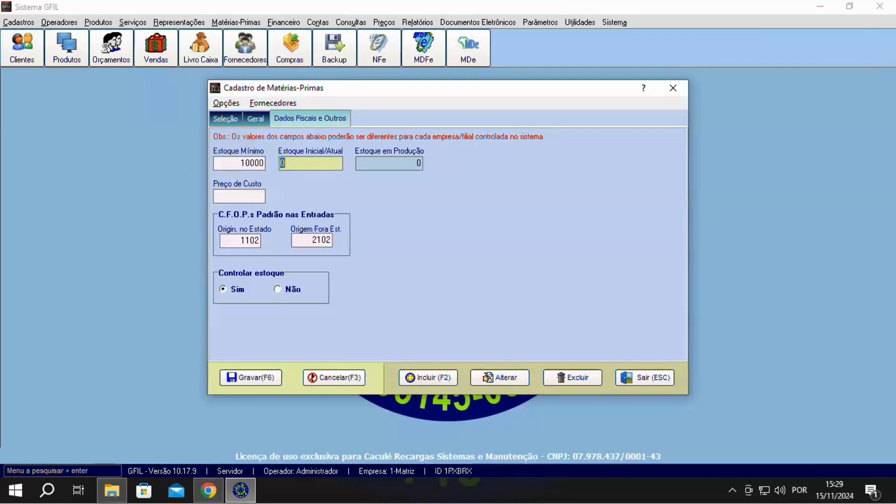
{"action": "type", "text": "30"}
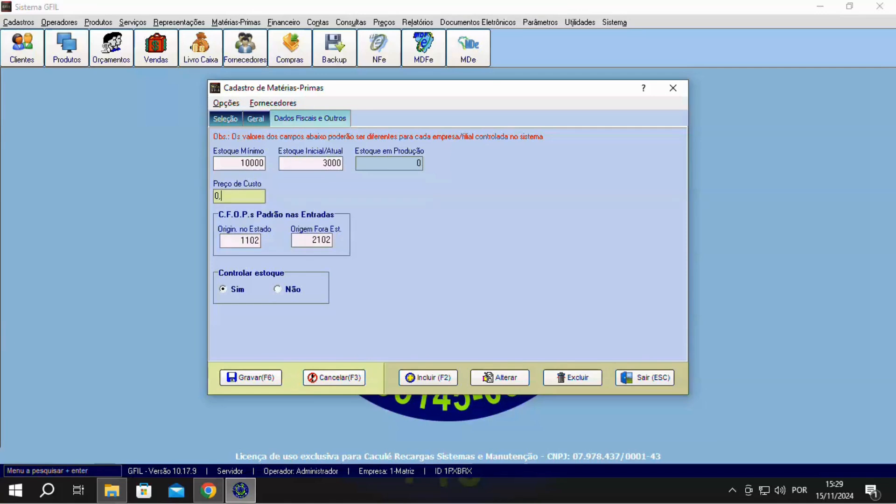
Set the cost price of Pó de Pedra to 0,06 and save the record
{"action": "type", "text": "06"}
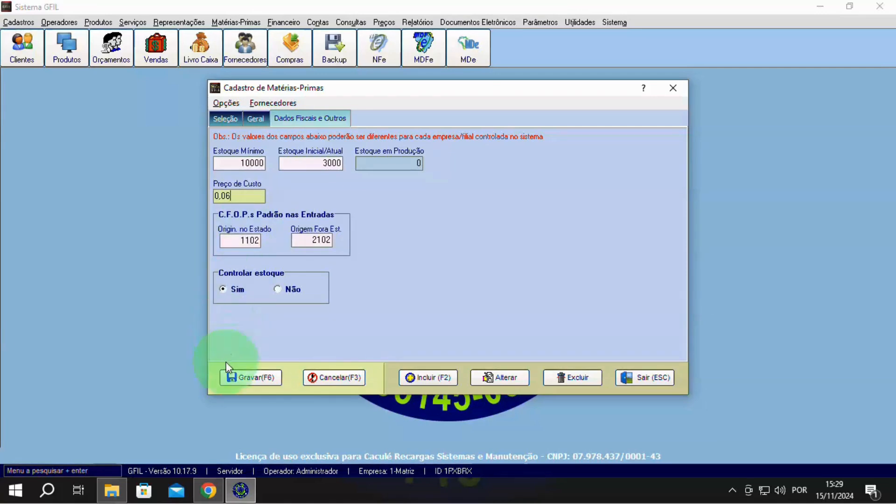
{"action": "left_click", "coordinate": [246, 377]}
{"action": "left_click", "coordinate": [407, 278]}
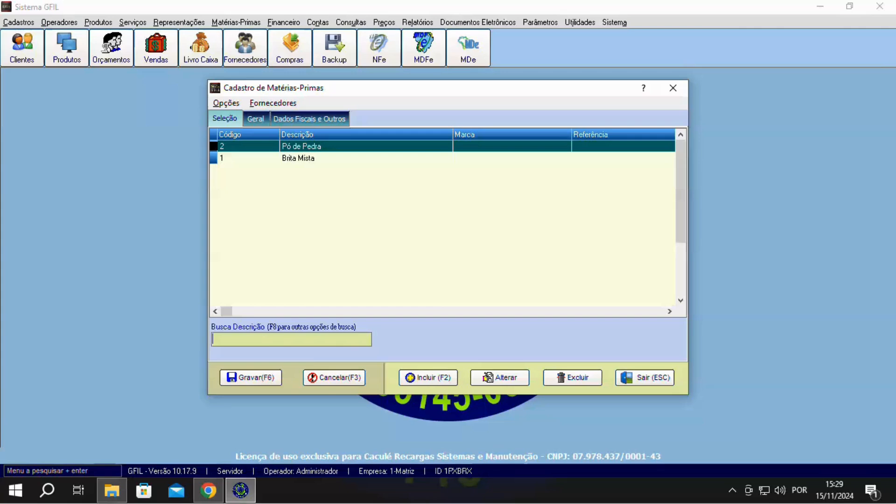
Start another raw material record with the description CIMENTO CPII F32
{"action": "left_click", "coordinate": [441, 378]}
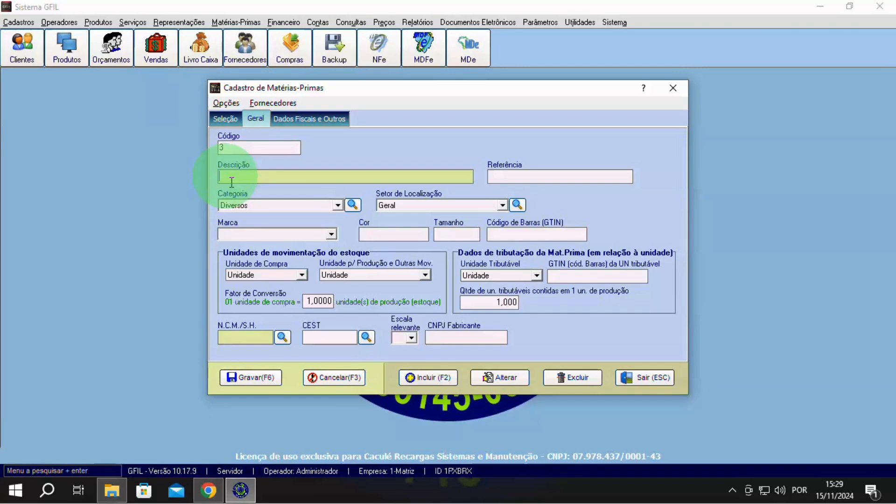
{"action": "type", "text": "CIMENTO CPII"}
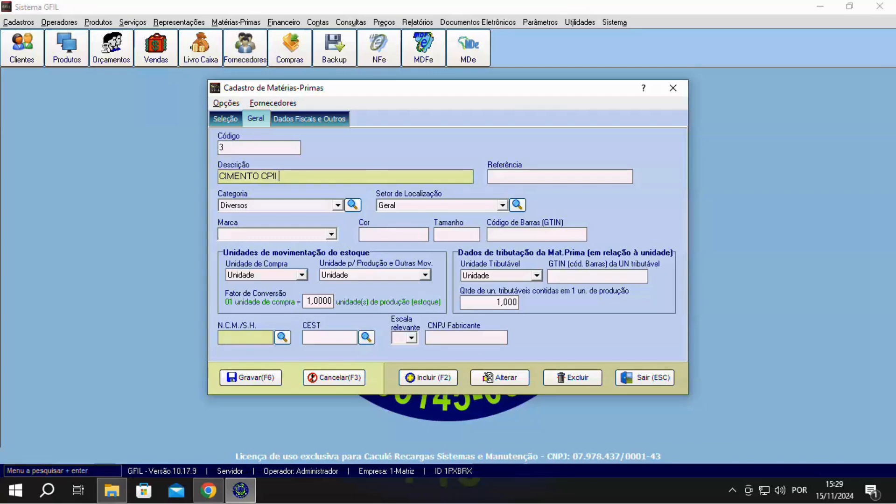
{"action": "type", "text": "F32"}
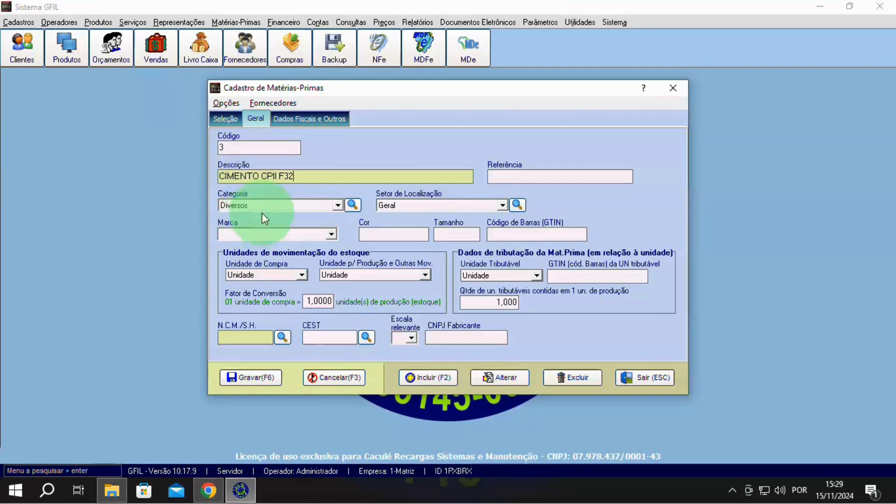
Set the purchase and production units of Cimento CPII F32 to Quilograma and match the taxable unit to them
{"action": "left_click", "coordinate": [263, 273]}
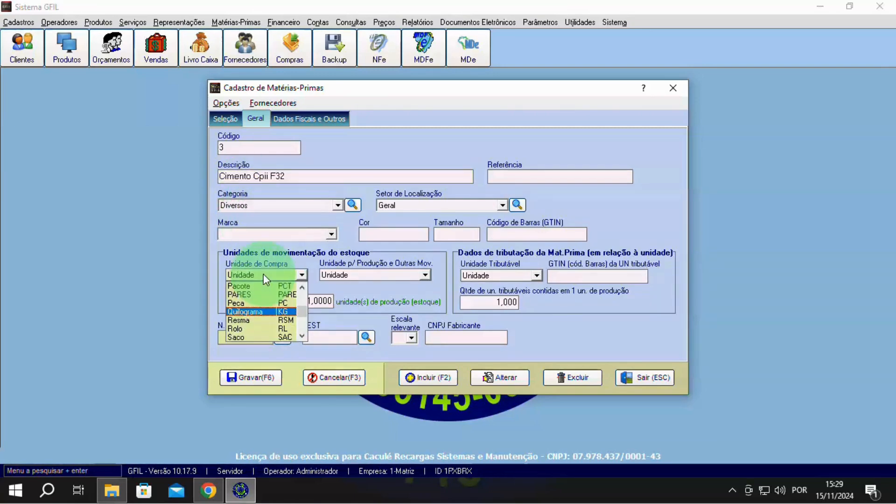
{"action": "left_click", "coordinate": [250, 310]}
{"action": "left_click", "coordinate": [351, 275]}
{"action": "scroll", "coordinate": [355, 317], "scroll_direction": "down", "scroll_amount": 2}
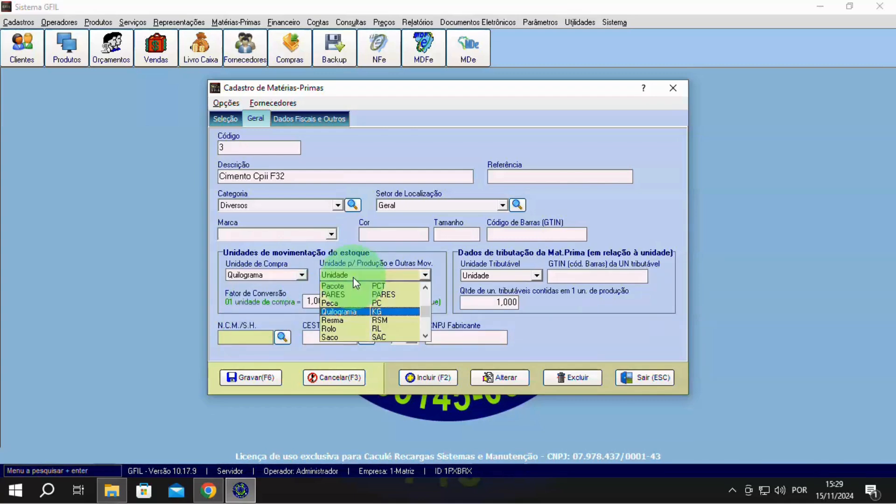
{"action": "left_click", "coordinate": [334, 309]}
{"action": "left_click", "coordinate": [298, 120]}
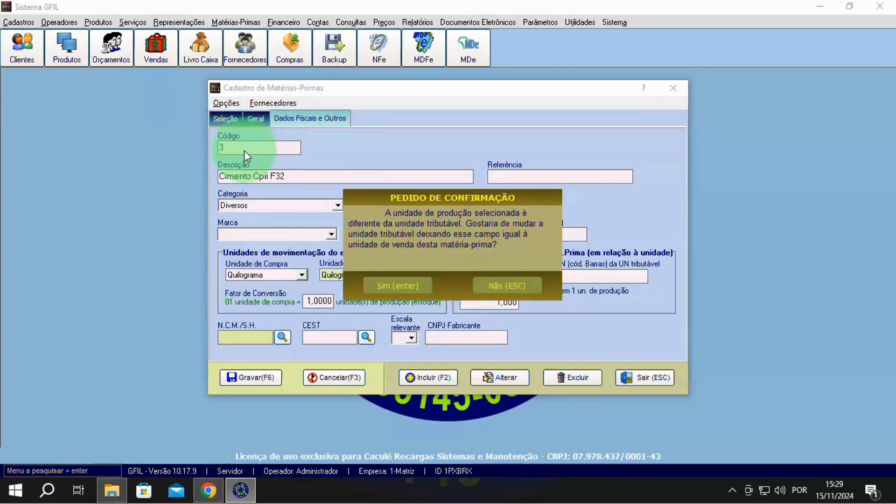
{"action": "left_click", "coordinate": [401, 286]}
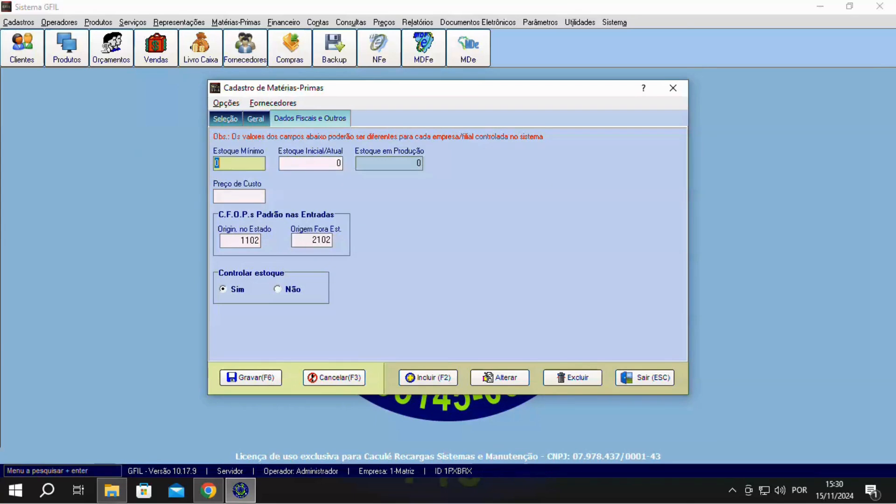
In the fiscal data of Cimento CPII F32, set both the minimum stock and the initial stock to 1000
{"action": "left_click", "coordinate": [323, 267]}
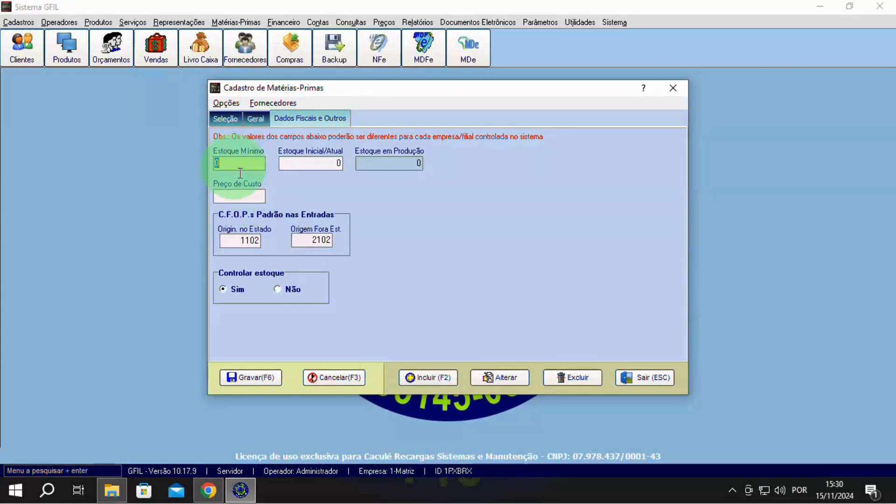
{"action": "type", "text": "1000"}
{"action": "key", "text": "Return"}
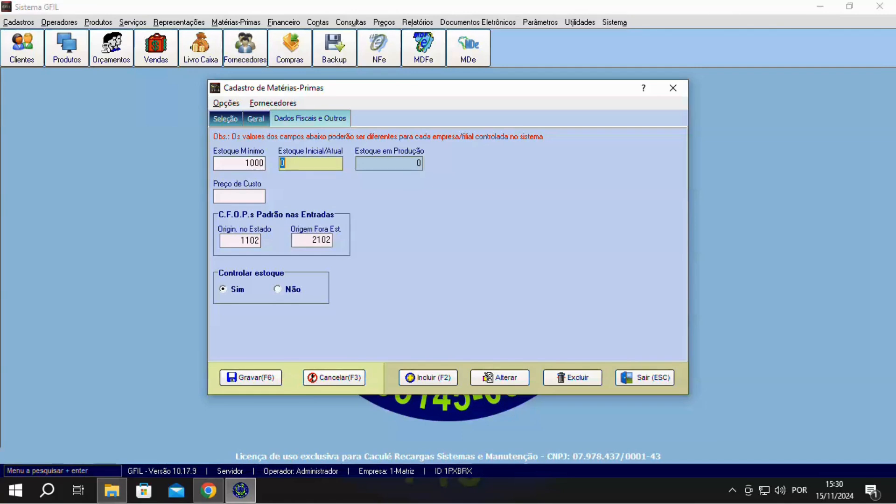
{"action": "type", "text": "1000"}
{"action": "key", "text": "Tab"}
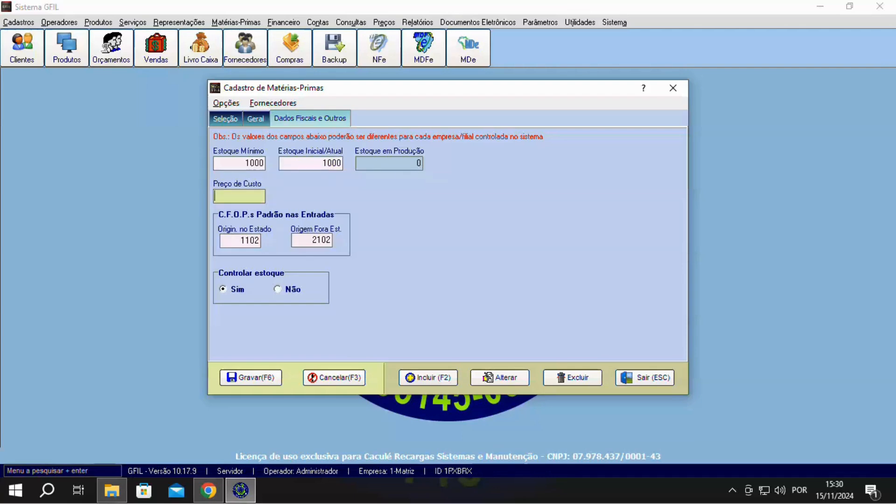
Set the cost price of Cimento CPII F32 to 0,65, save the record and close the raw materials register
{"action": "type", "text": "65"}
{"action": "key", "text": "Return"}
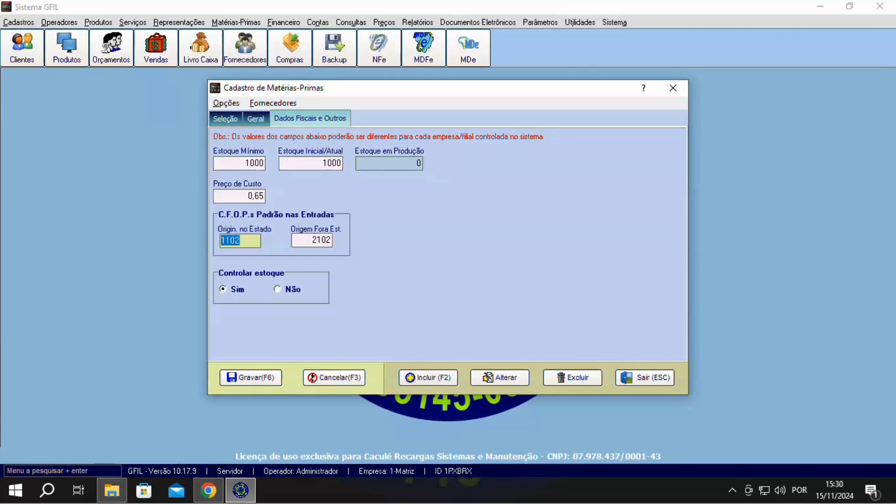
{"action": "left_click", "coordinate": [261, 386]}
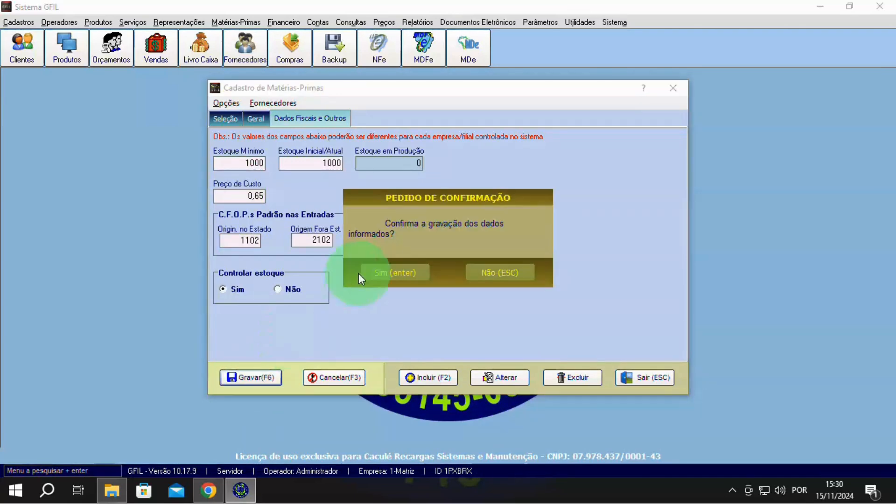
{"action": "left_click", "coordinate": [366, 273]}
{"action": "left_click", "coordinate": [410, 223]}
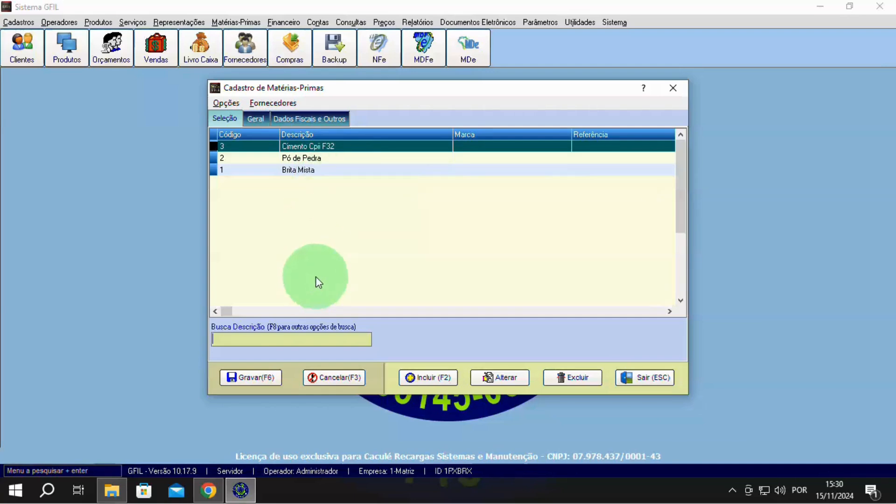
{"action": "left_click", "coordinate": [648, 375]}
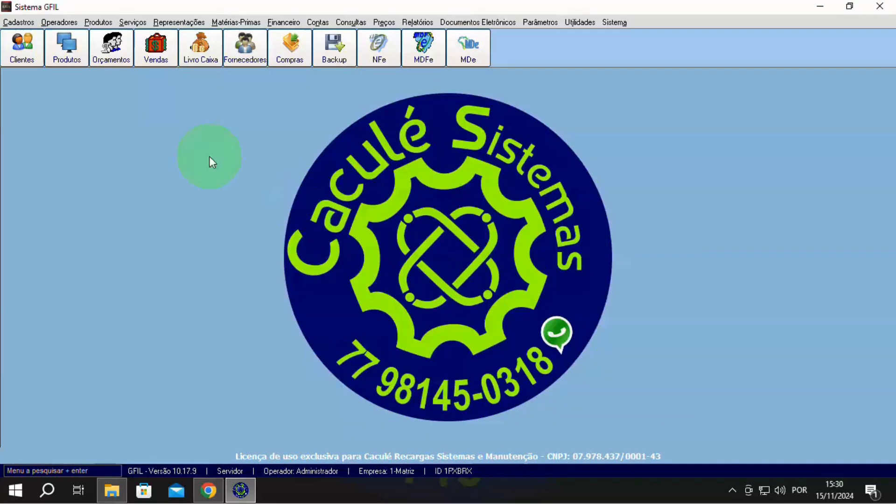
Start a new record in the product register with the description CONCRETO USINADO FCK 15MPA
{"action": "left_click", "coordinate": [18, 22]}
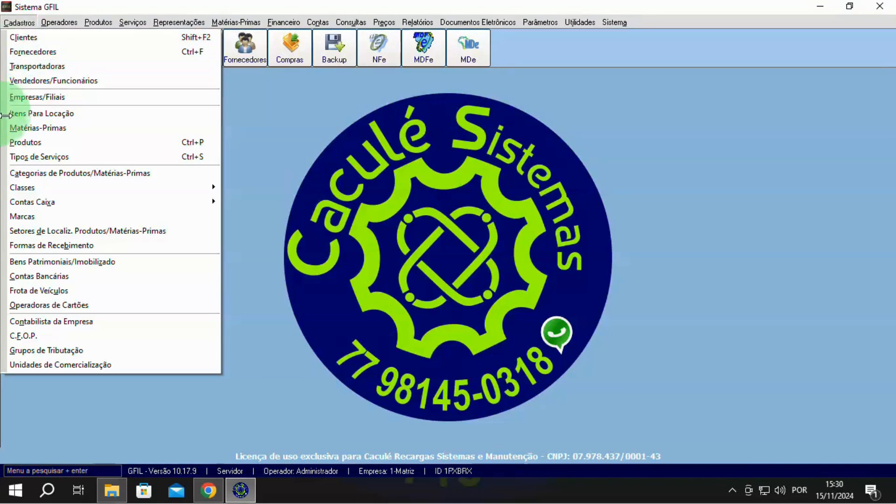
{"action": "left_click", "coordinate": [26, 142]}
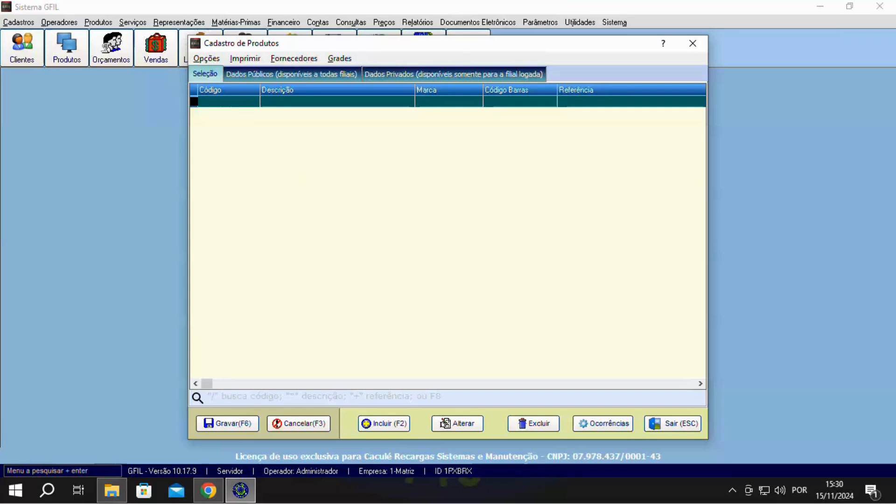
{"action": "left_click", "coordinate": [378, 424]}
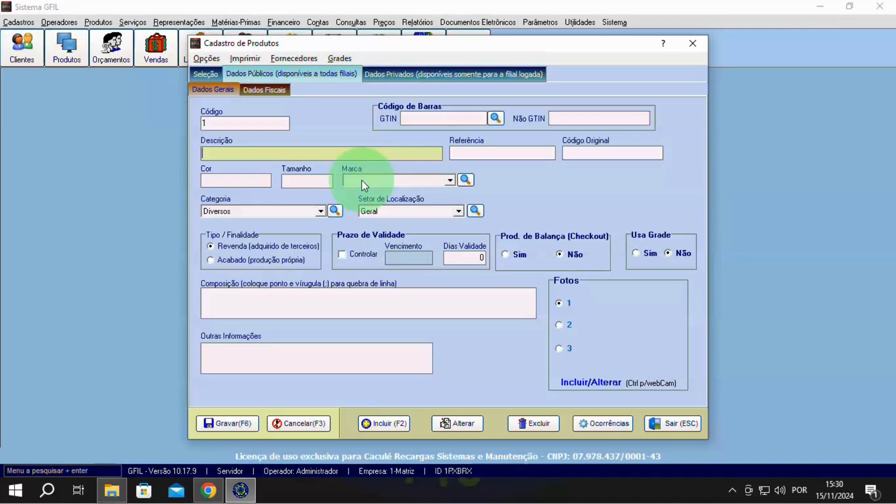
{"action": "type", "text": "CONC"}
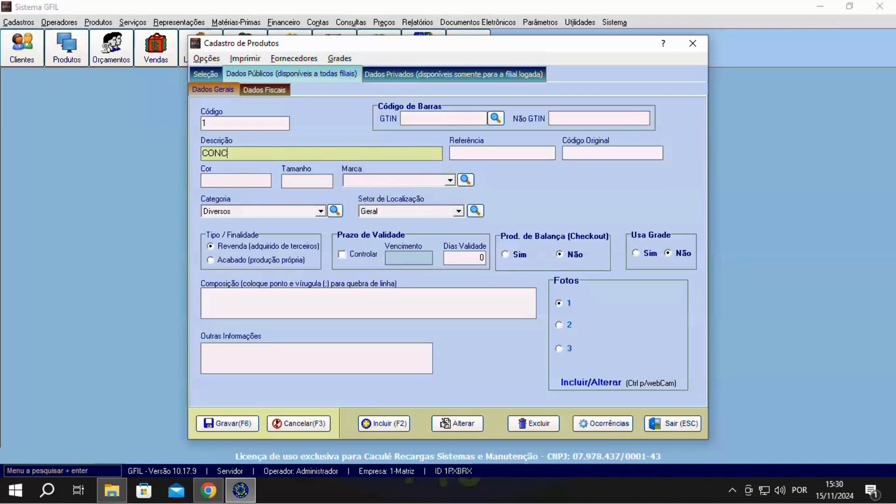
{"action": "type", "text": "RETO USINADO FCK 15MPA"}
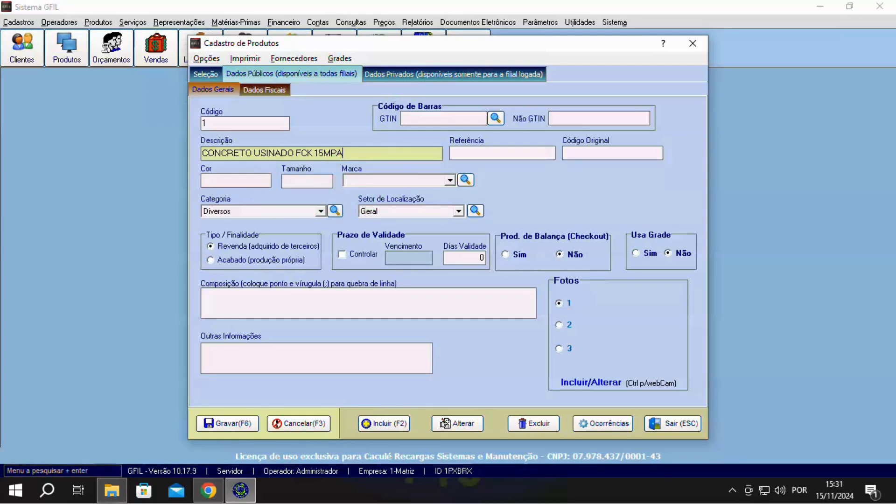
{"action": "left_click", "coordinate": [394, 192]}
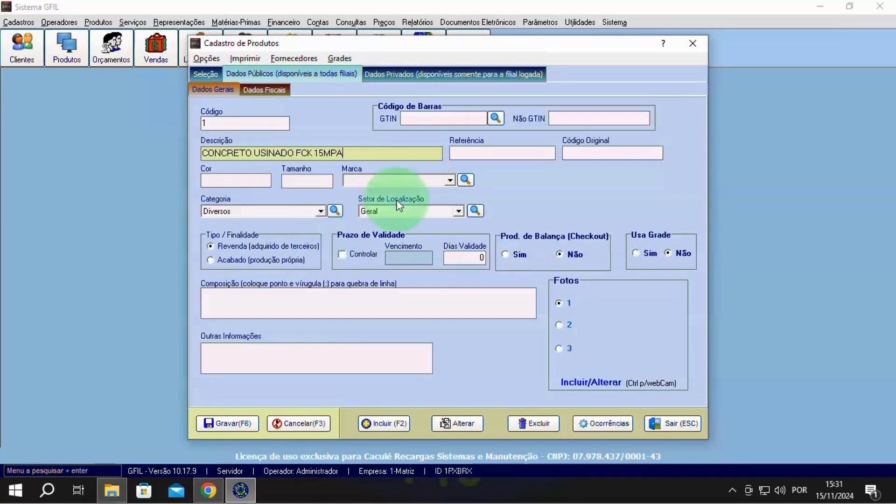
In the product's fiscal data, set the purchase and sales units to M. Cubico and match the taxable unit to them
{"action": "left_click", "coordinate": [275, 91]}
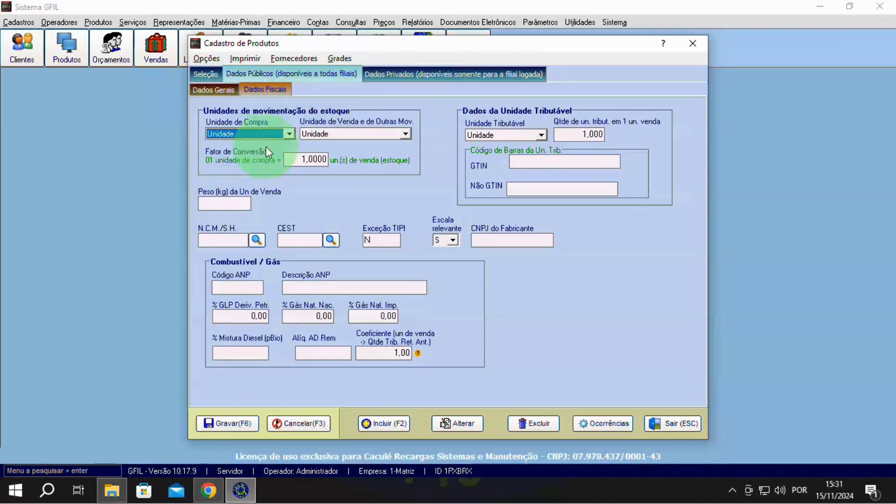
{"action": "key", "text": "m"}
{"action": "key", "text": "Tab"}
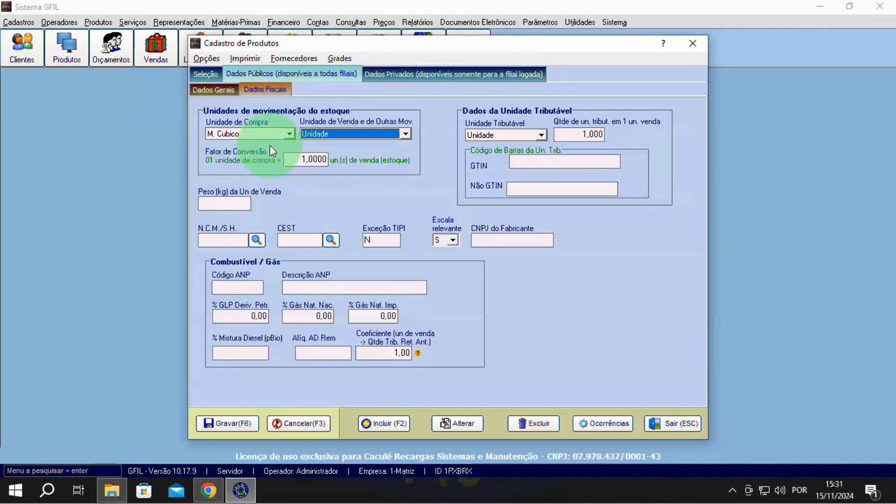
{"action": "key", "text": "m"}
{"action": "key", "text": "Tab"}
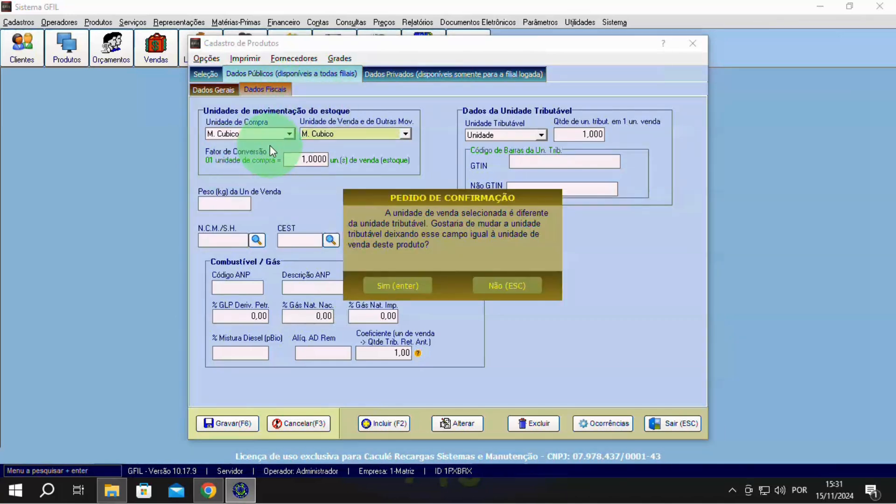
{"action": "left_click", "coordinate": [397, 285]}
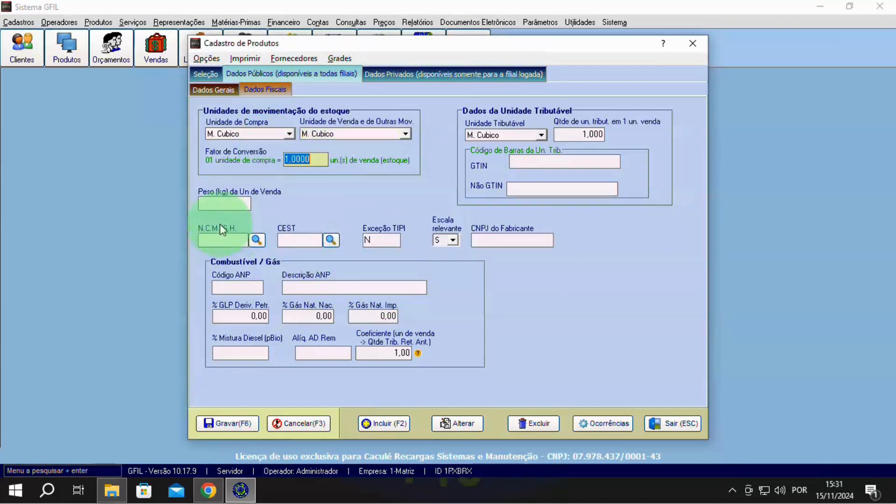
Set the product's NCM to 38160019 and fill in its linked CEST 1000200
{"action": "left_click", "coordinate": [222, 242]}
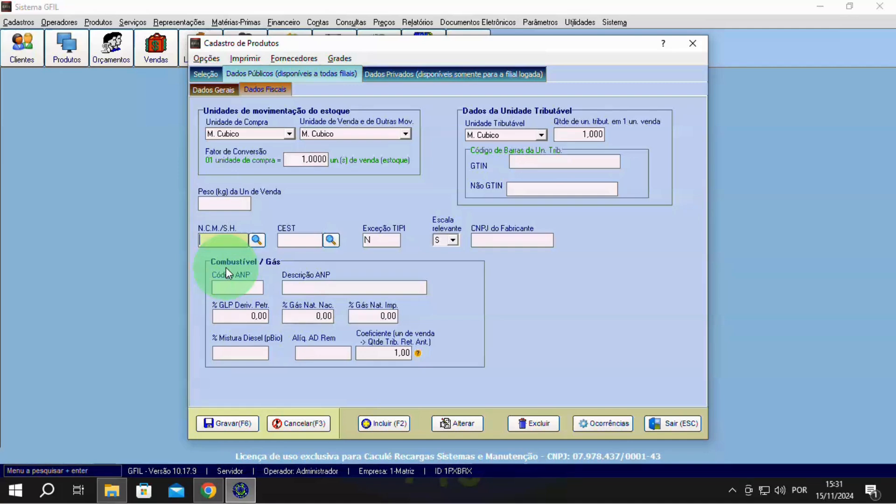
{"action": "type", "text": "381"}
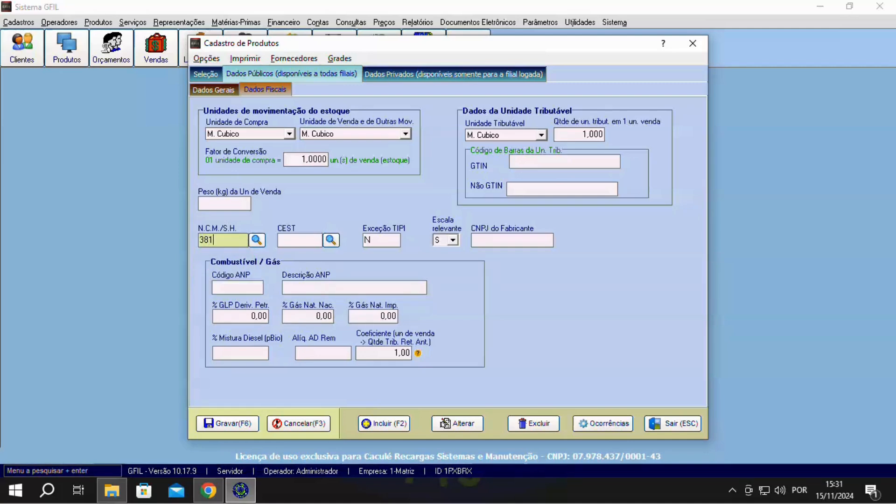
{"action": "type", "text": "60019"}
{"action": "key", "text": "Return"}
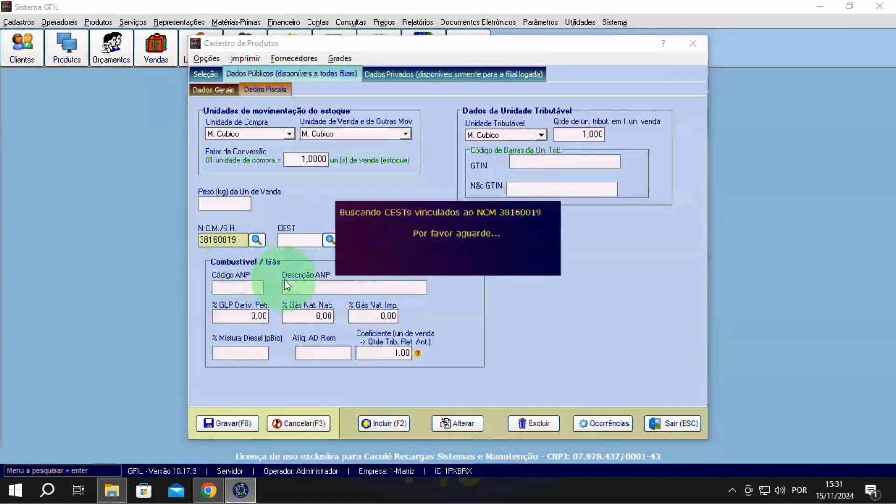
{"action": "left_click", "coordinate": [448, 328]}
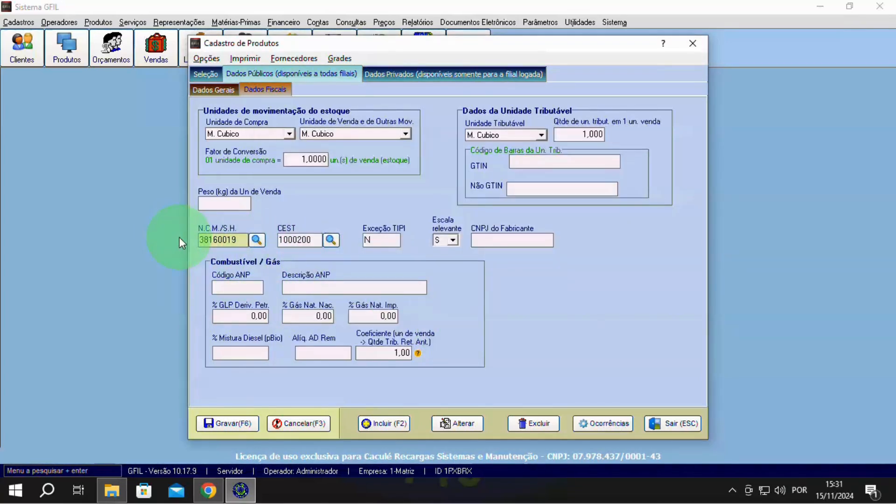
In the product's private data, set the cost price to 1,00 and the profit margin to 120%
{"action": "left_click", "coordinate": [398, 75]}
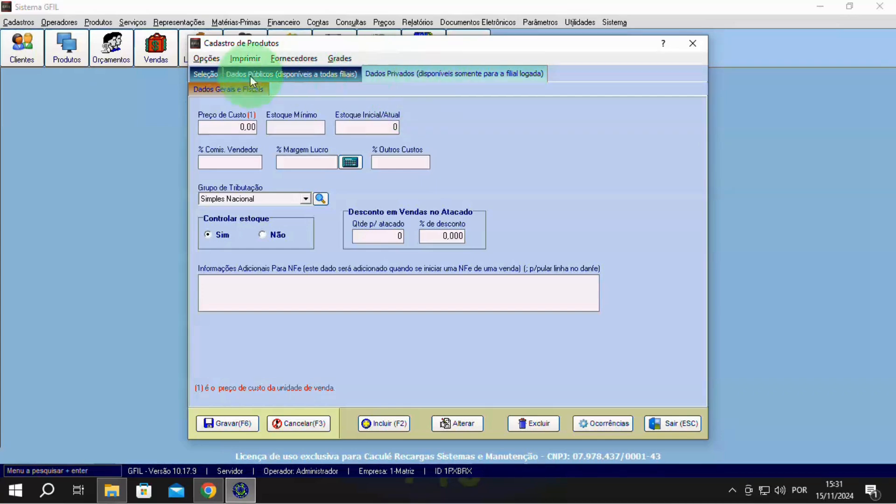
{"action": "left_click", "coordinate": [218, 128]}
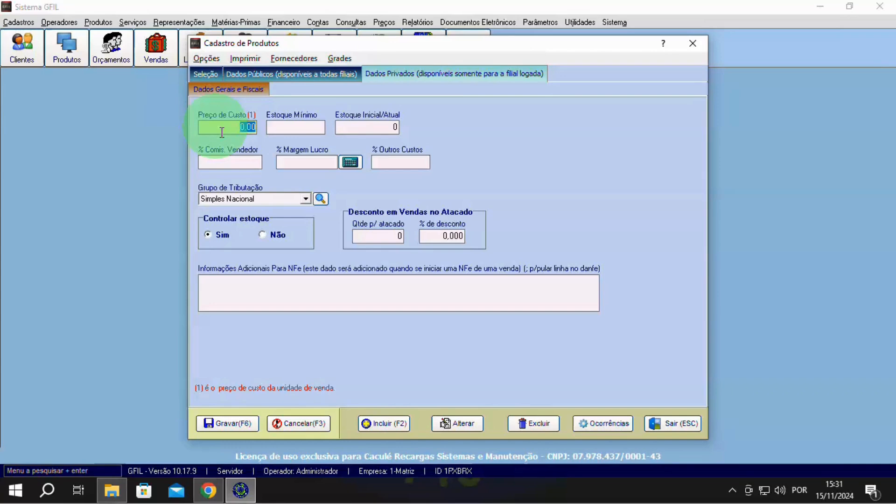
{"action": "type", "text": "1"}
{"action": "key", "text": "Return"}
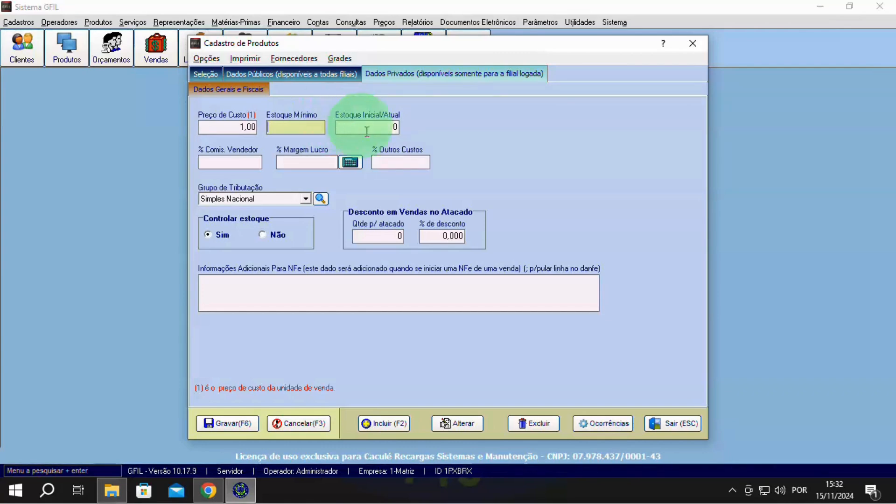
{"action": "left_click", "coordinate": [300, 167]}
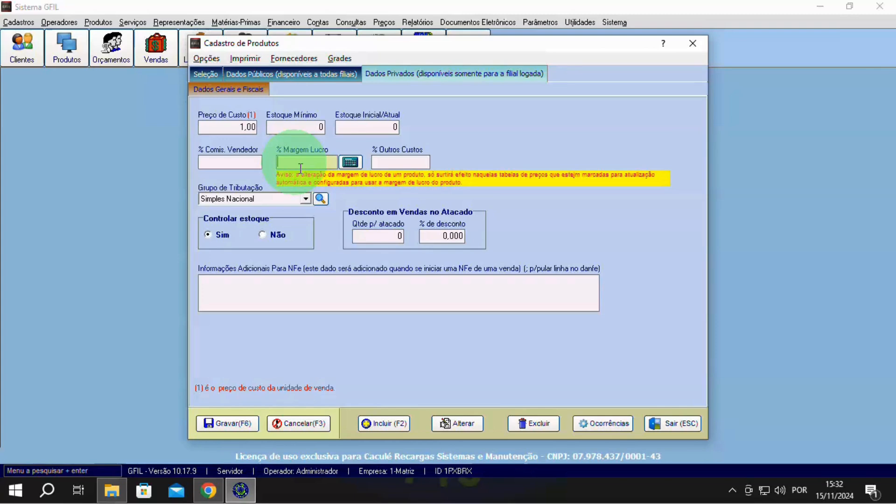
{"action": "type", "text": "120"}
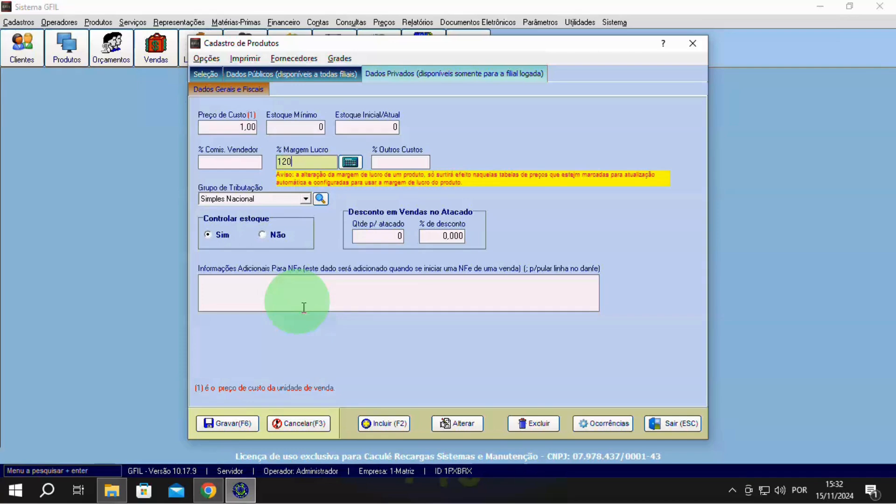
Save the concrete product, proceeding with the NCM as entered
{"action": "left_click", "coordinate": [215, 419]}
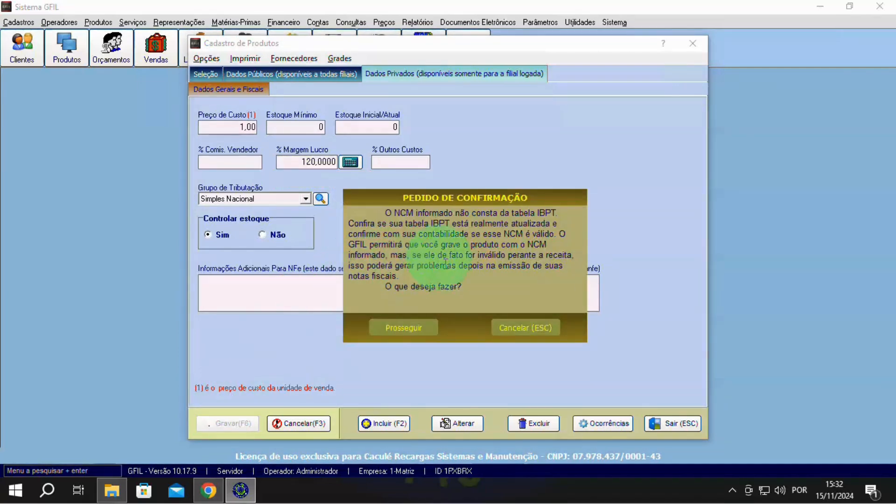
{"action": "left_click", "coordinate": [405, 326]}
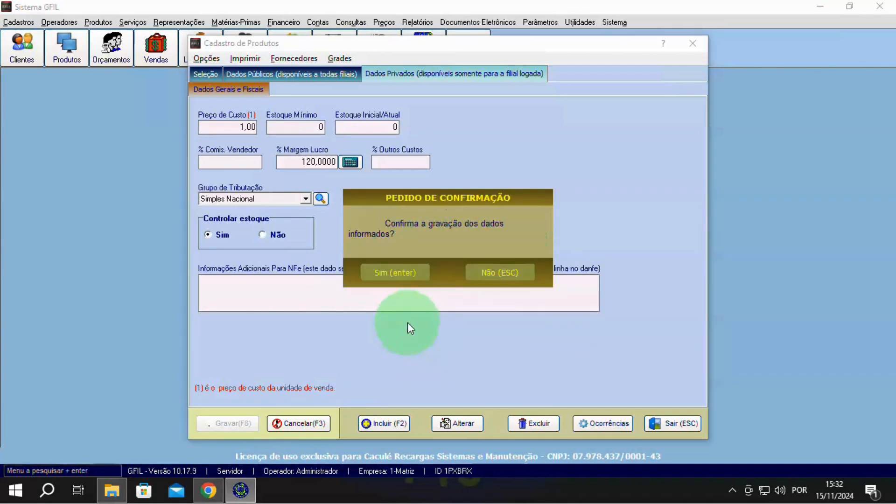
{"action": "left_click", "coordinate": [405, 271]}
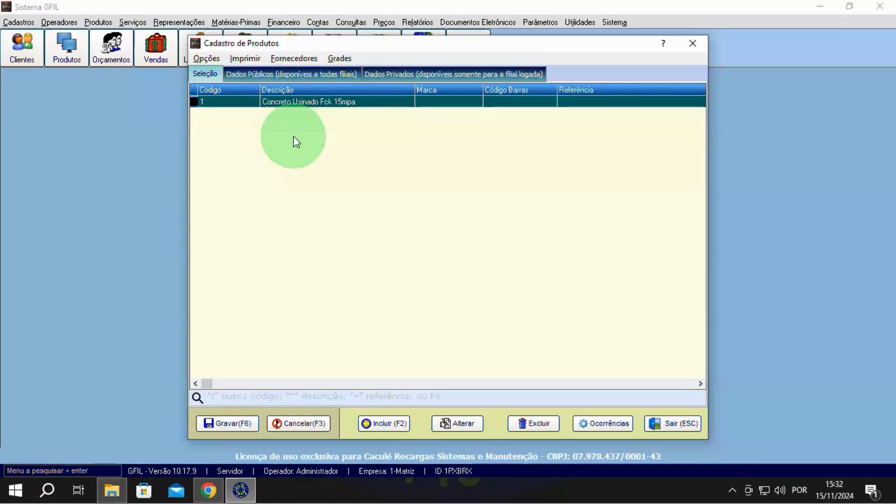
Change the Concreto Usinado Fck 15mpa product's type to Acabado (produção própria) and save it, proceeding with the current NCM
{"action": "left_click", "coordinate": [450, 423]}
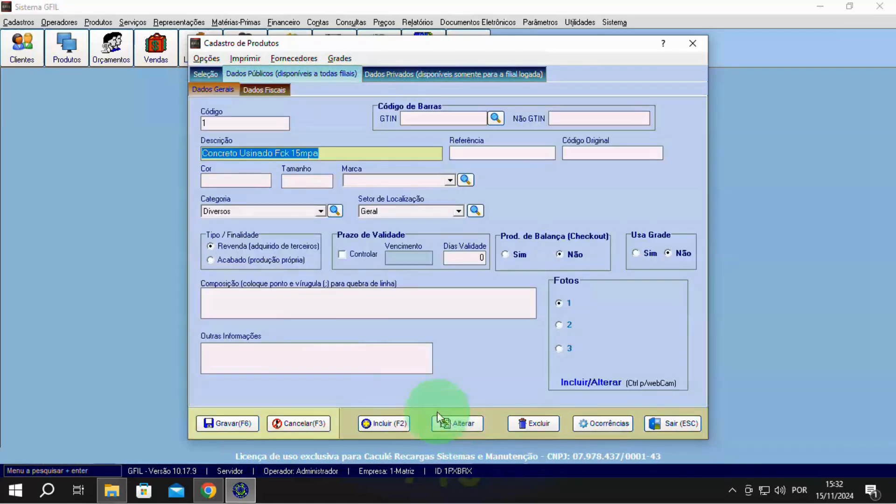
{"action": "left_click", "coordinate": [212, 261]}
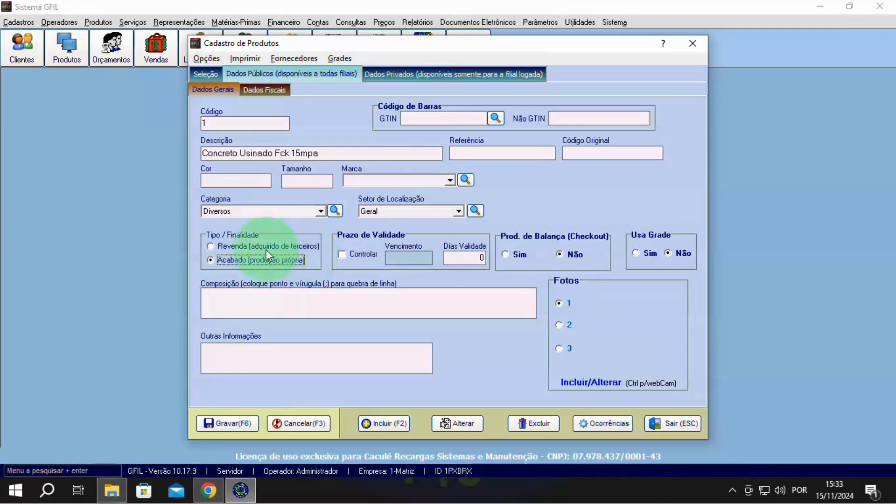
{"action": "left_click", "coordinate": [240, 421]}
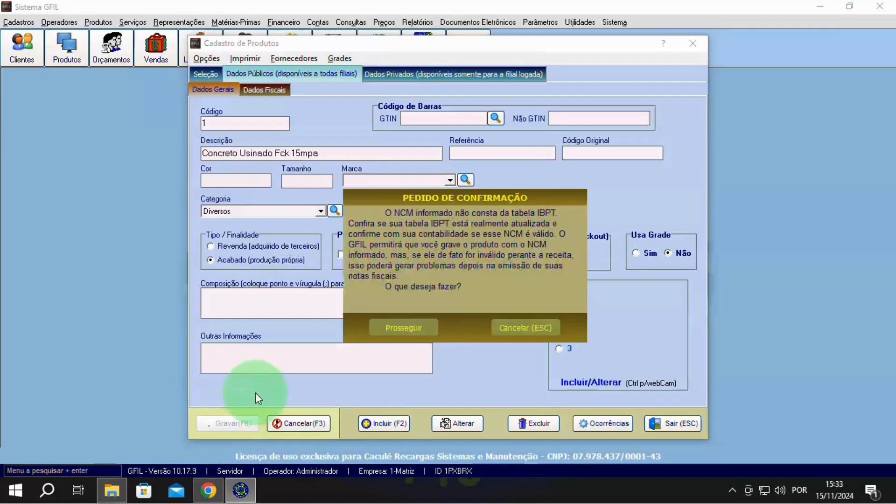
{"action": "left_click", "coordinate": [401, 331]}
{"action": "left_click", "coordinate": [397, 271]}
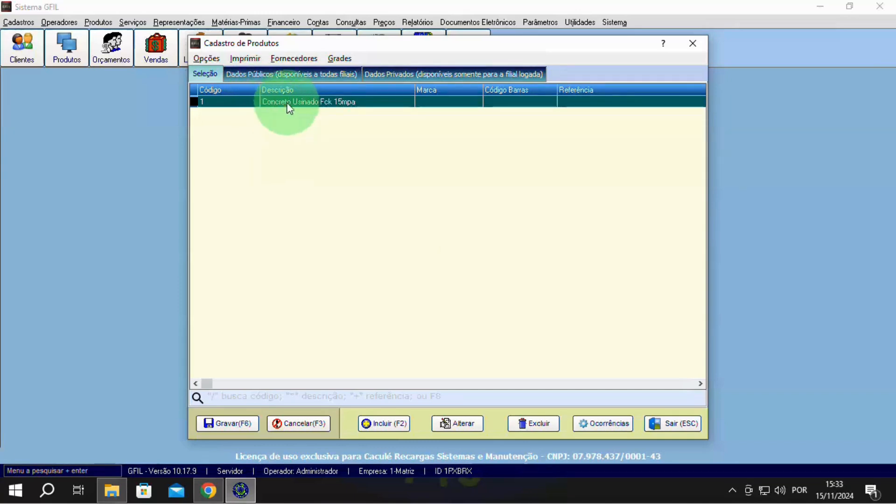
{"action": "left_click", "coordinate": [682, 425]}
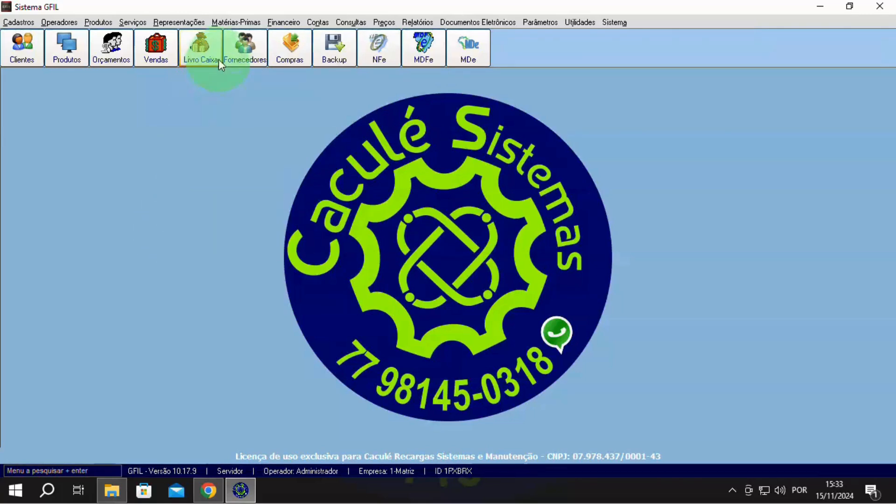
Start a raw-material stock adjustment and include Cimento Cpii F32 with a new stock balance of 800 KG
{"action": "left_click", "coordinate": [236, 22]}
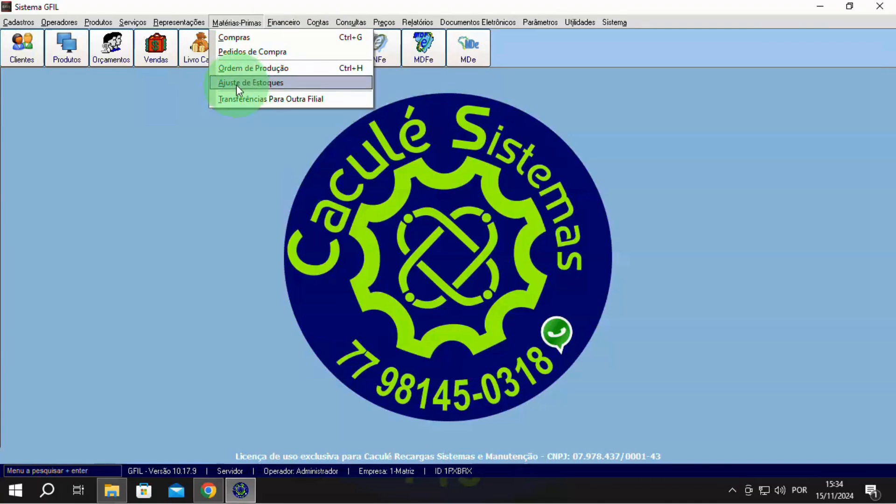
{"action": "left_click", "coordinate": [267, 84]}
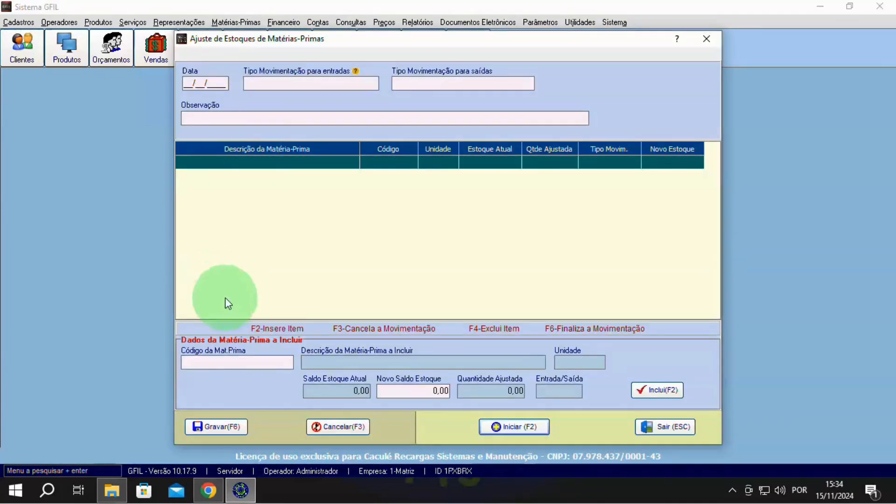
{"action": "left_click", "coordinate": [512, 426]}
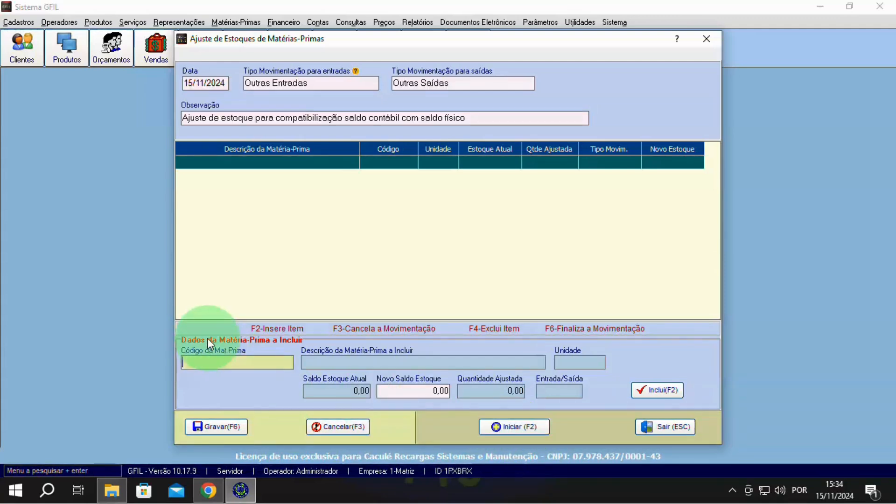
{"action": "type", "text": "1"}
{"action": "key", "text": "Return"}
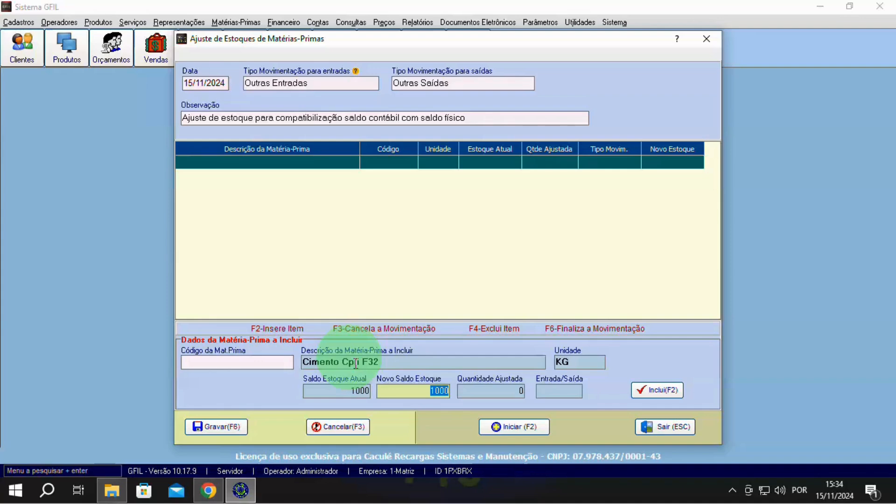
{"action": "type", "text": "8"}
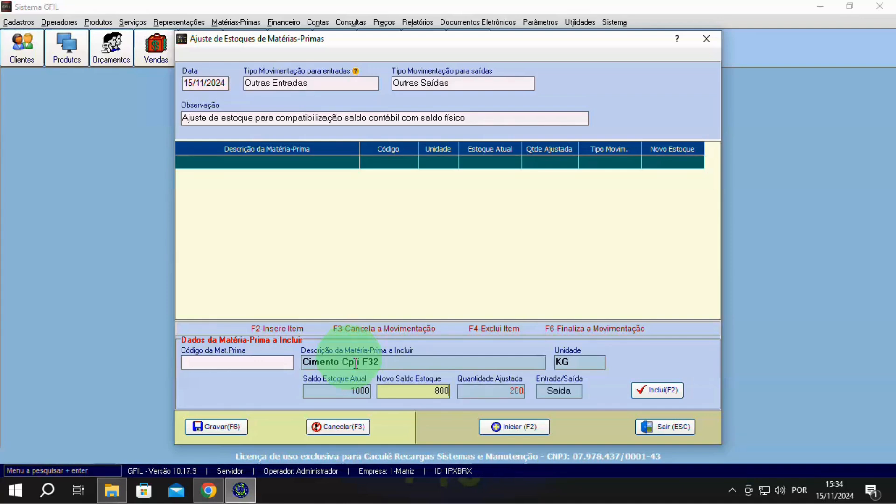
{"action": "left_click", "coordinate": [655, 390]}
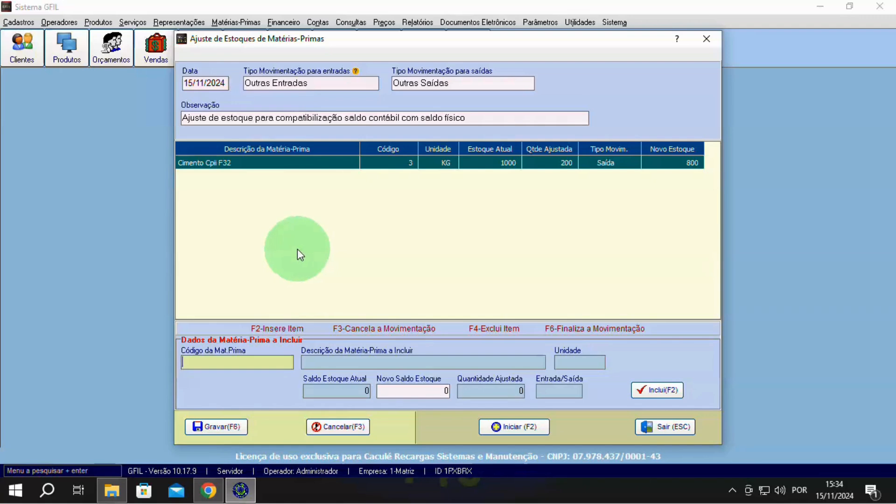
Save the raw-material stock adjustment, confirm it and close the adjustment form
{"action": "left_click", "coordinate": [217, 431]}
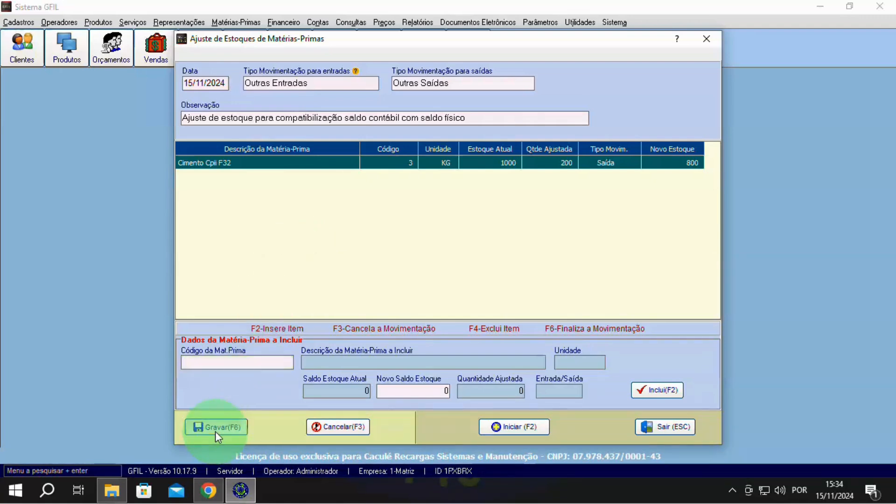
{"action": "left_click", "coordinate": [385, 285]}
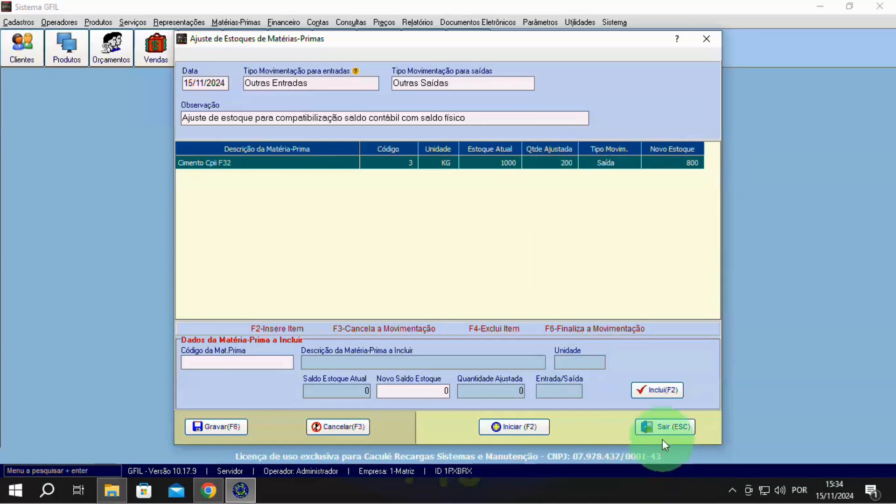
{"action": "left_click", "coordinate": [664, 428]}
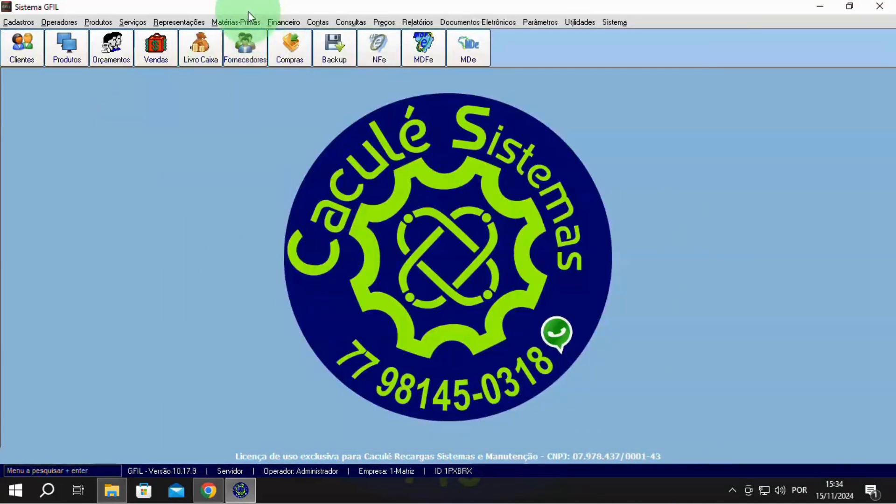
Start a new production order for transforming raw materials into products, keeping the proposed start and deadline dates
{"action": "left_click", "coordinate": [237, 23]}
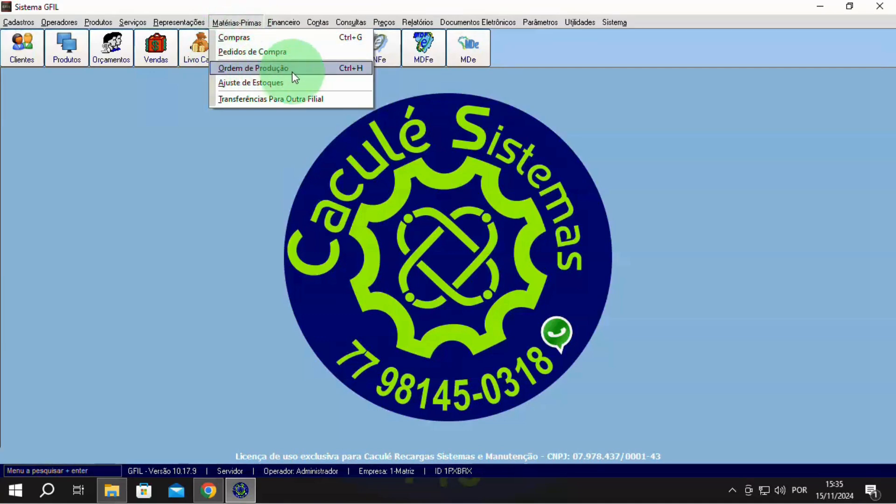
{"action": "left_click", "coordinate": [278, 68]}
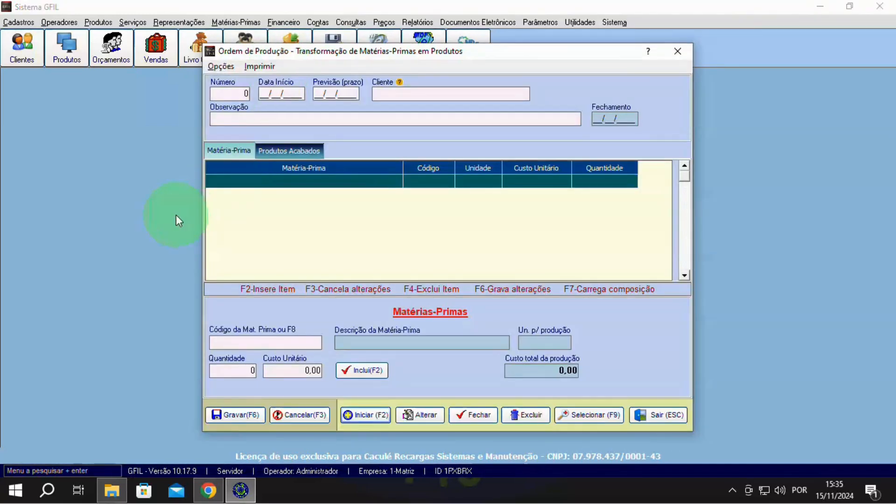
{"action": "left_click", "coordinate": [373, 417]}
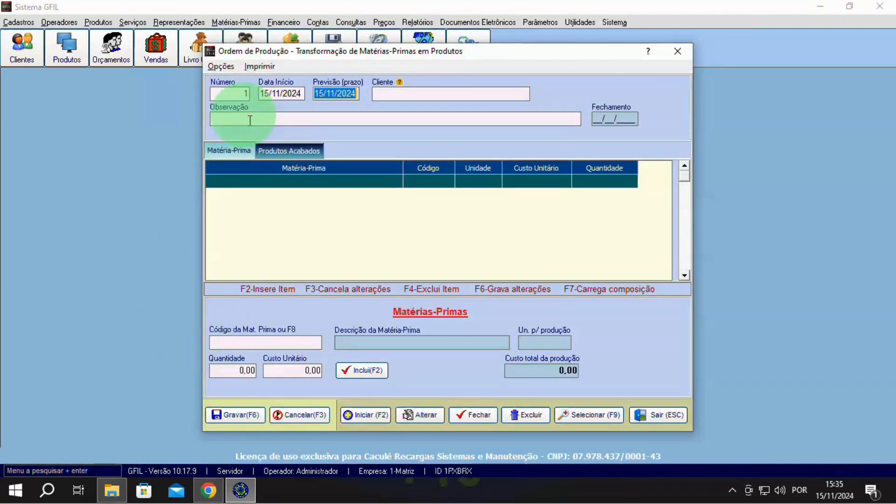
{"action": "left_click", "coordinate": [273, 99]}
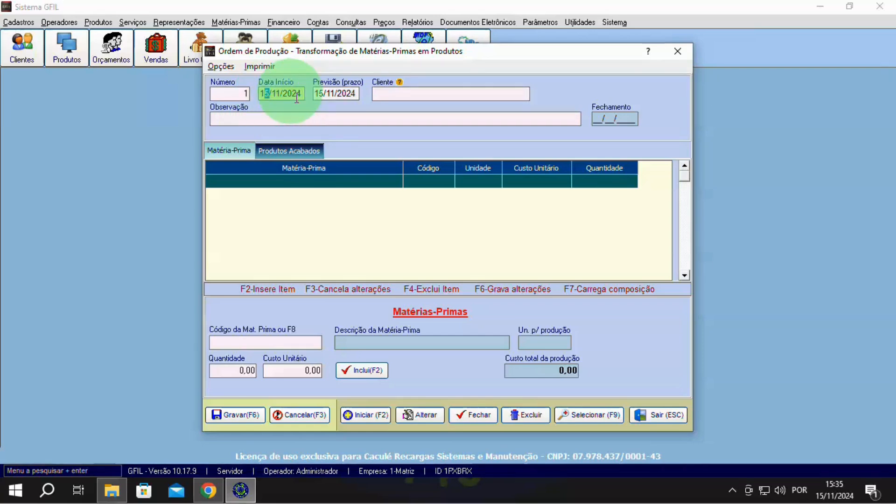
{"action": "left_click", "coordinate": [296, 99]}
{"action": "left_click", "coordinate": [327, 95]}
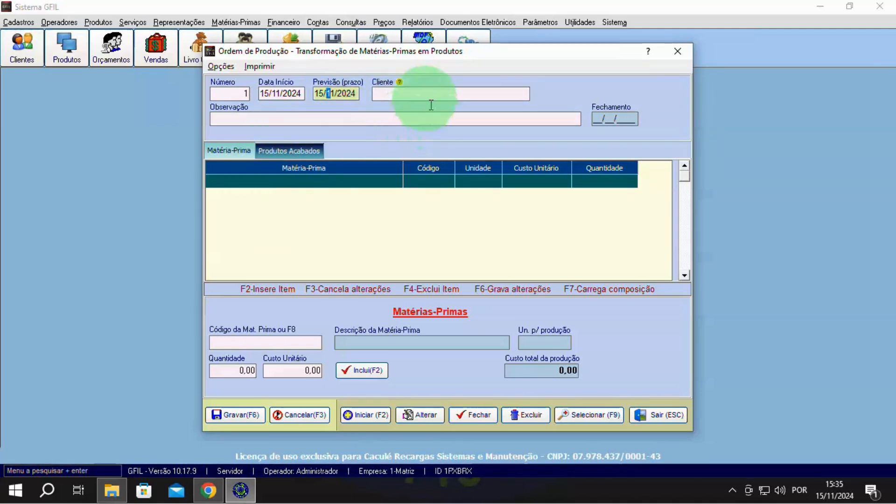
Look up the production order's client by name and select Cliente Balcão
{"action": "left_click", "coordinate": [406, 95]}
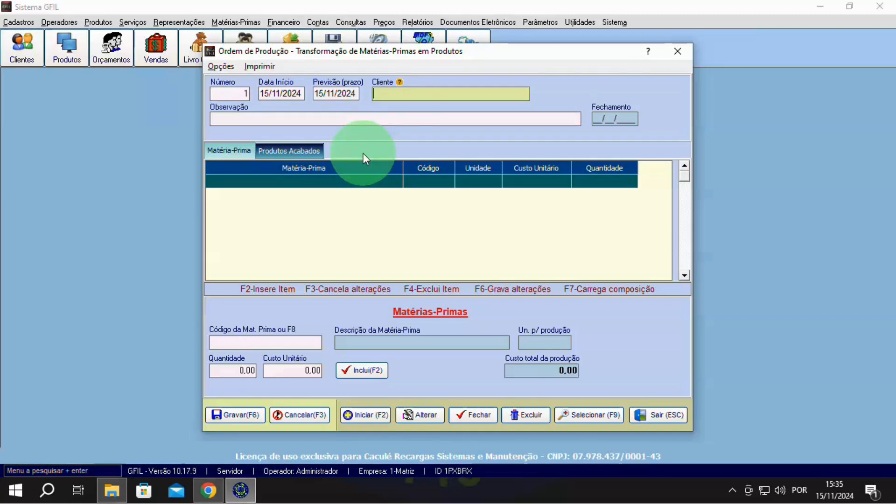
{"action": "double_click", "coordinate": [412, 97]}
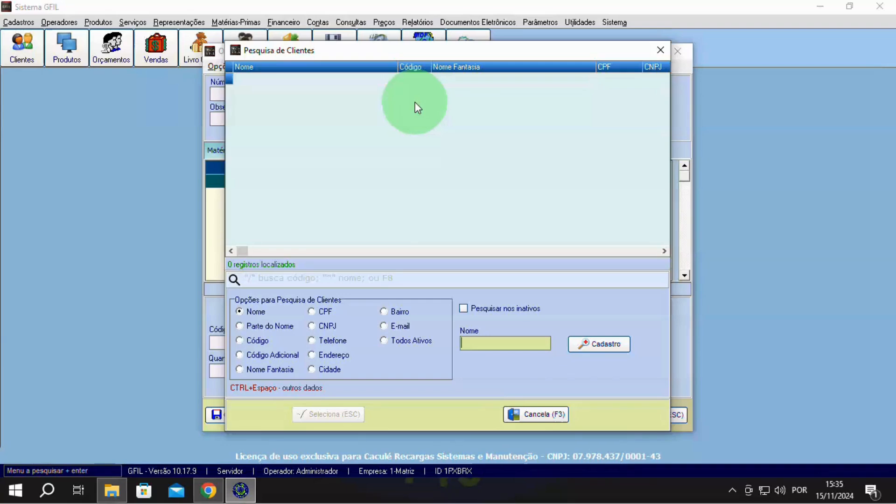
{"action": "type", "text": "C"}
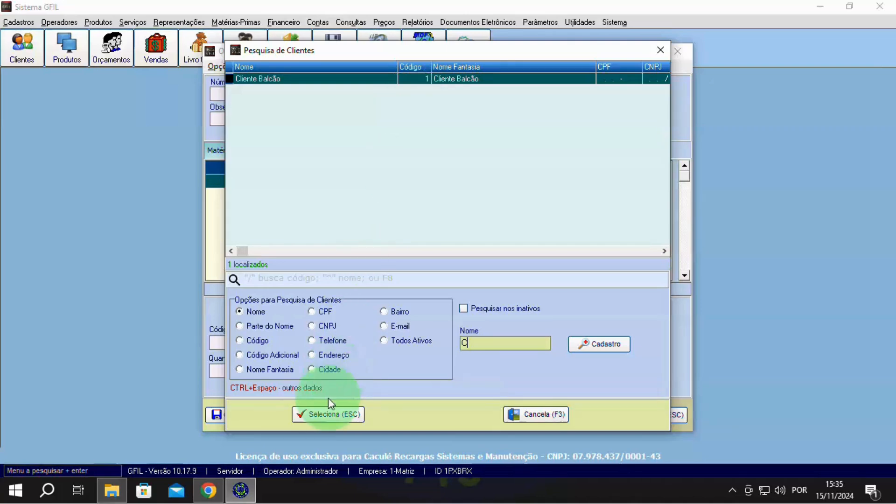
{"action": "left_click", "coordinate": [319, 414]}
{"action": "left_click", "coordinate": [261, 120]}
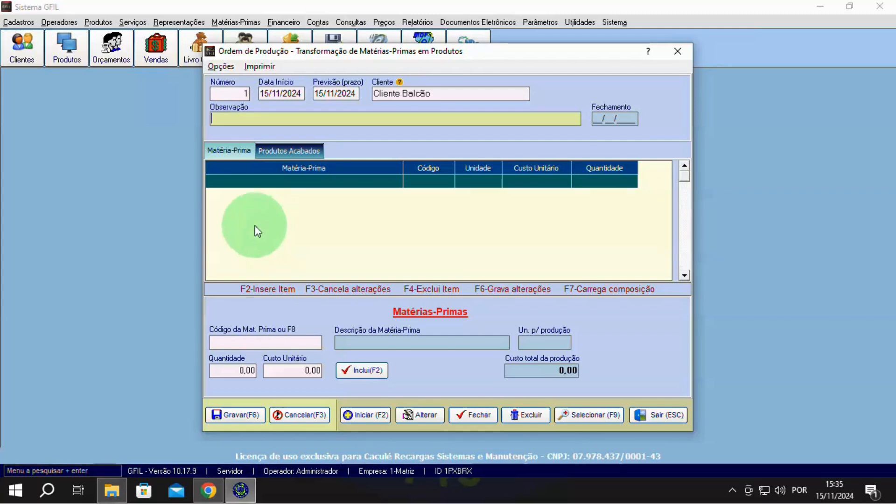
Add raw material code 1, Brita Mista, to the production order with a quantity of 1000 KG
{"action": "left_click", "coordinate": [236, 345]}
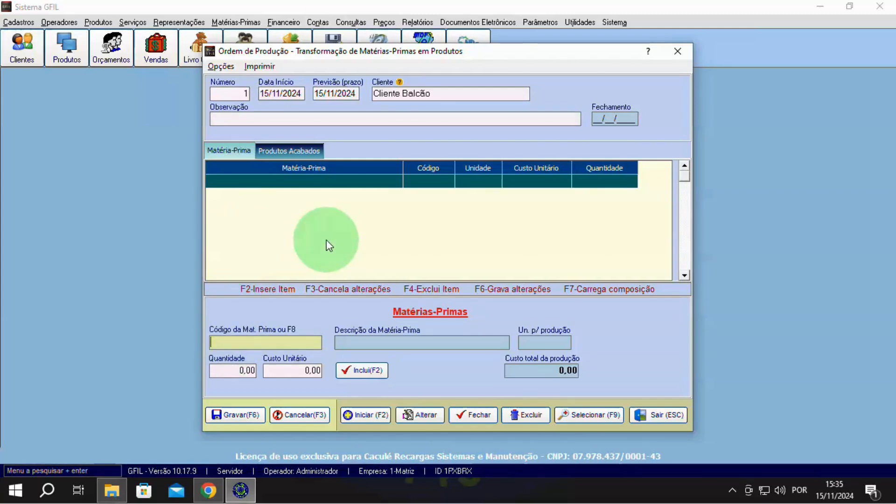
{"action": "type", "text": "1"}
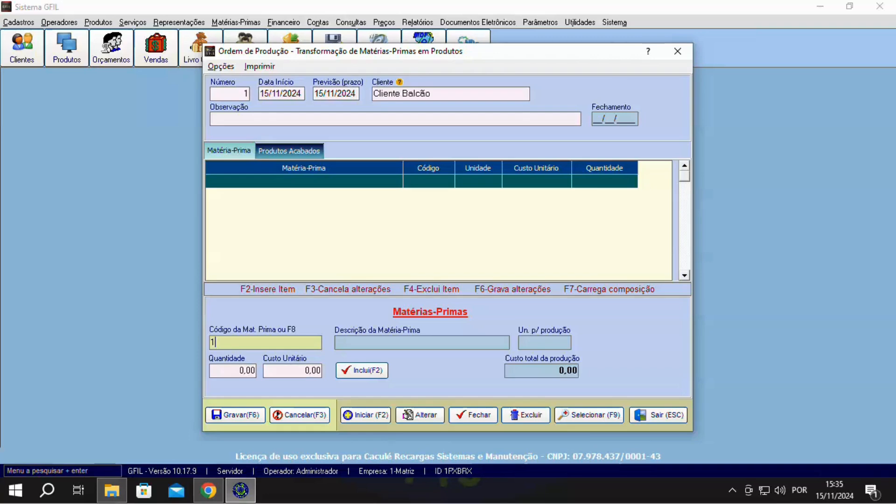
{"action": "key", "text": "Return"}
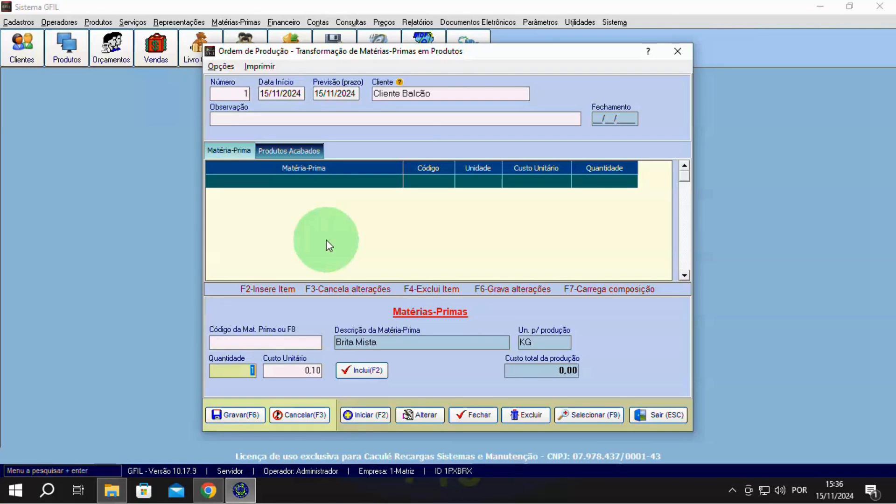
{"action": "type", "text": "1"}
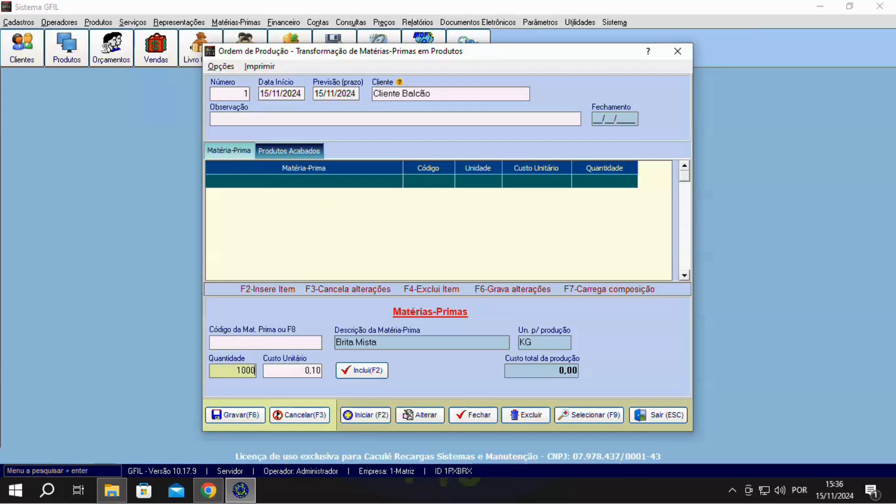
{"action": "key", "text": "Return"}
{"action": "key", "text": "Return"}
{"action": "key", "text": "Return"}
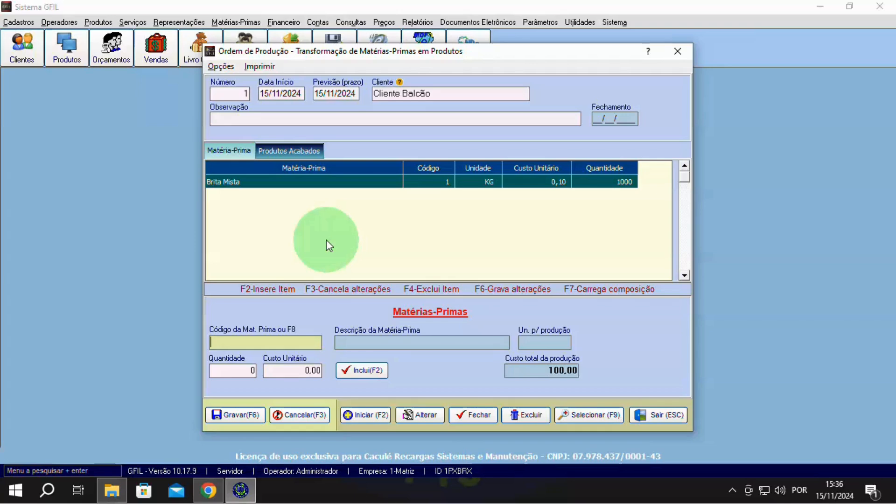
Look up Pó de Pedra among the raw materials and add it to the production order with a quantity of 800 KG
{"action": "key", "text": "F8"}
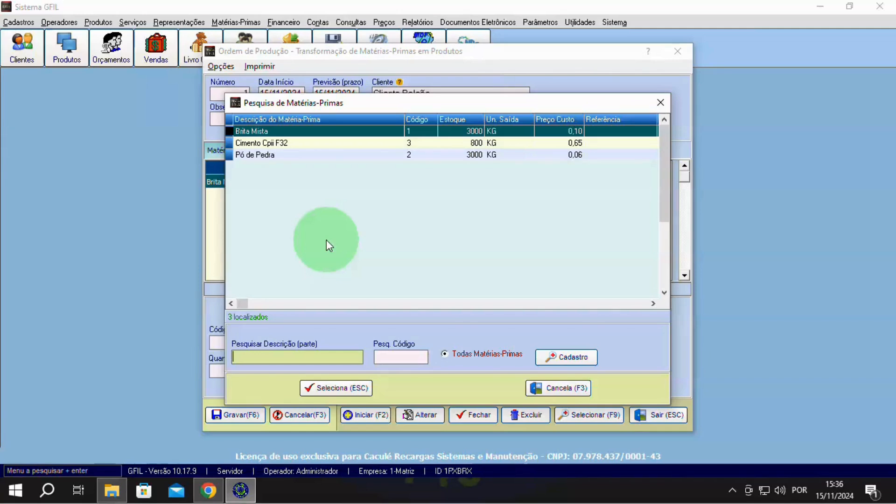
{"action": "double_click", "coordinate": [256, 156]}
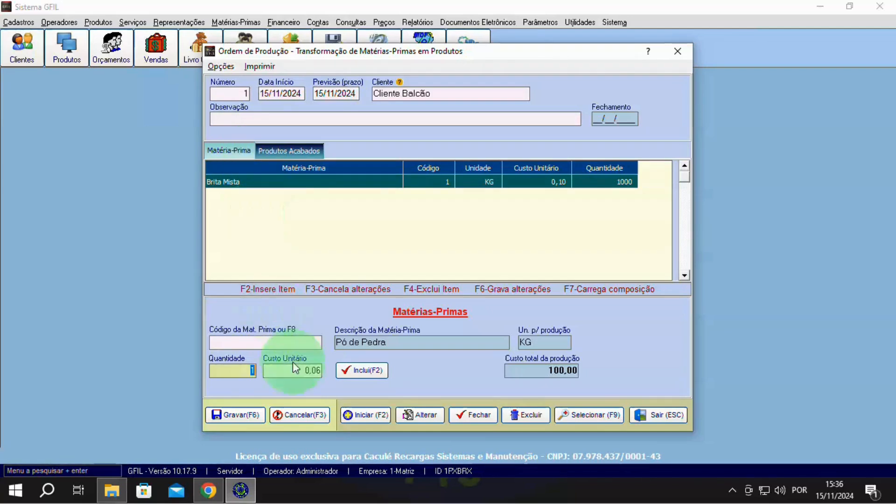
{"action": "type", "text": "800"}
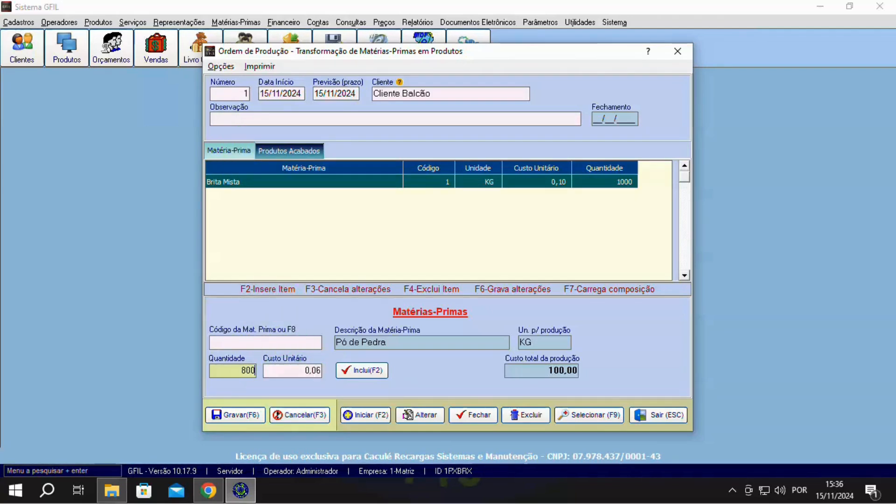
{"action": "key", "text": "Return"}
{"action": "key", "text": "Return"}
{"action": "key", "text": "Return"}
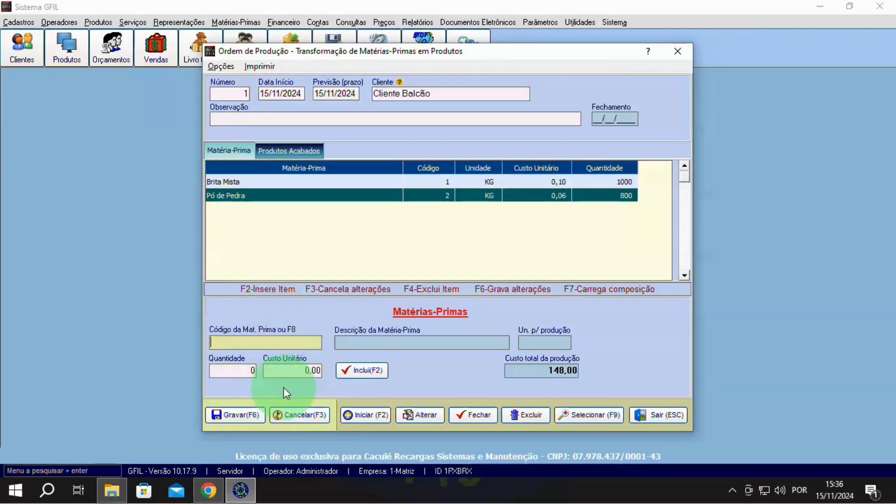
Look up Cimento Cpii F32 among the raw materials and add it to the production order with a quantity of 300 KG
{"action": "key", "text": "F8"}
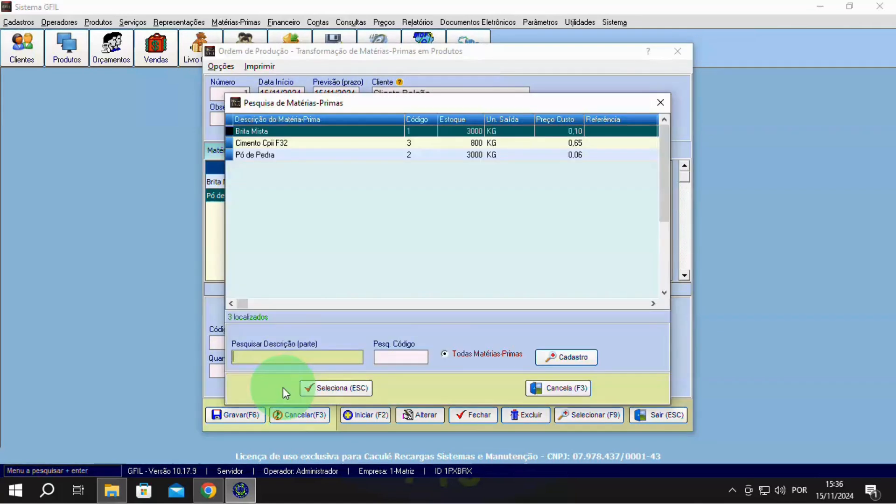
{"action": "double_click", "coordinate": [247, 143]}
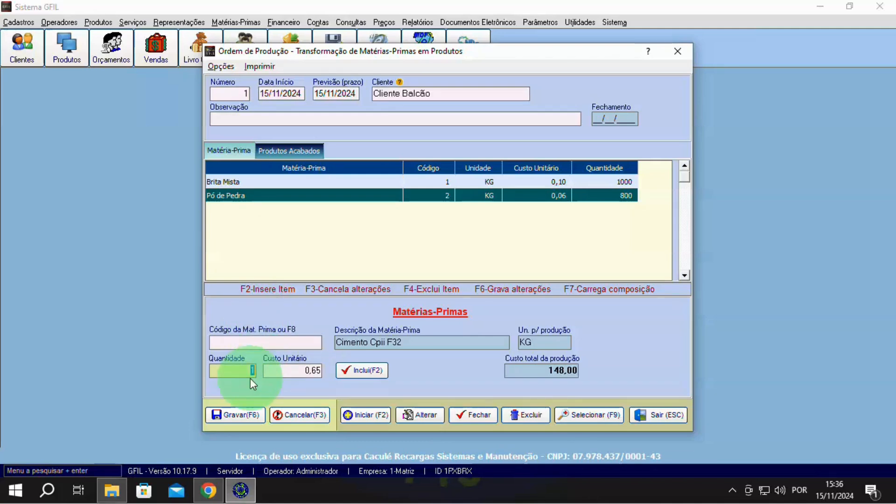
{"action": "type", "text": "300"}
{"action": "key", "text": "Return"}
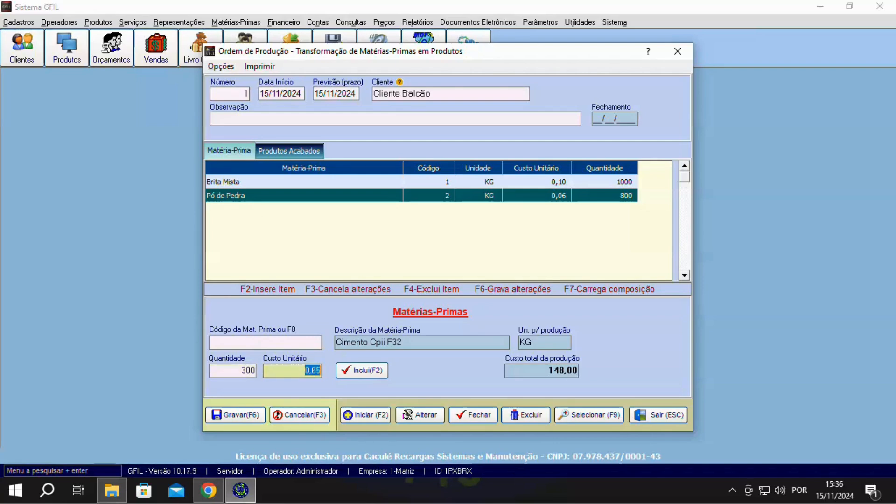
{"action": "left_click", "coordinate": [350, 370]}
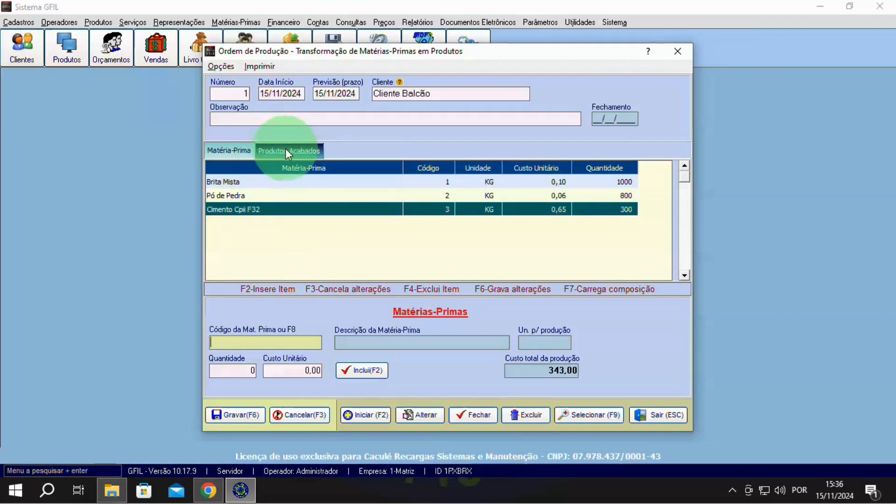
Switch the production order from its raw materials to its finished products
{"action": "left_click", "coordinate": [297, 149]}
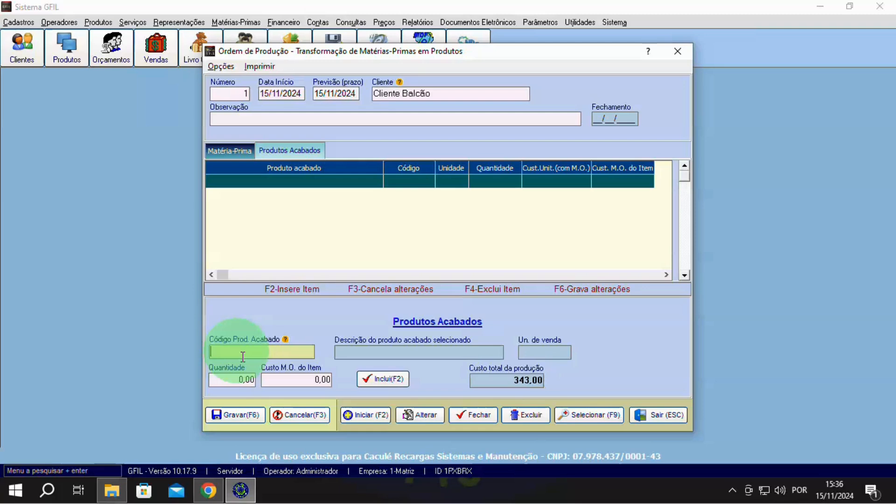
{"action": "key", "text": "Return"}
{"action": "double_click", "coordinate": [243, 352]}
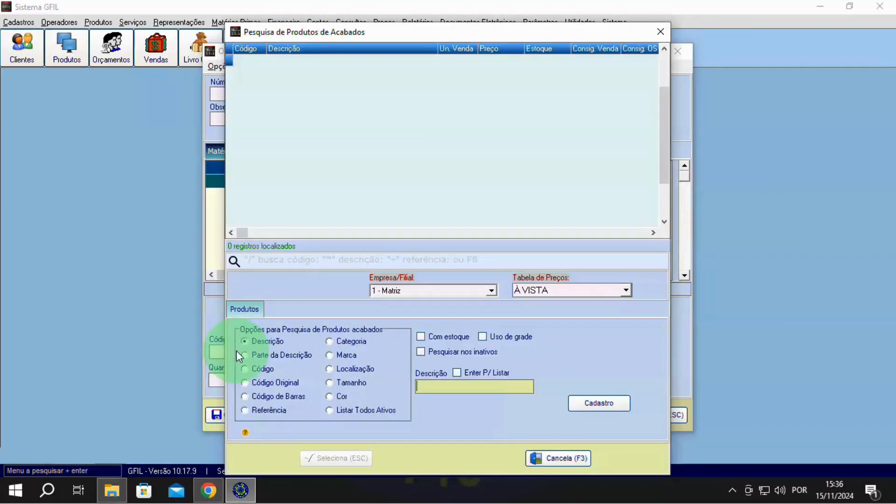
{"action": "left_click", "coordinate": [555, 453]}
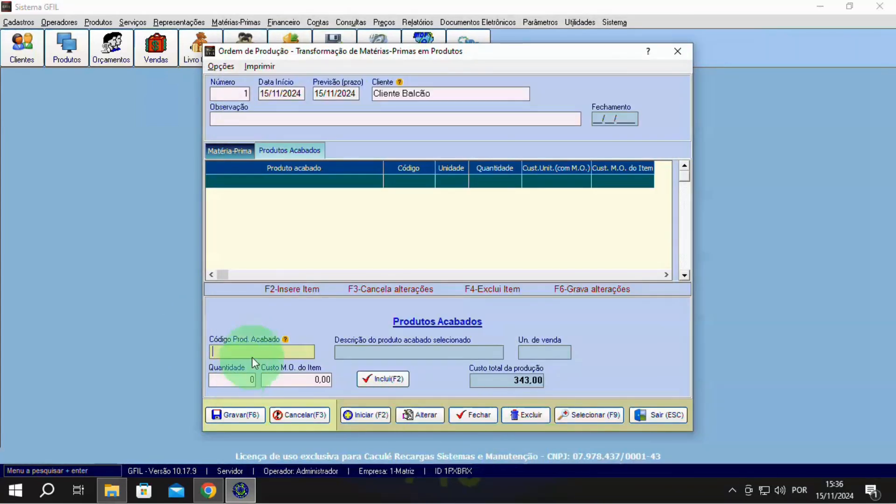
{"action": "type", "text": "1"}
{"action": "key", "text": "Return"}
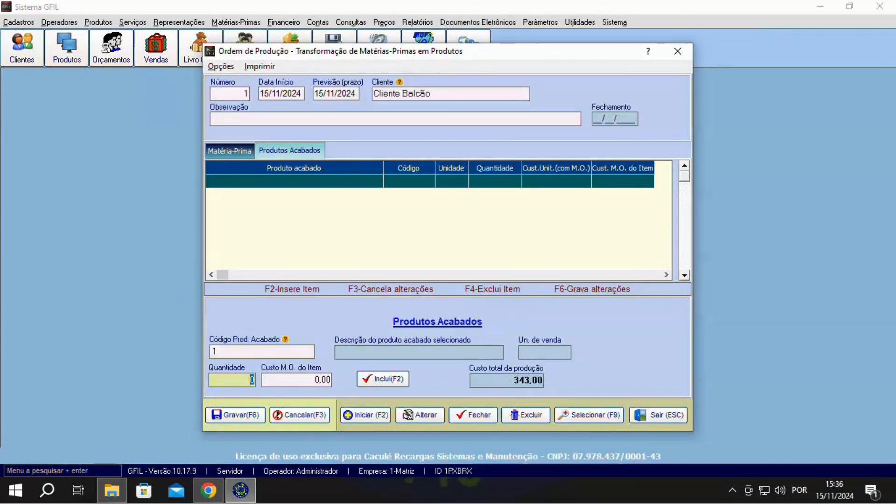
{"action": "left_click", "coordinate": [276, 357]}
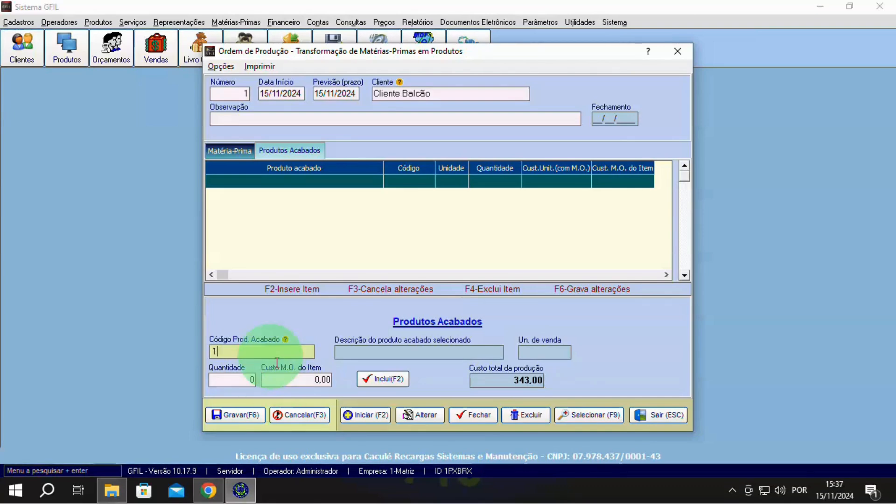
{"action": "key", "text": "BackSpace"}
Look up finished product Concreto Usinado Fck 15mpa by description and add it to the production order with a quantity of 2 M3
{"action": "key", "text": "Return"}
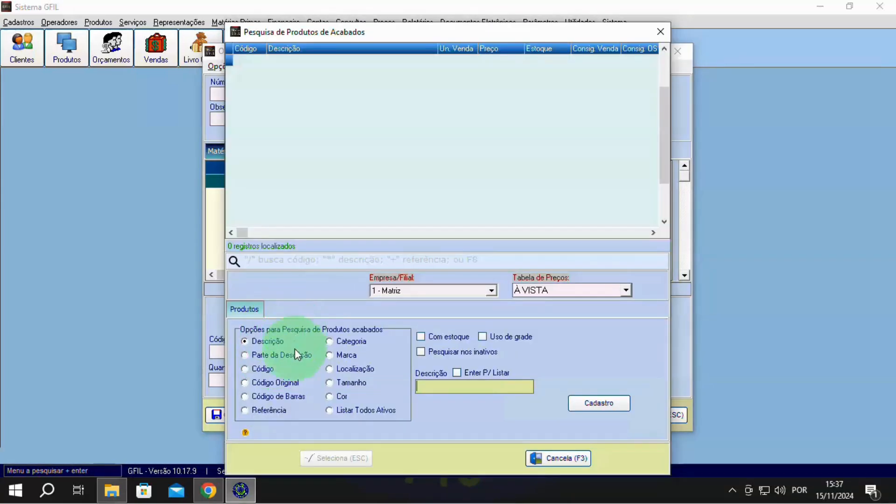
{"action": "type", "text": "C"}
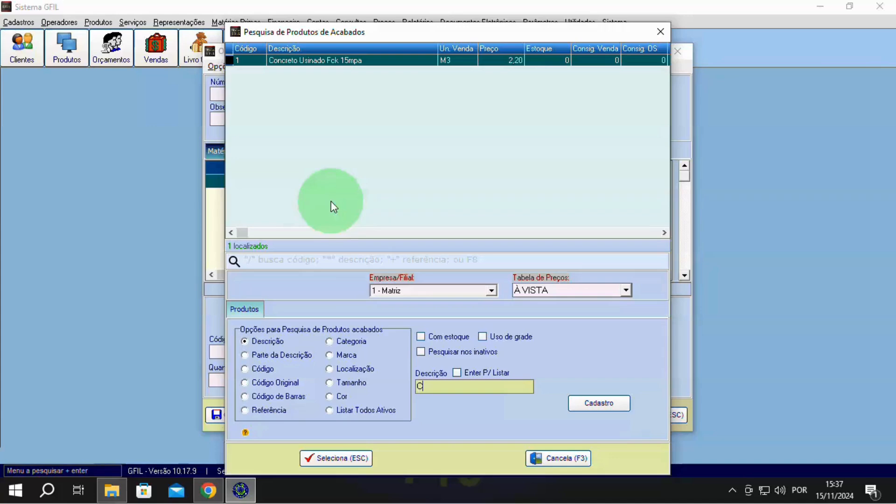
{"action": "left_click", "coordinate": [329, 457]}
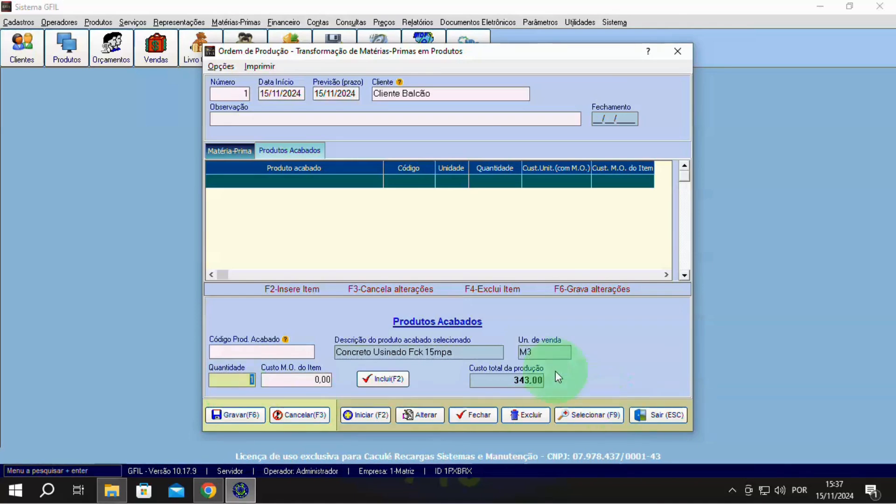
{"action": "left_click_drag", "start_coordinate": [530, 354], "coordinate": [575, 360]}
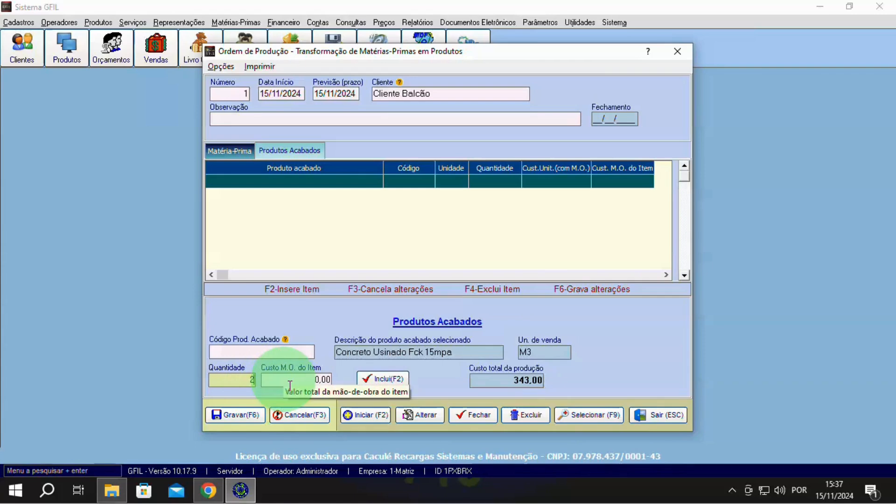
{"action": "left_click", "coordinate": [289, 385]}
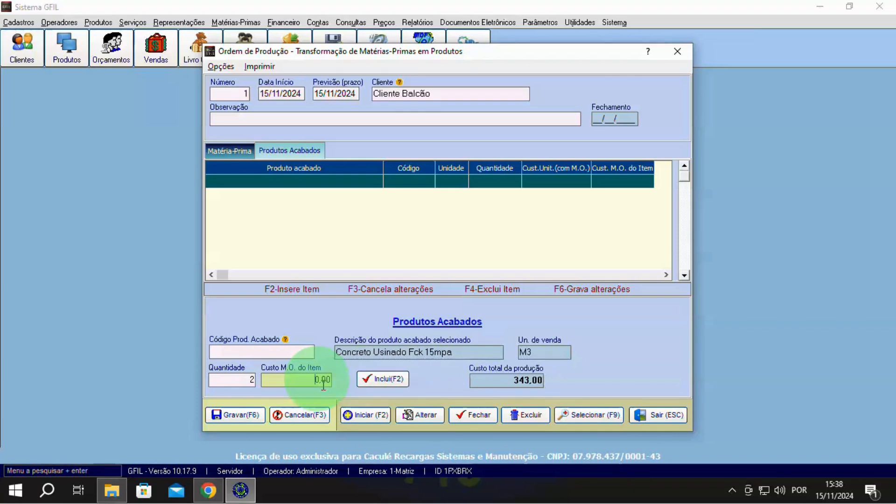
{"action": "key", "text": "Tab"}
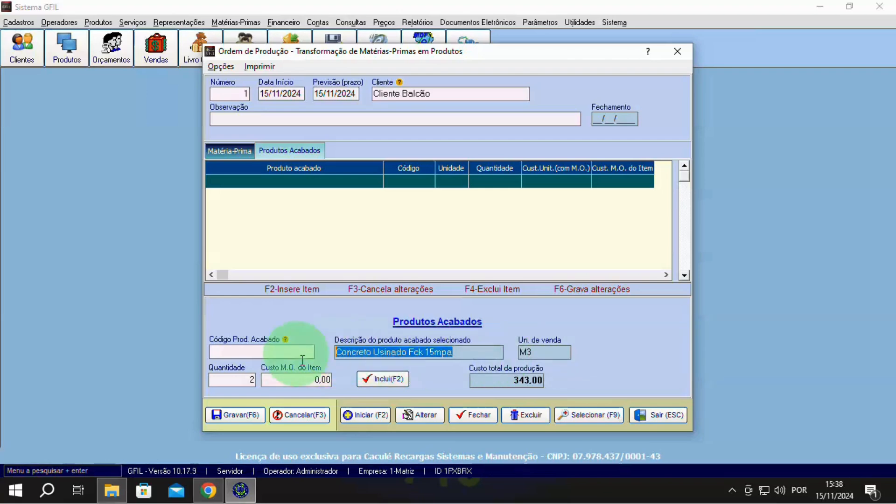
{"action": "left_click", "coordinate": [310, 384]}
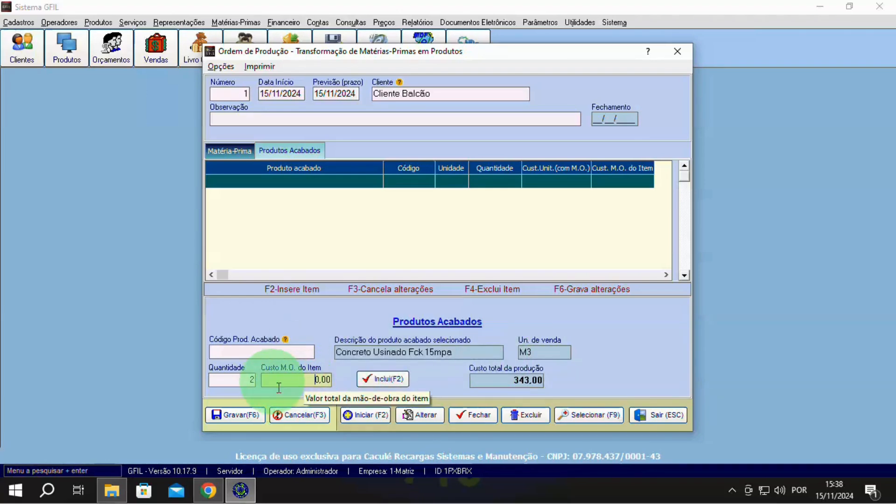
{"action": "left_click", "coordinate": [388, 379]}
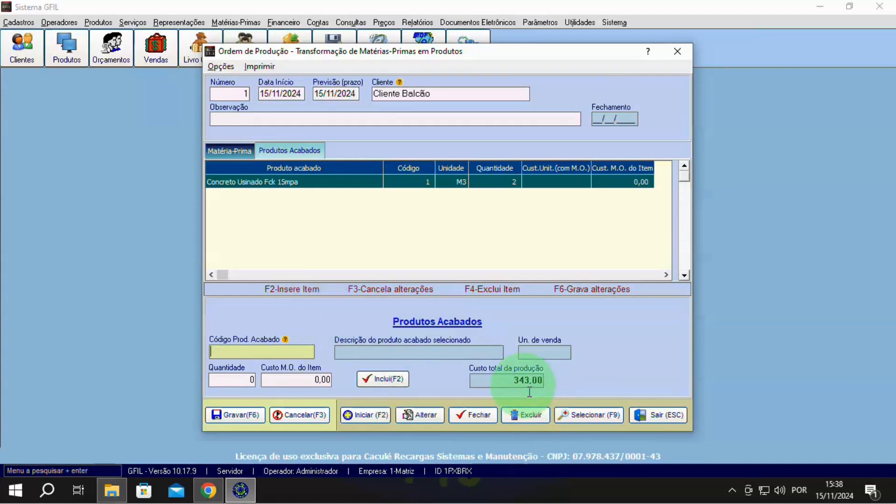
Review the total production cost against each raw material's unit cost and quantity and the finished product's quantity
{"action": "left_click", "coordinate": [508, 384]}
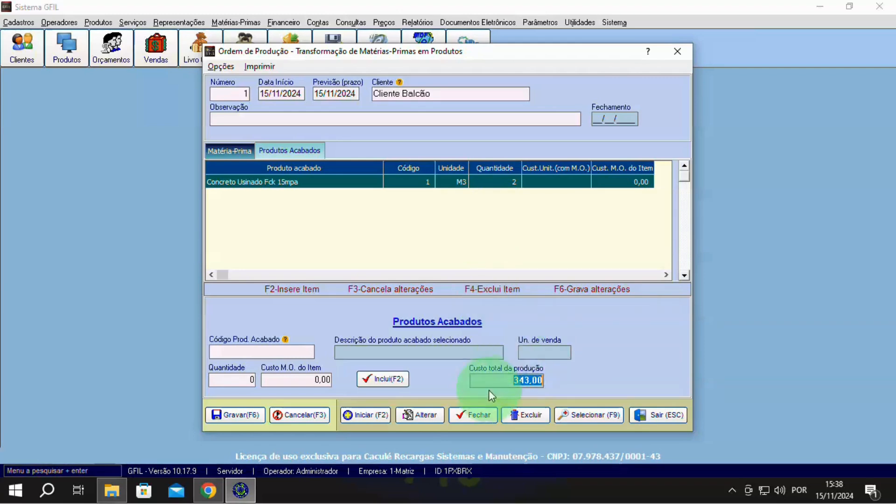
{"action": "left_click", "coordinate": [231, 151]}
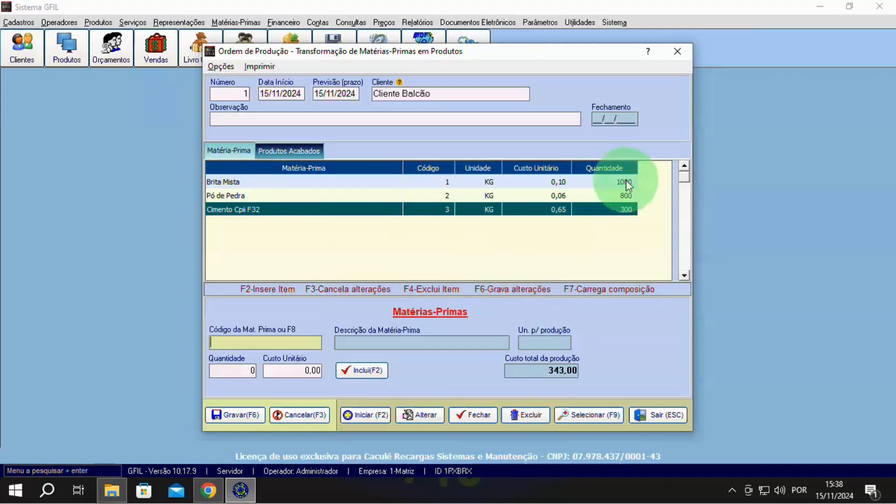
{"action": "left_click", "coordinate": [521, 184]}
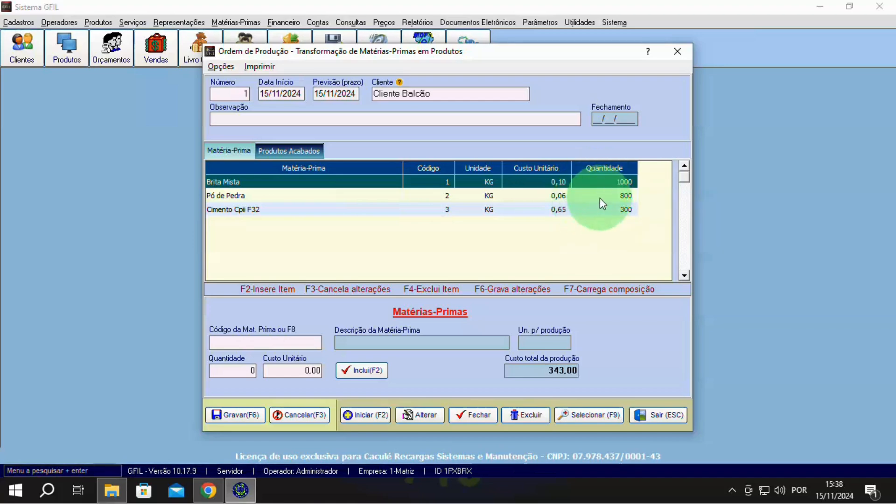
{"action": "left_click", "coordinate": [552, 198]}
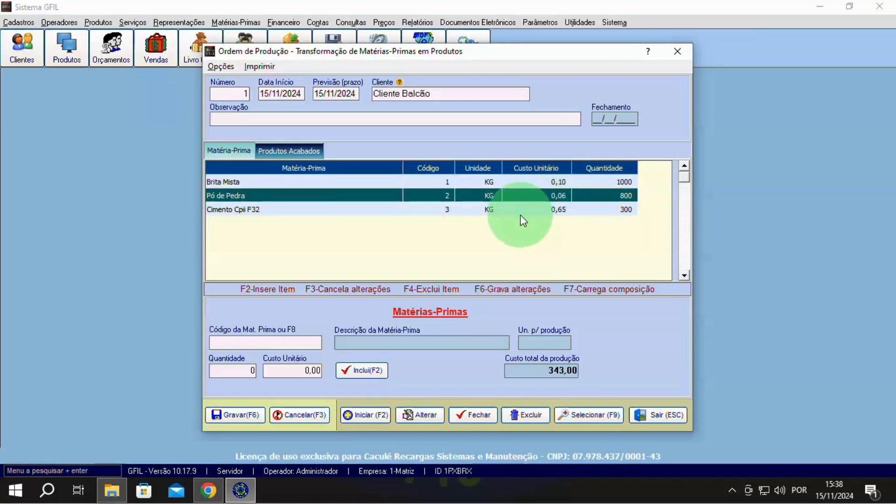
{"action": "left_click", "coordinate": [567, 211]}
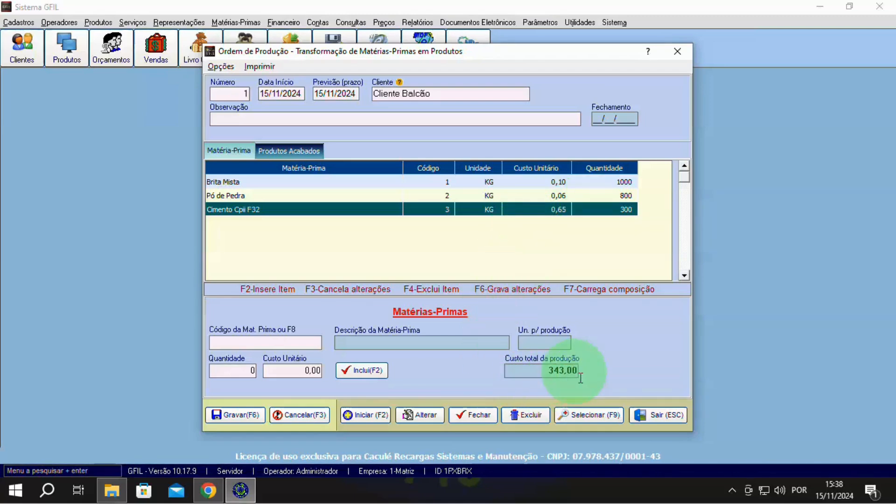
{"action": "left_click", "coordinate": [540, 376]}
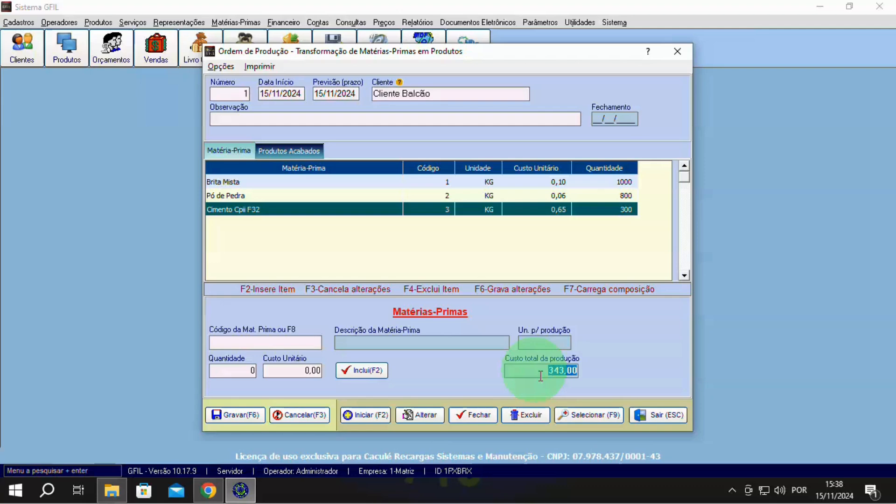
{"action": "left_click", "coordinate": [296, 150]}
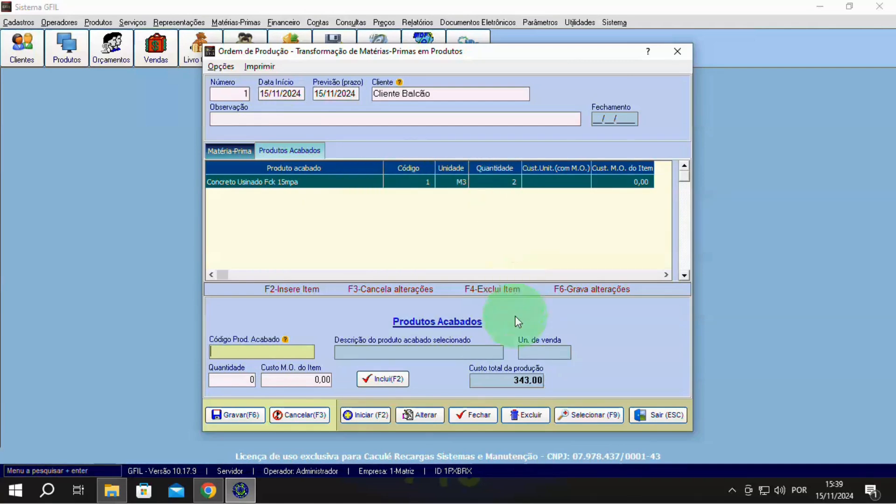
{"action": "left_click", "coordinate": [505, 386]}
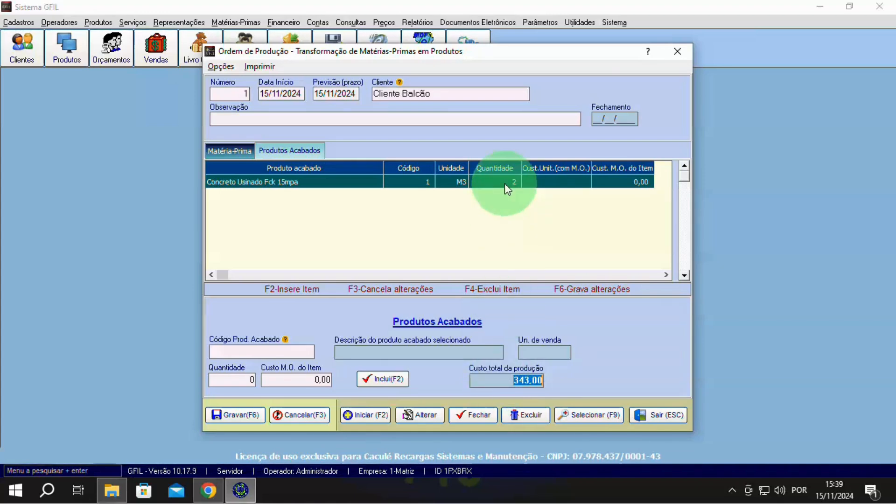
Save the production order for Cliente Balcão and confirm the recording of its data
{"action": "left_click", "coordinate": [240, 417]}
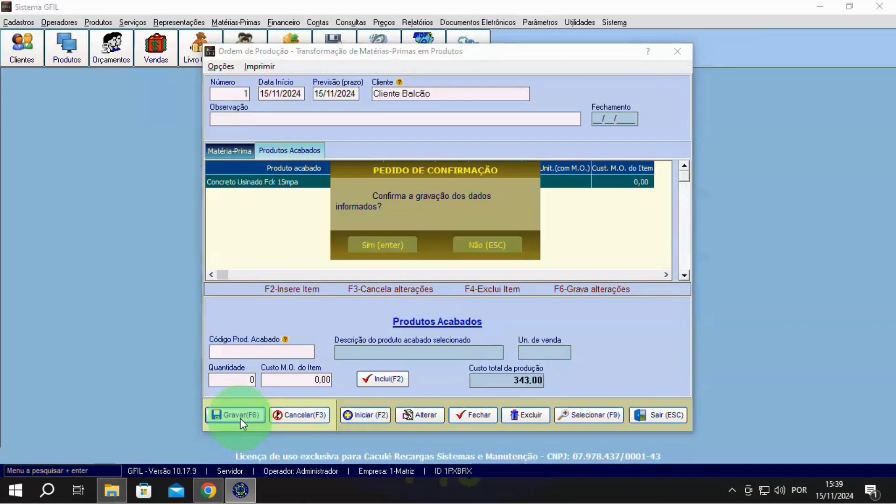
{"action": "left_click", "coordinate": [395, 243]}
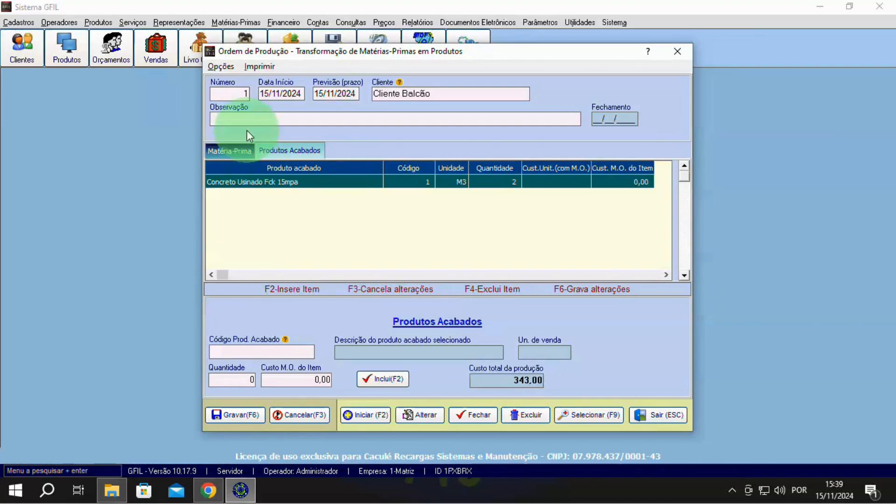
Save the order's composition of raw materials and finished products under the file name CONCRETO 15MPA 2 M3
{"action": "left_click", "coordinate": [221, 65]}
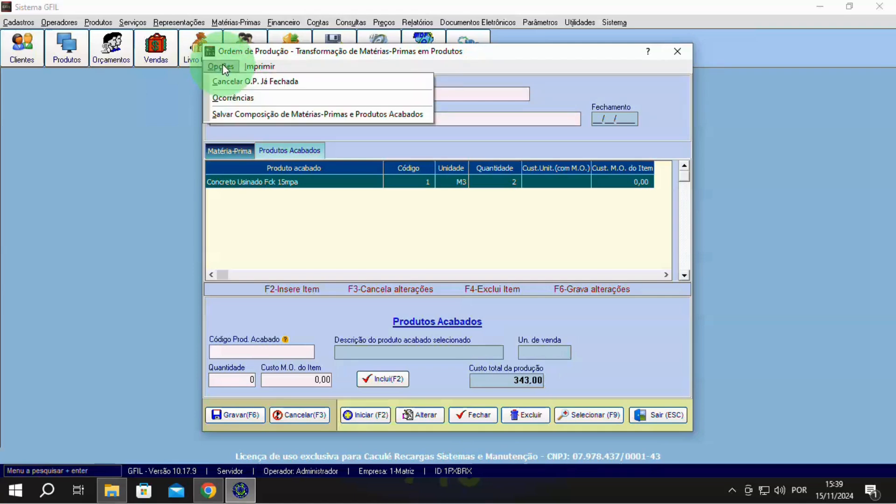
{"action": "left_click", "coordinate": [348, 114]}
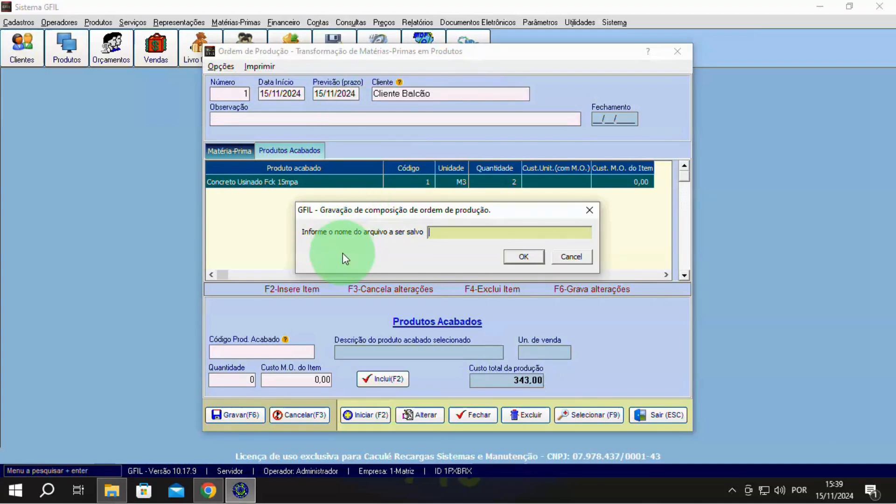
{"action": "type", "text": "CONCRE"}
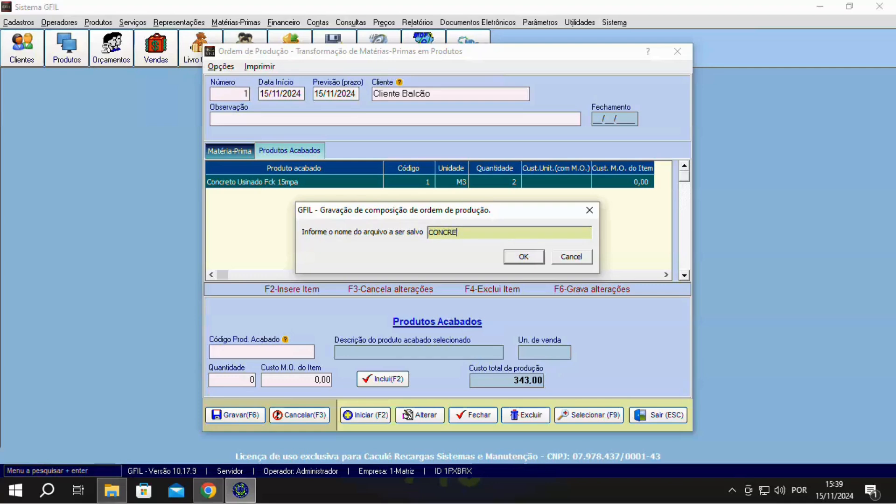
{"action": "type", "text": "TO USI"}
{"action": "key", "text": "BackSpace"}
{"action": "key", "text": "BackSpace"}
{"action": "type", "text": "5"}
{"action": "type", "text": "MPA"}
{"action": "type", "text": " 2"}
{"action": "type", "text": "M#"}
{"action": "left_click", "coordinate": [333, 198]}
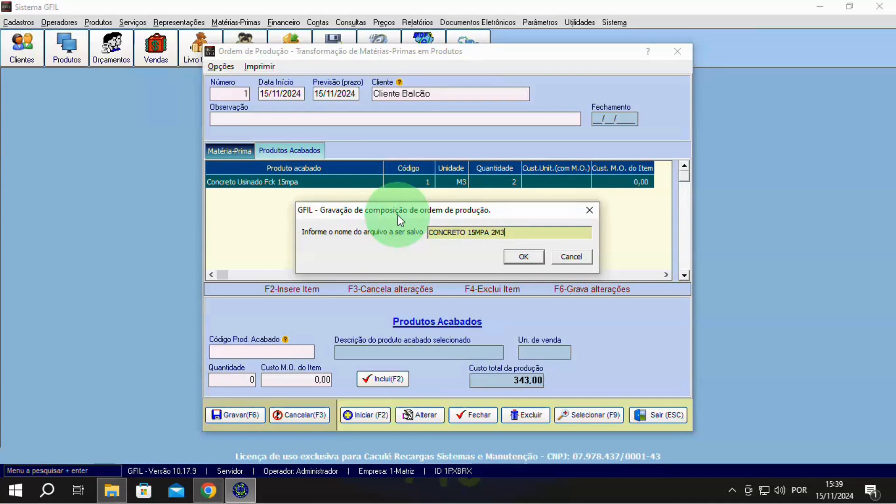
{"action": "left_click", "coordinate": [495, 232]}
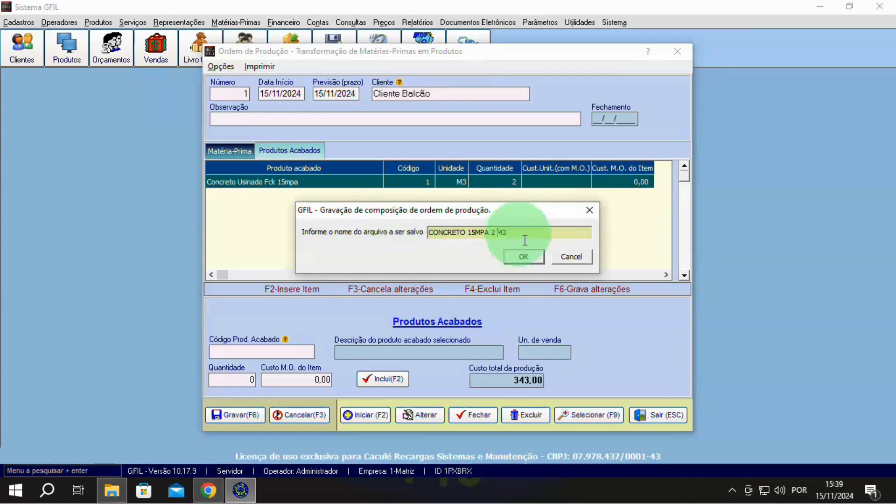
{"action": "left_click", "coordinate": [520, 256]}
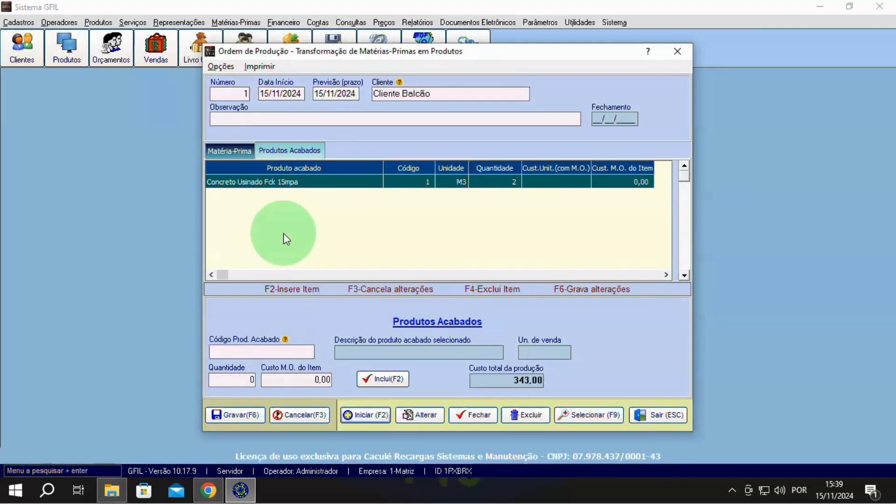
{"action": "left_click", "coordinate": [258, 66]}
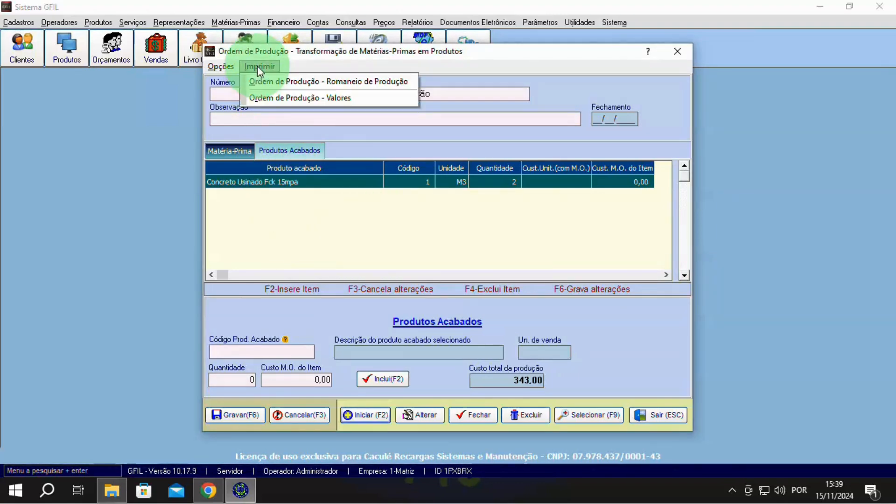
{"action": "left_click", "coordinate": [367, 82]}
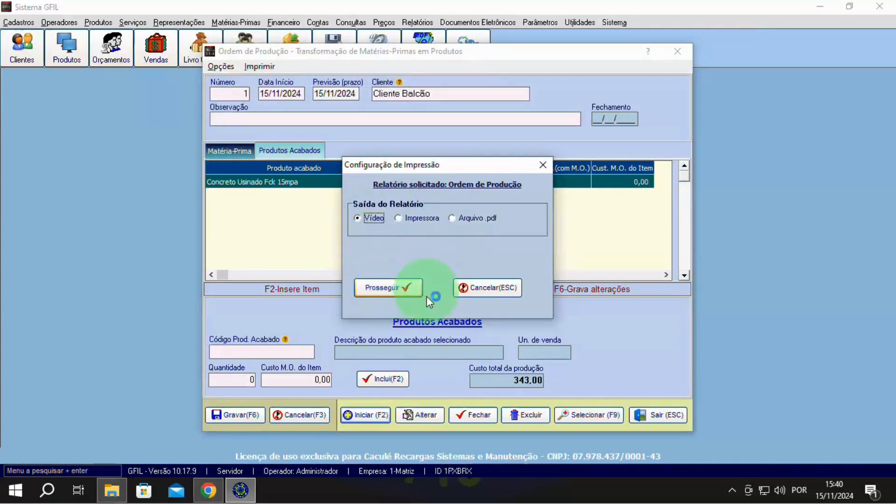
{"action": "left_click", "coordinate": [481, 292]}
Preview the order's Romaneio de Produção report with Vídeo output, close it and exit the production order form
{"action": "left_click", "coordinate": [264, 65]}
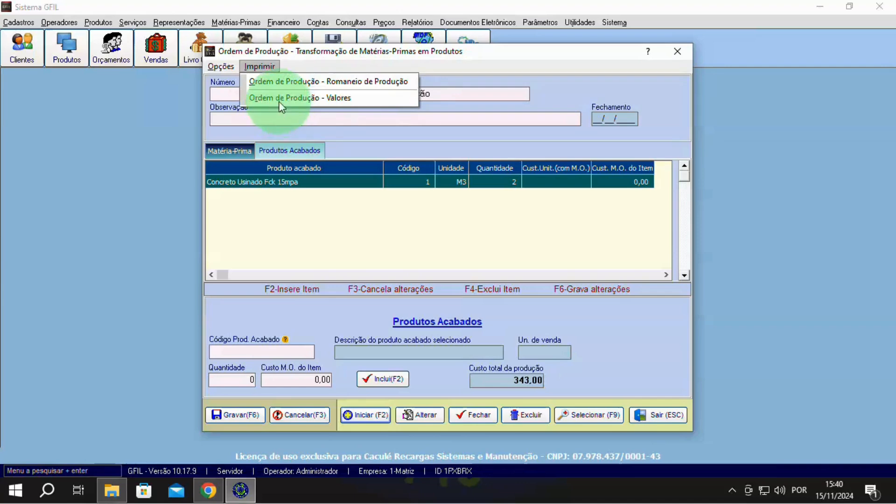
{"action": "left_click", "coordinate": [304, 83]}
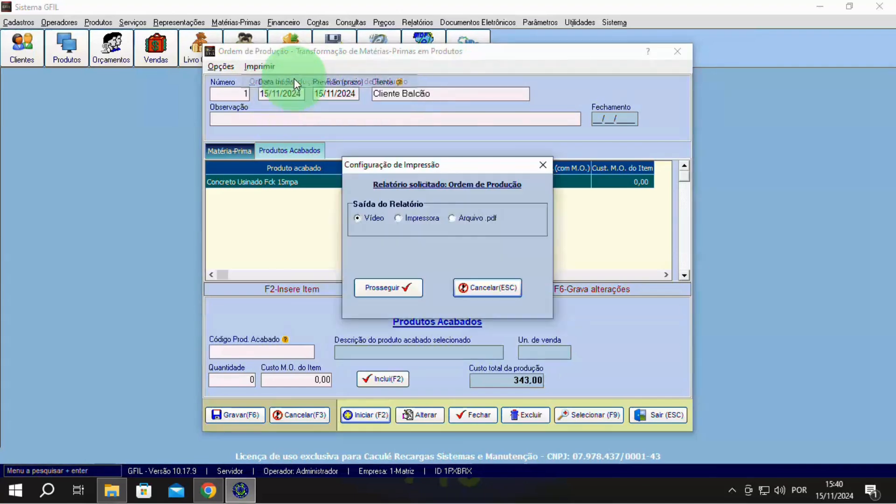
{"action": "left_click", "coordinate": [377, 285]}
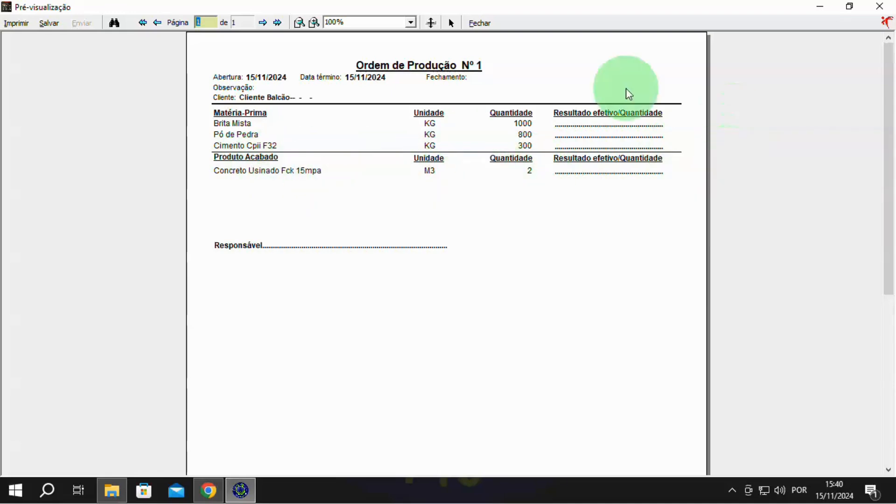
{"action": "left_click", "coordinate": [485, 22]}
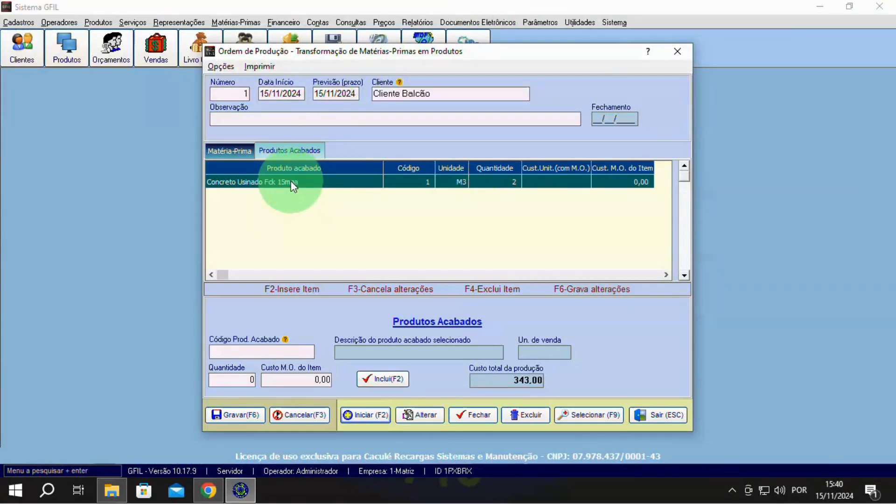
{"action": "left_click", "coordinate": [655, 416]}
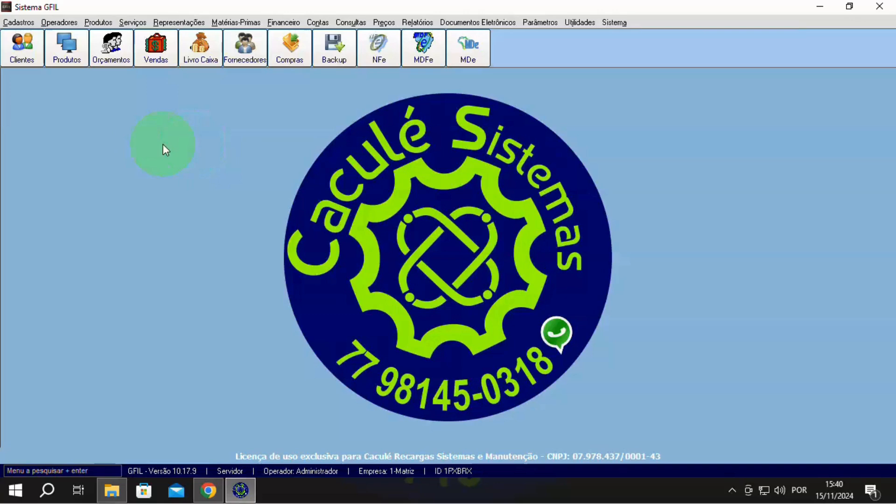
Check the current stock of Concreto Usinado Fck 15mpa in its private product data and exit the product register
{"action": "left_click", "coordinate": [67, 57]}
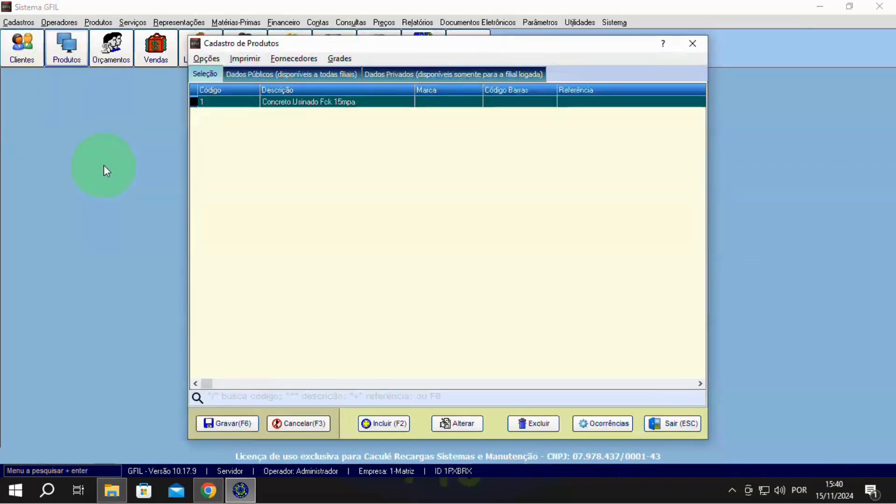
{"action": "left_click", "coordinate": [402, 73]}
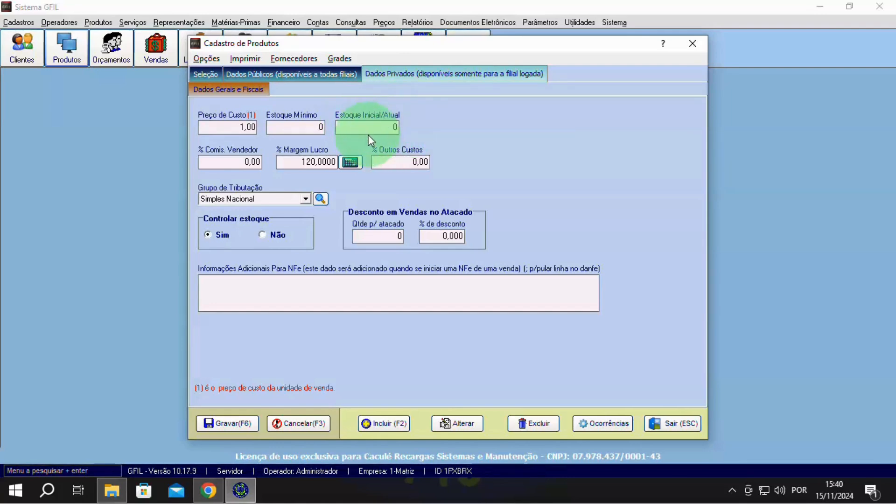
{"action": "left_click", "coordinate": [673, 422]}
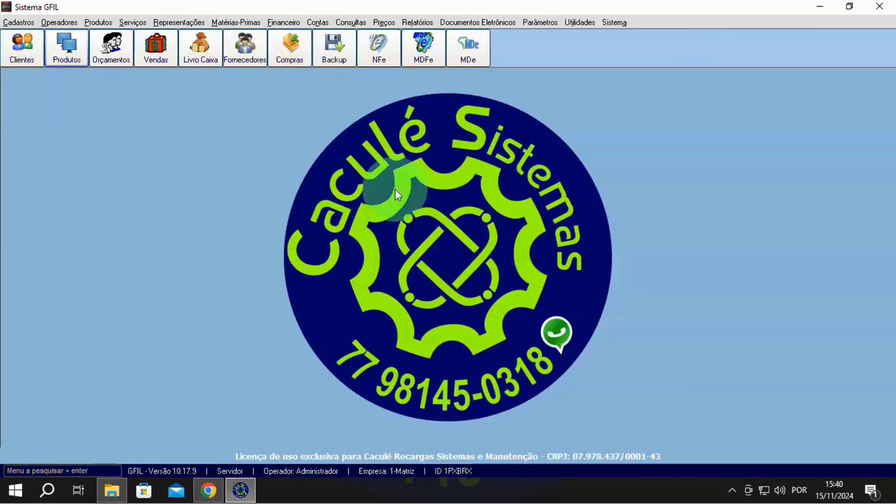
Select pending production order 1 and close it with closing date 15/11/2024, confirming the closure
{"action": "left_click", "coordinate": [243, 21]}
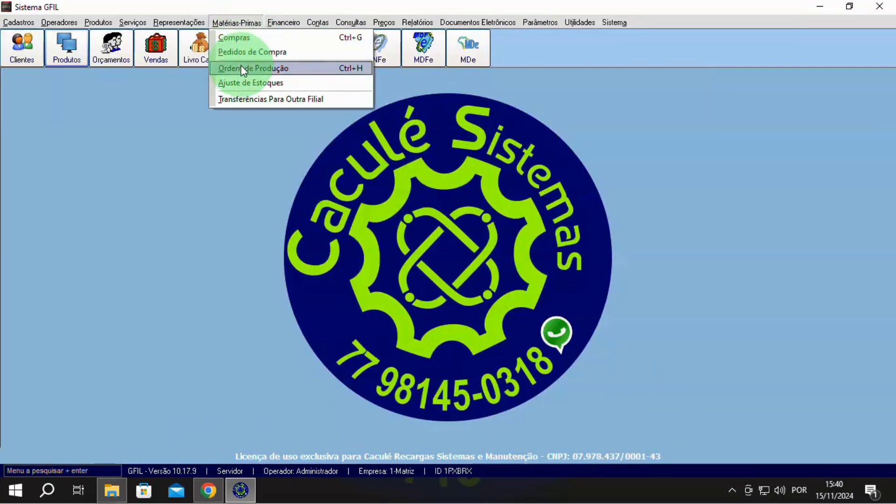
{"action": "left_click", "coordinate": [241, 65]}
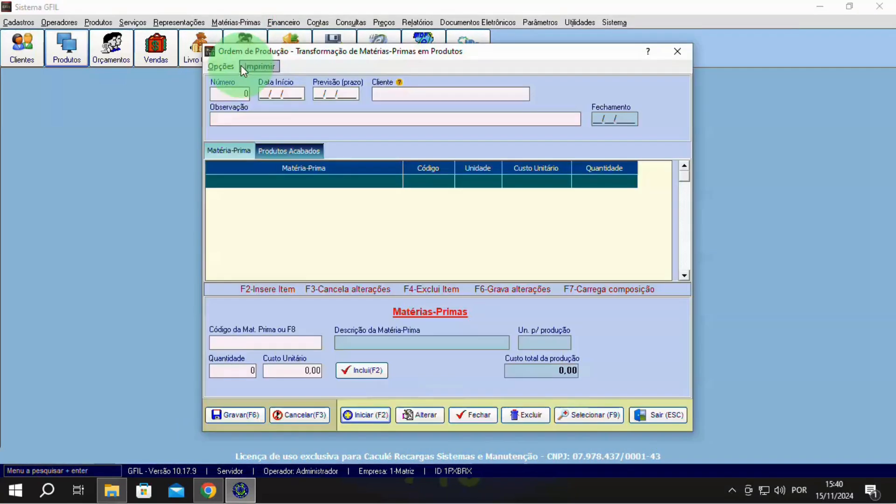
{"action": "left_click", "coordinate": [575, 411]}
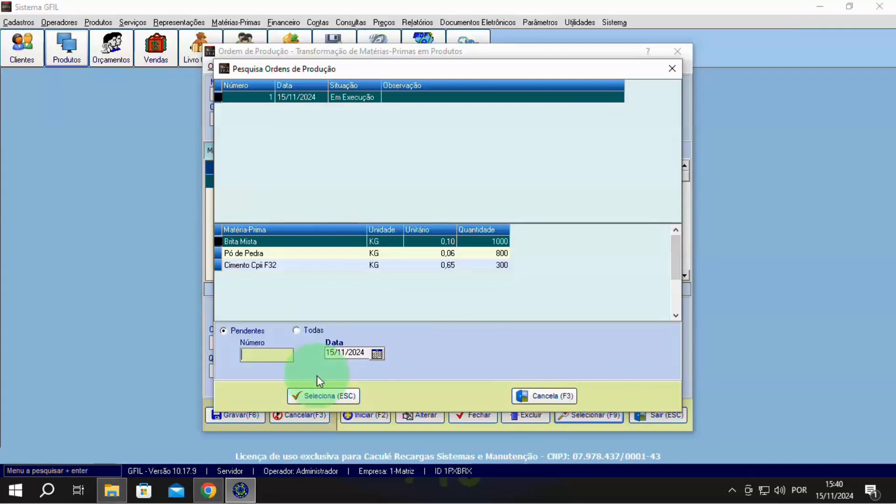
{"action": "left_click", "coordinate": [320, 398]}
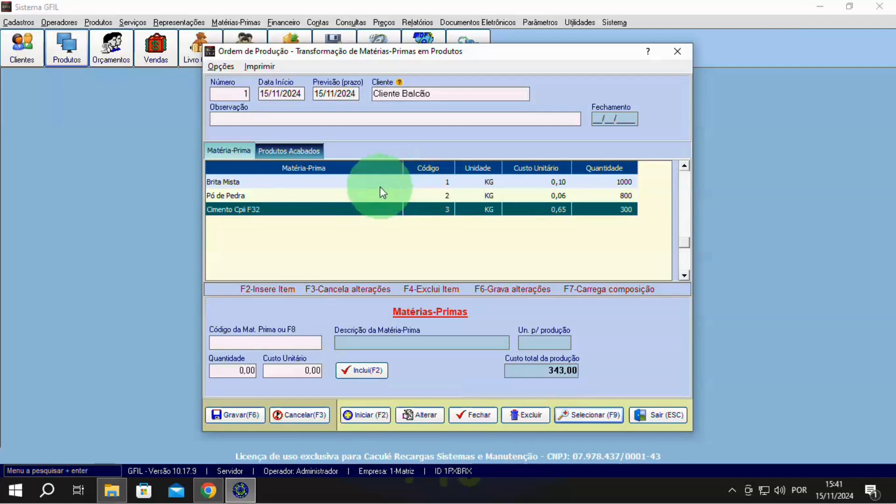
{"action": "left_click", "coordinate": [468, 414]}
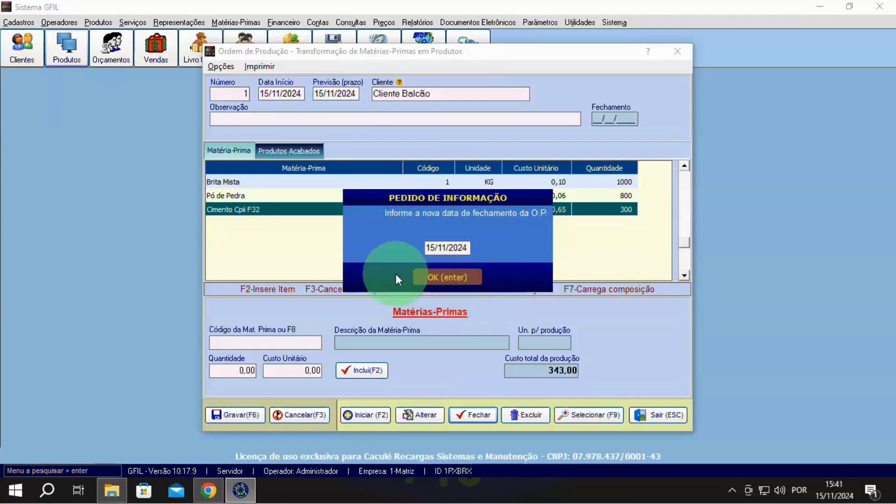
{"action": "left_click", "coordinate": [447, 278]}
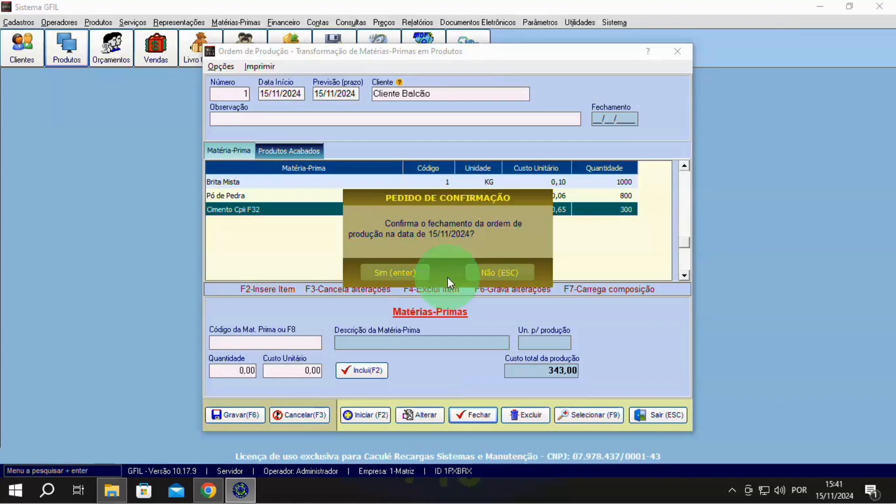
{"action": "left_click", "coordinate": [402, 272]}
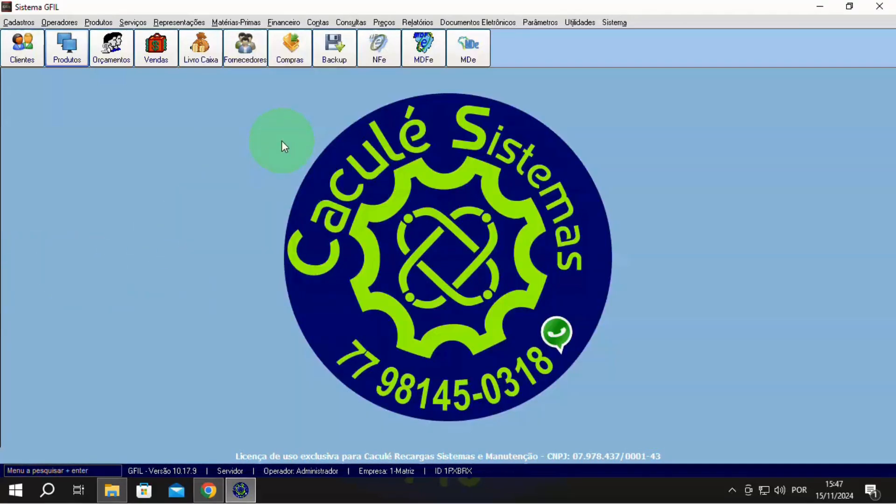
Start a new production order and load the saved composition CONCRETO 15MPA 2 M3 into it
{"action": "left_click", "coordinate": [242, 26]}
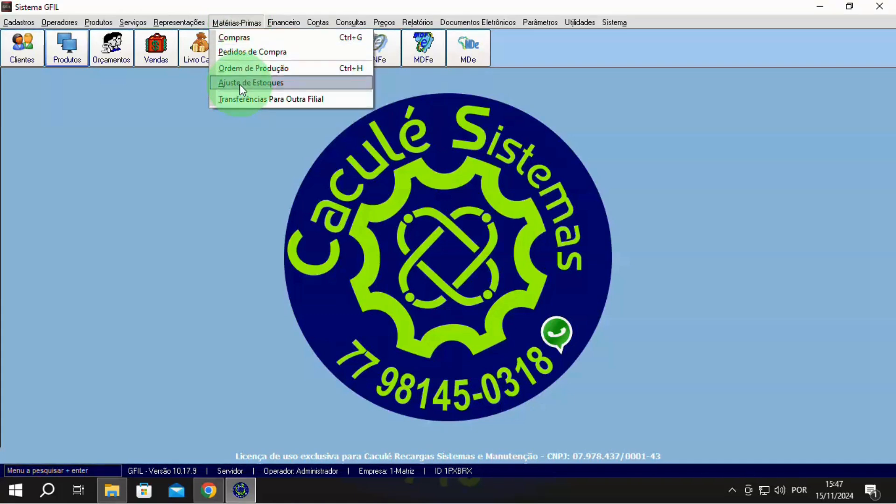
{"action": "left_click", "coordinate": [247, 70]}
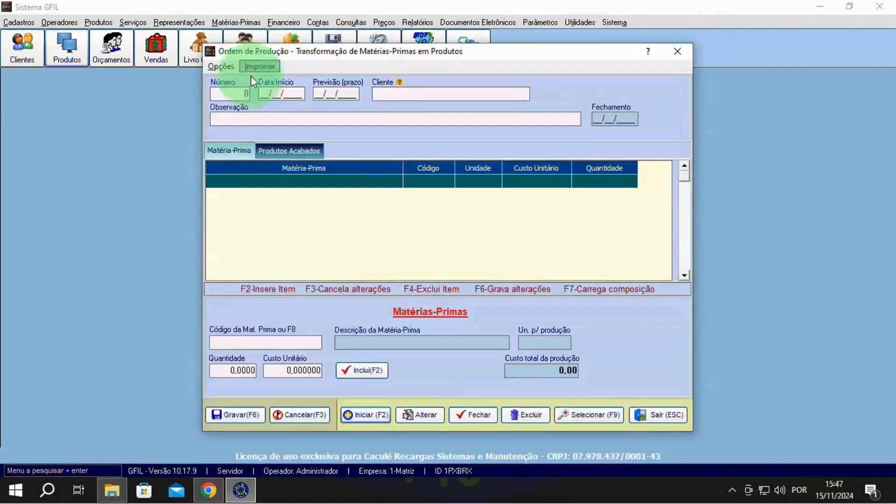
{"action": "left_click", "coordinate": [362, 413]}
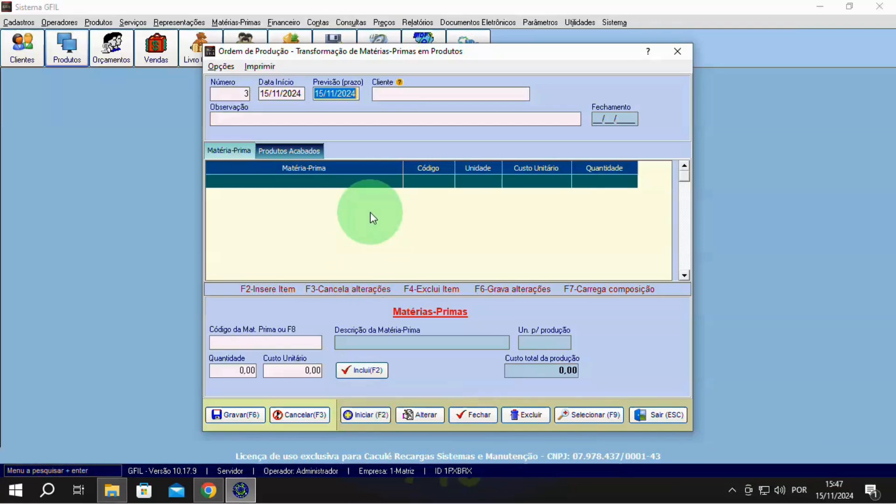
{"action": "key", "text": "F7"}
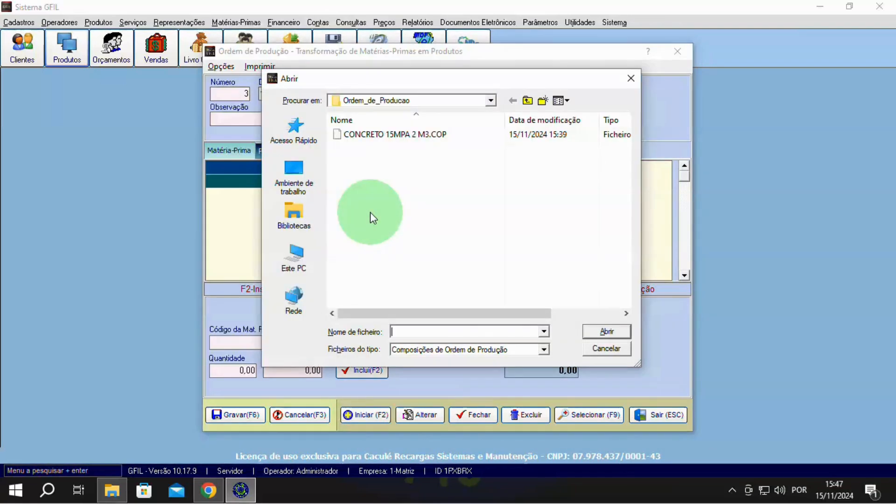
{"action": "left_click", "coordinate": [366, 135]}
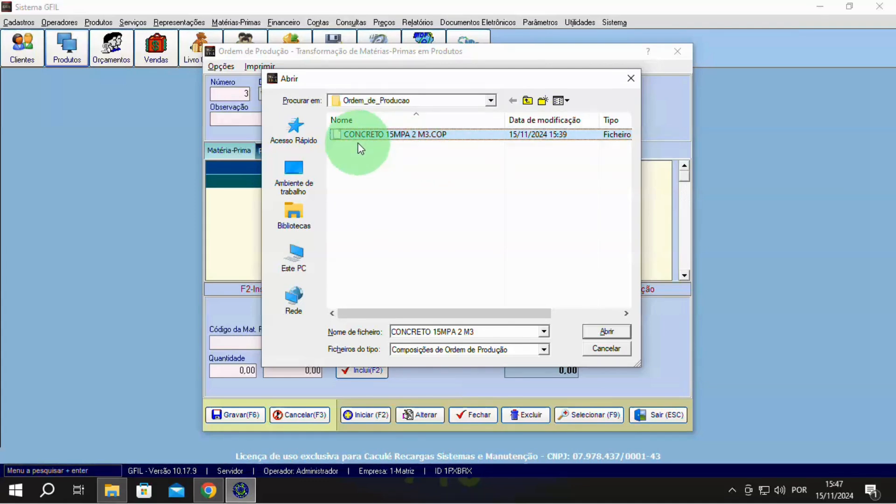
{"action": "left_click", "coordinate": [605, 331]}
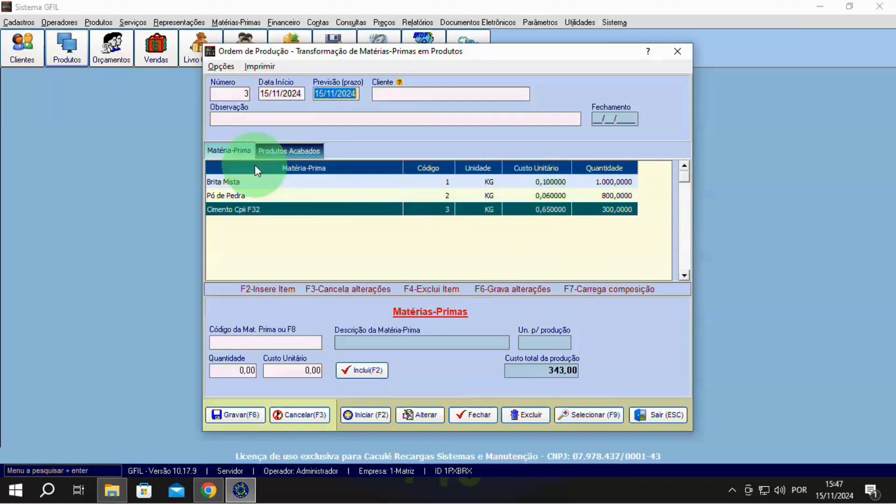
Review the loaded composition's finished products and raw materials, and cancel the new order and exit the form
{"action": "left_click", "coordinate": [295, 151]}
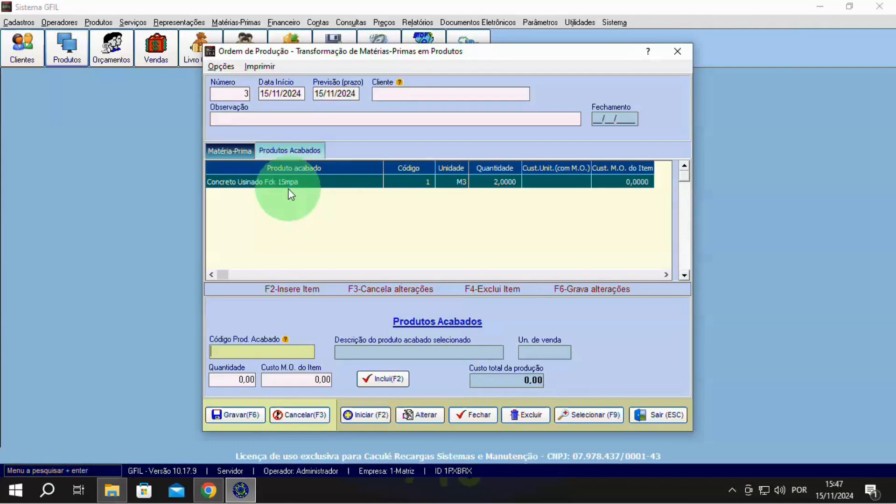
{"action": "left_click", "coordinate": [229, 151]}
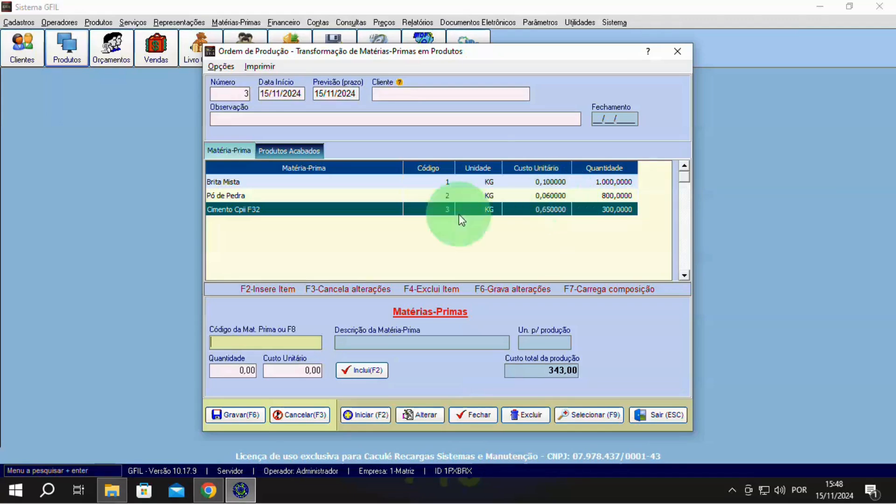
{"action": "left_click", "coordinate": [295, 415]}
{"action": "left_click", "coordinate": [400, 268]}
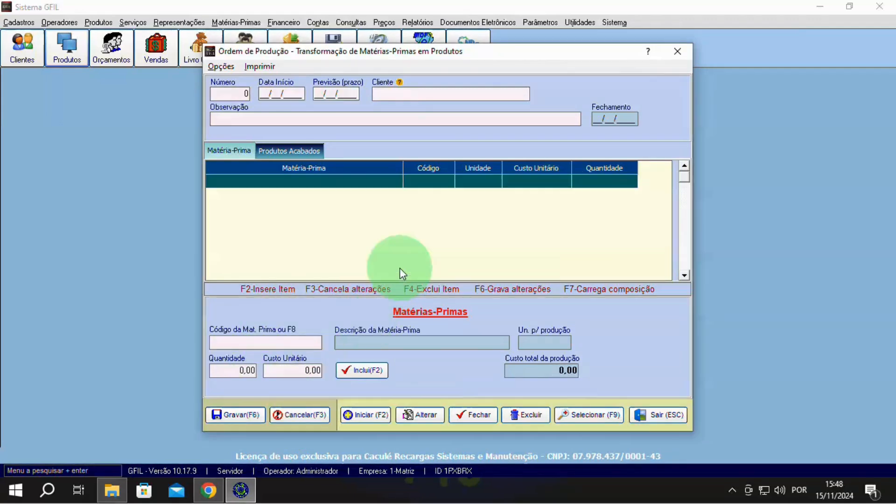
{"action": "left_click", "coordinate": [657, 417]}
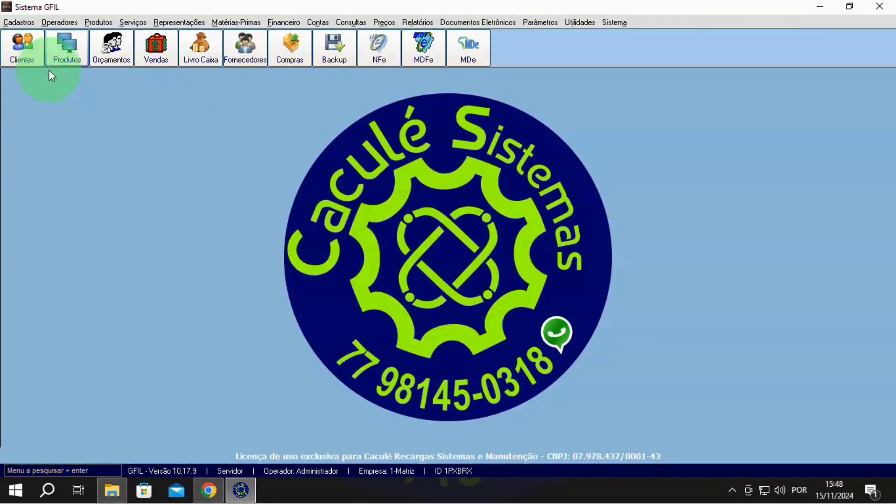
Set the cost price of raw material Pó de Pedra to 0,05, save its record and exit the register
{"action": "left_click", "coordinate": [19, 22]}
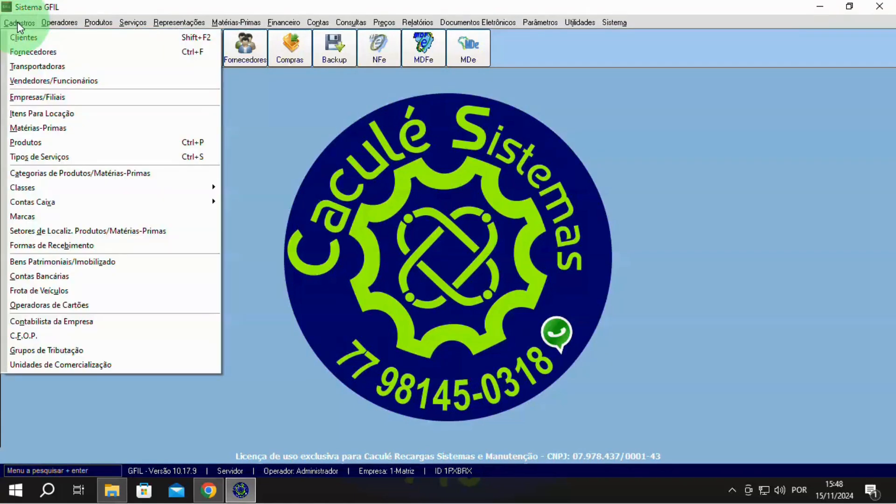
{"action": "left_click", "coordinate": [19, 129]}
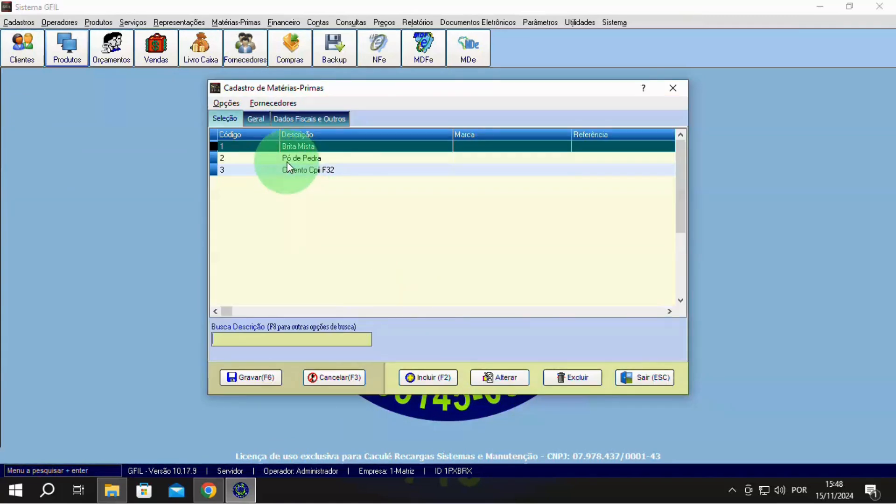
{"action": "left_click", "coordinate": [288, 159]}
{"action": "double_click", "coordinate": [288, 164]}
{"action": "left_click", "coordinate": [279, 119]}
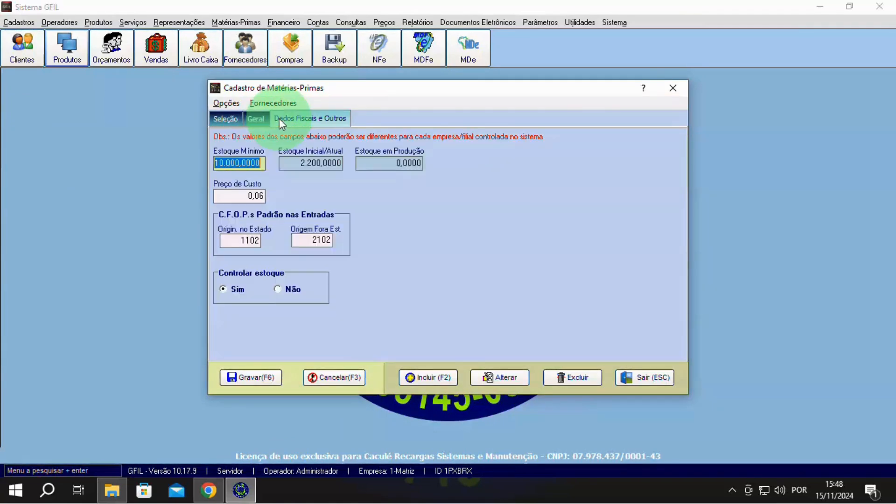
{"action": "left_click", "coordinate": [242, 198]}
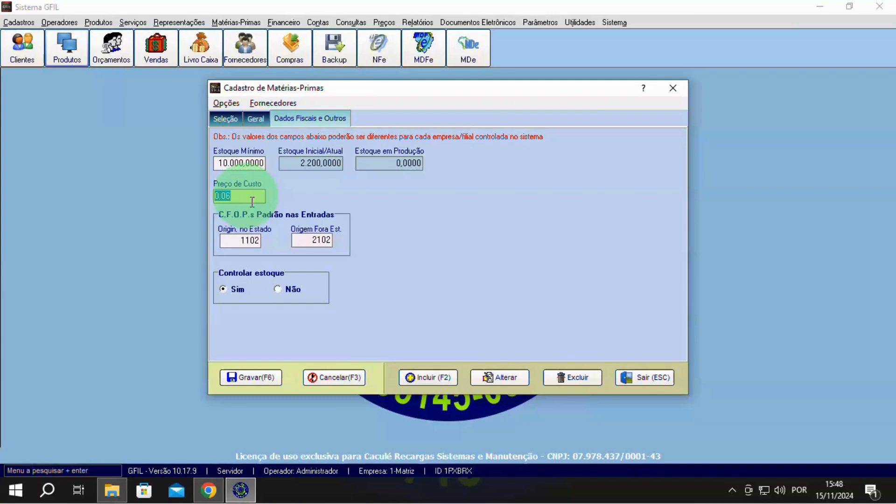
{"action": "type", "text": "0,05"}
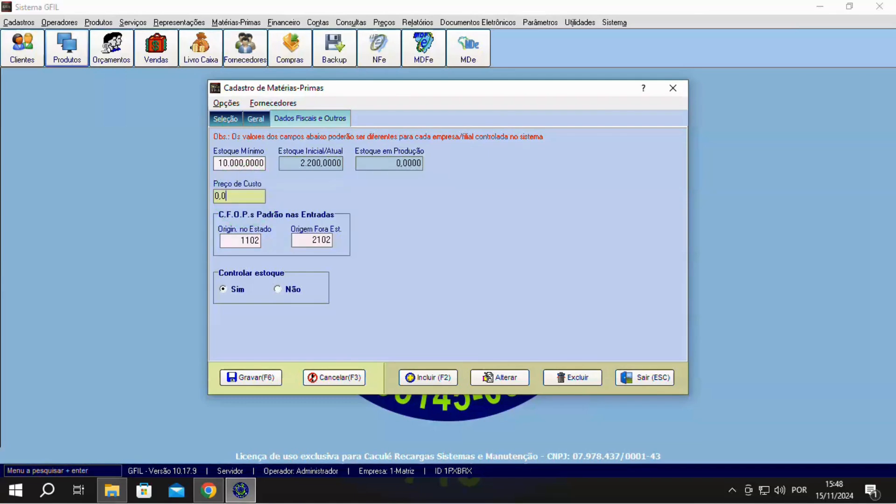
{"action": "left_click", "coordinate": [229, 377]}
{"action": "left_click", "coordinate": [380, 269]}
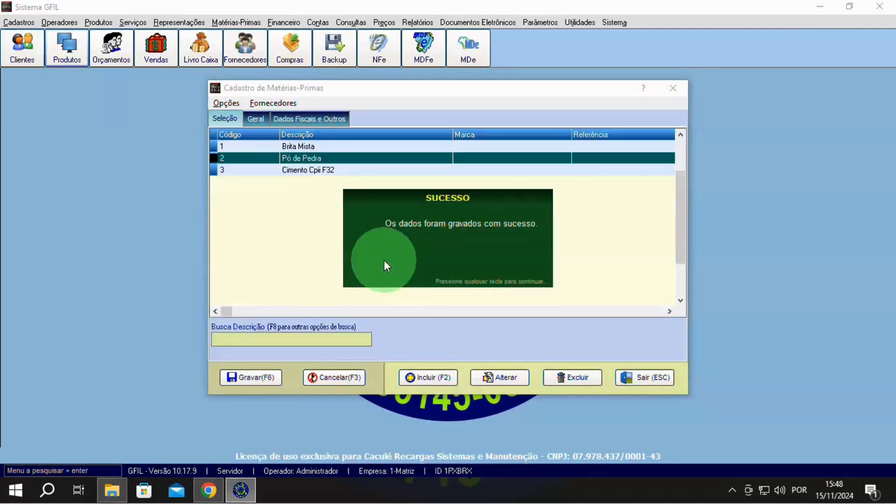
{"action": "left_click", "coordinate": [384, 259]}
{"action": "left_click", "coordinate": [639, 376]}
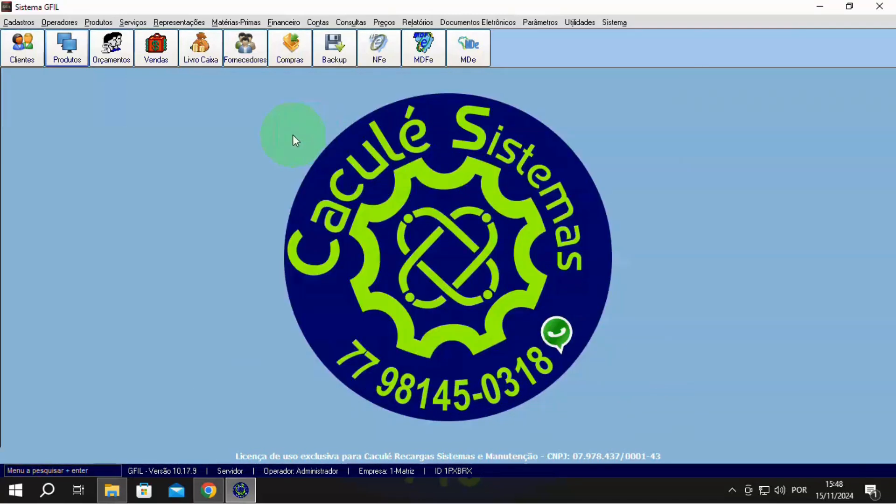
Open a new production order and load the saved composition CONCRETO 15MPA 2 M3 into it
{"action": "left_click", "coordinate": [235, 21]}
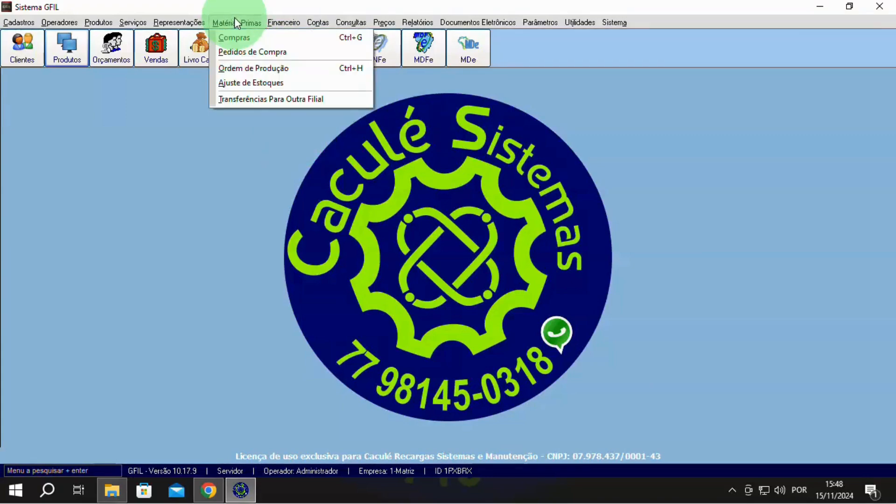
{"action": "left_click", "coordinate": [226, 68]}
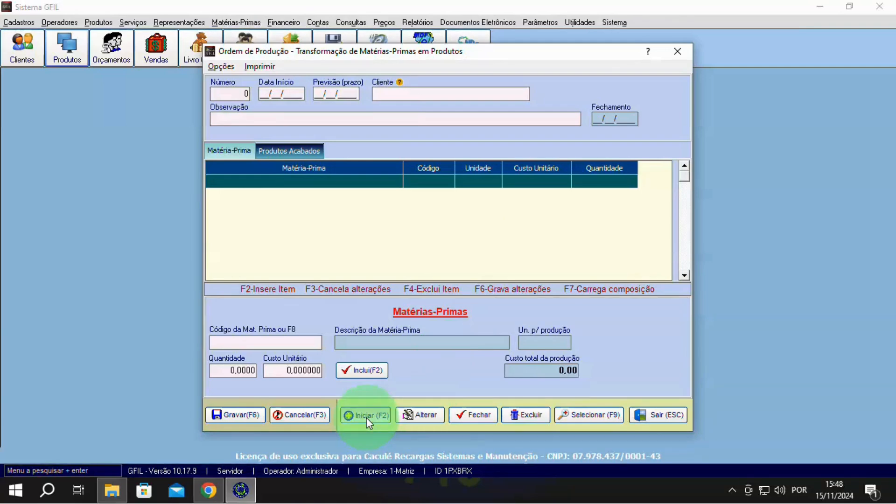
{"action": "left_click", "coordinate": [366, 417]}
{"action": "left_click", "coordinate": [366, 354]}
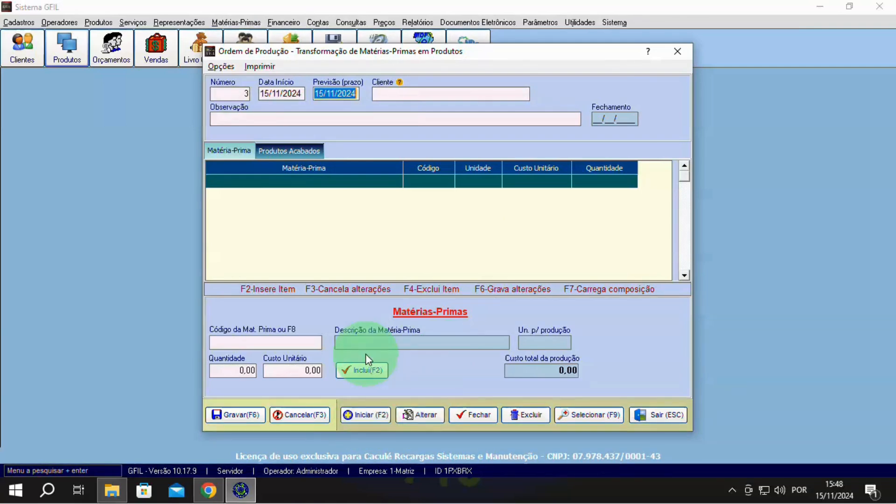
{"action": "key", "text": "F7"}
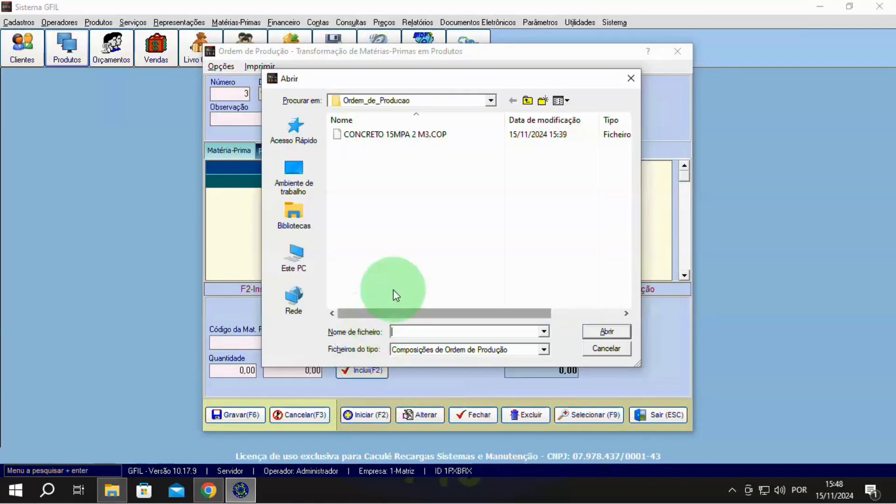
{"action": "left_click", "coordinate": [357, 134]}
{"action": "left_click", "coordinate": [597, 332]}
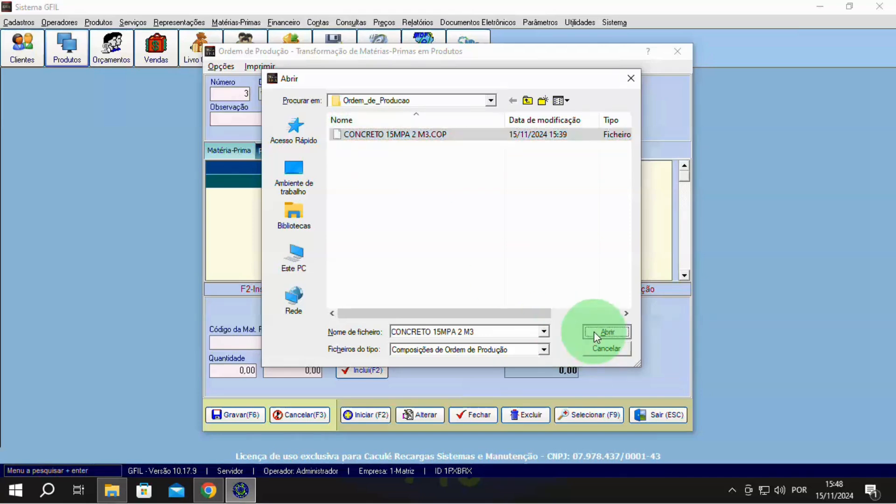
Check the unit cost of Pó de Pedra and the total production cost, and cancel the new order and exit the form
{"action": "left_click", "coordinate": [344, 210]}
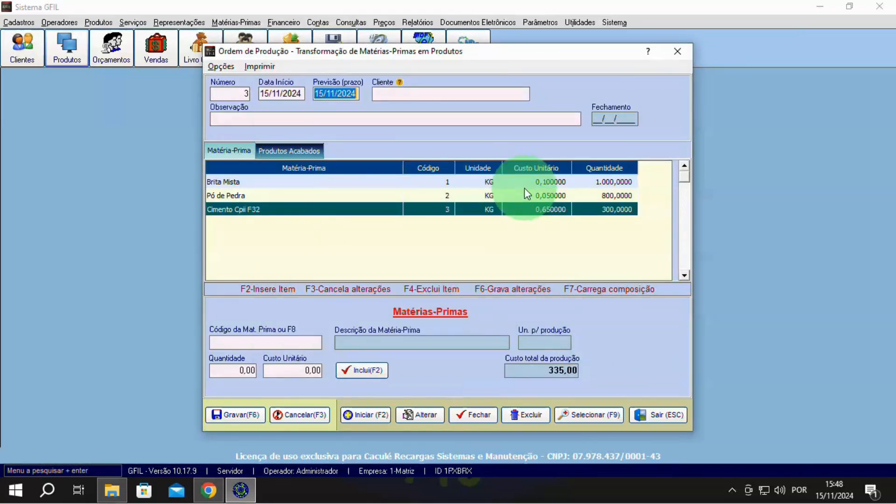
{"action": "left_click", "coordinate": [548, 195]}
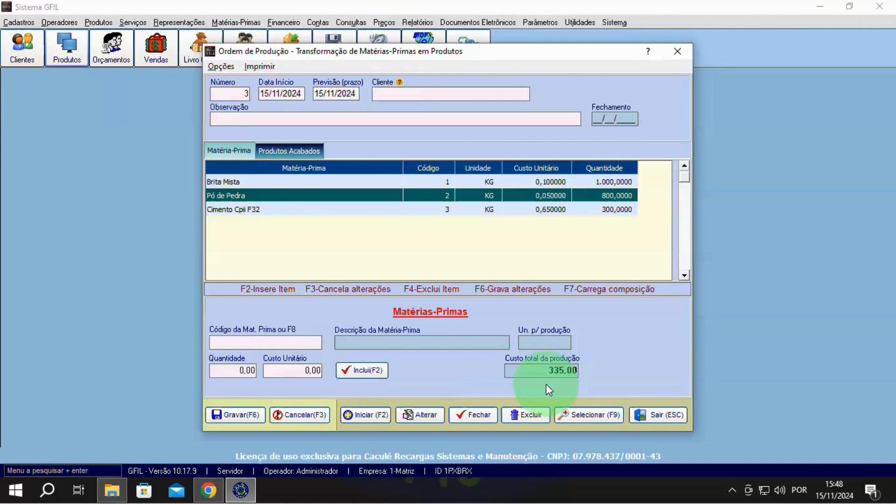
{"action": "double_click", "coordinate": [565, 370]}
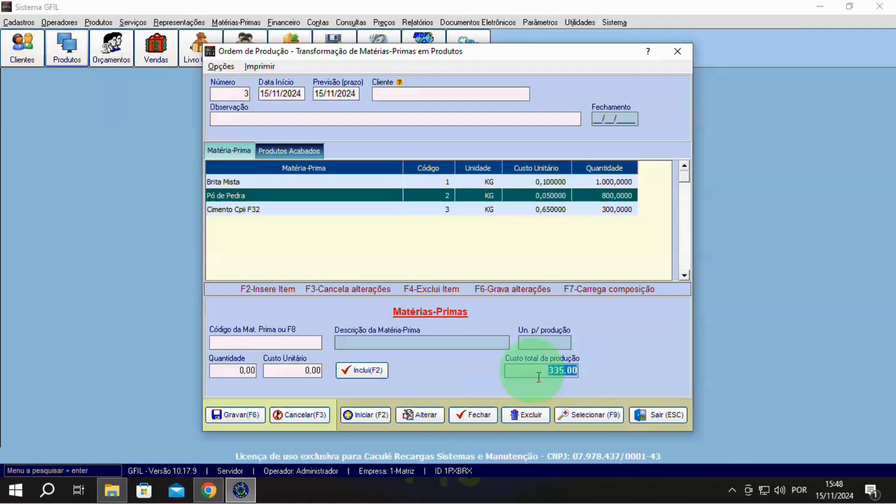
{"action": "left_click_drag", "start_coordinate": [537, 373], "coordinate": [601, 378]}
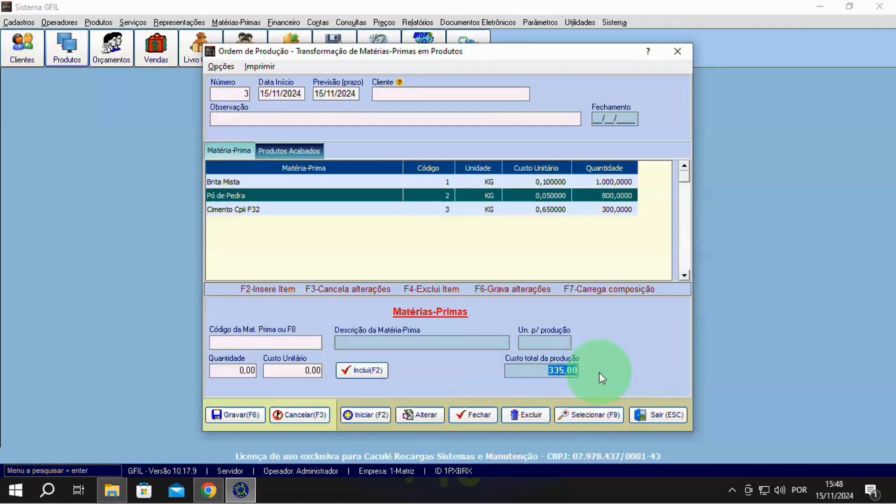
{"action": "left_click", "coordinate": [579, 377]}
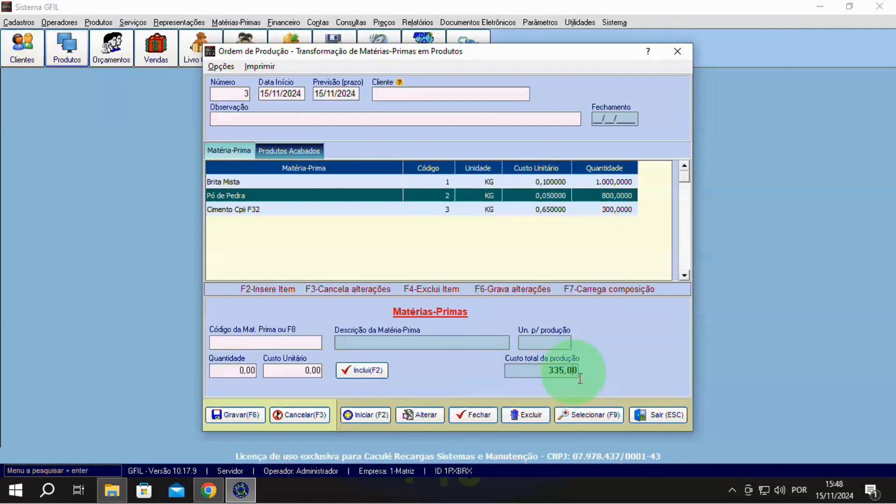
{"action": "double_click", "coordinate": [534, 377]}
{"action": "left_click", "coordinate": [530, 376]}
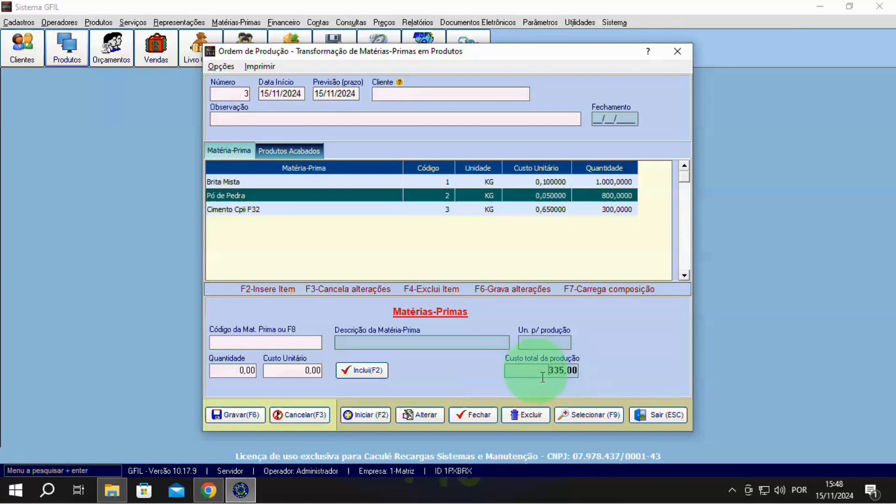
{"action": "left_click_drag", "start_coordinate": [527, 375], "coordinate": [594, 379]}
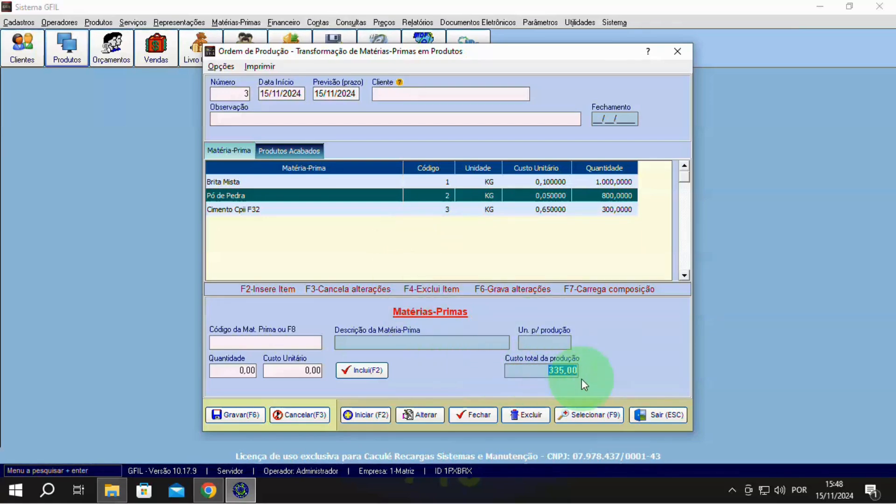
{"action": "left_click", "coordinate": [312, 415]}
{"action": "left_click", "coordinate": [397, 272]}
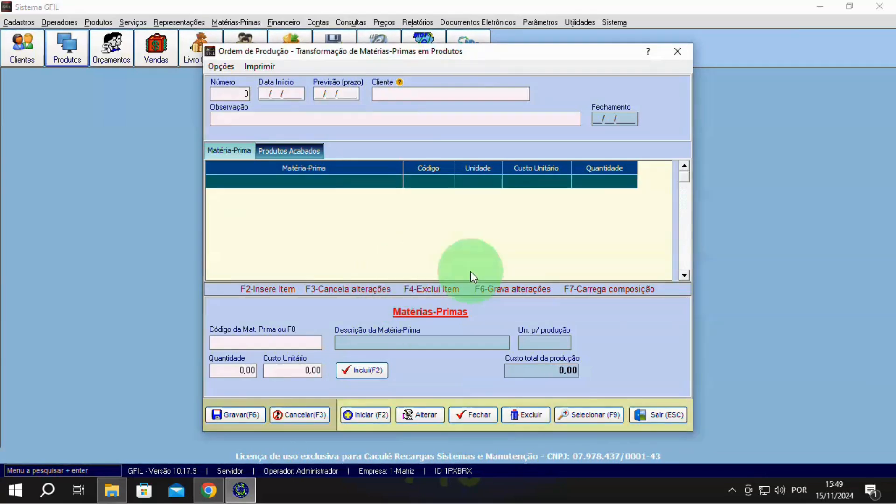
{"action": "key", "text": "Escape"}
Set the cost price of raw material Pó de Pedra to 0,07, confirm saving its record and exit the register
{"action": "left_click", "coordinate": [31, 26]}
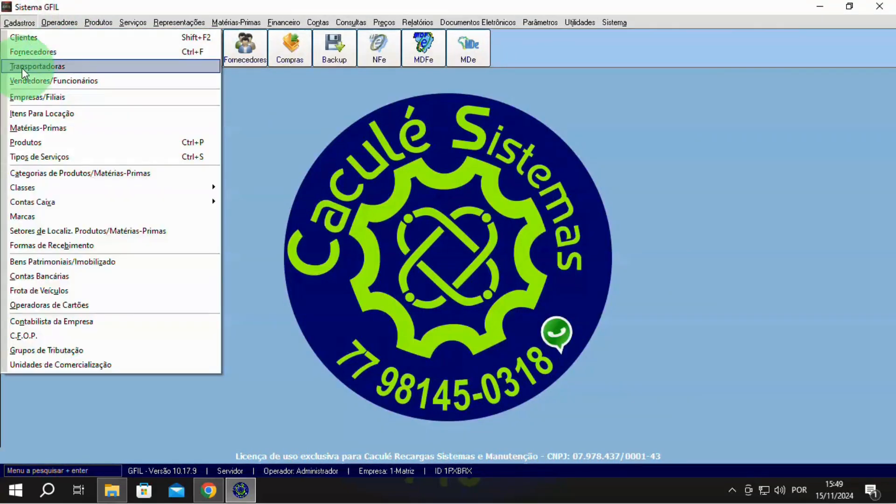
{"action": "left_click", "coordinate": [36, 125]}
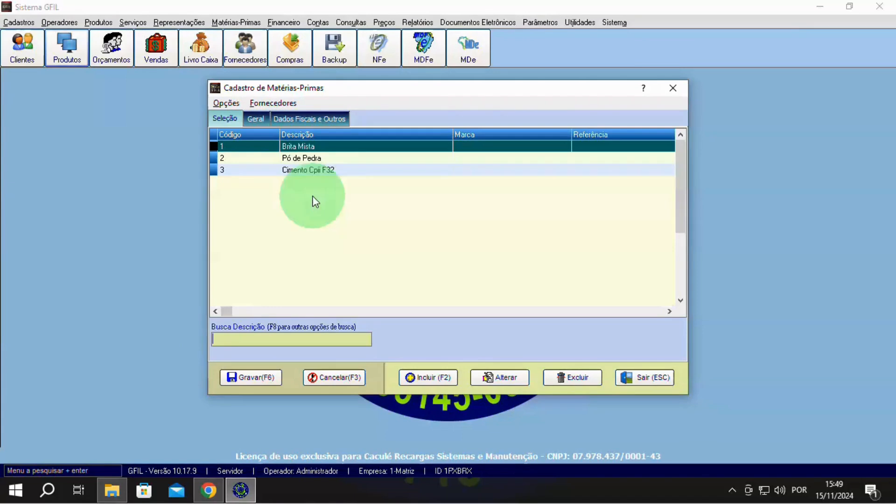
{"action": "double_click", "coordinate": [298, 160]}
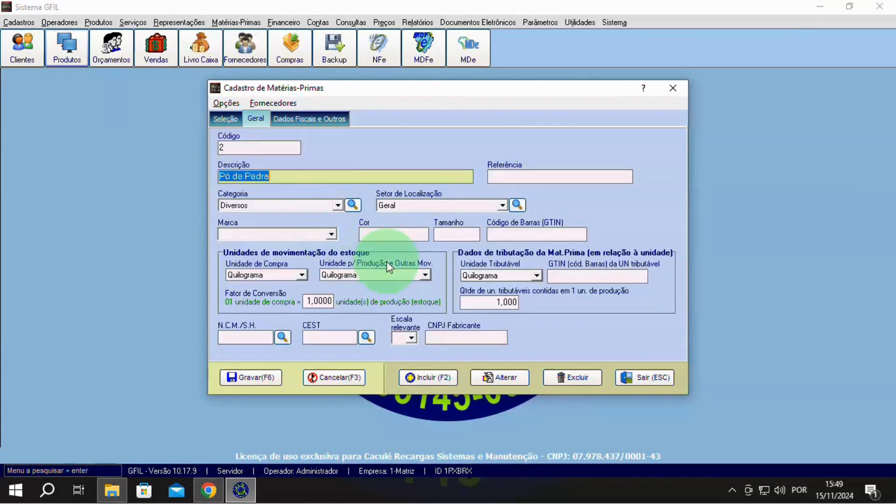
{"action": "left_click", "coordinate": [289, 118]}
{"action": "left_click", "coordinate": [238, 196]}
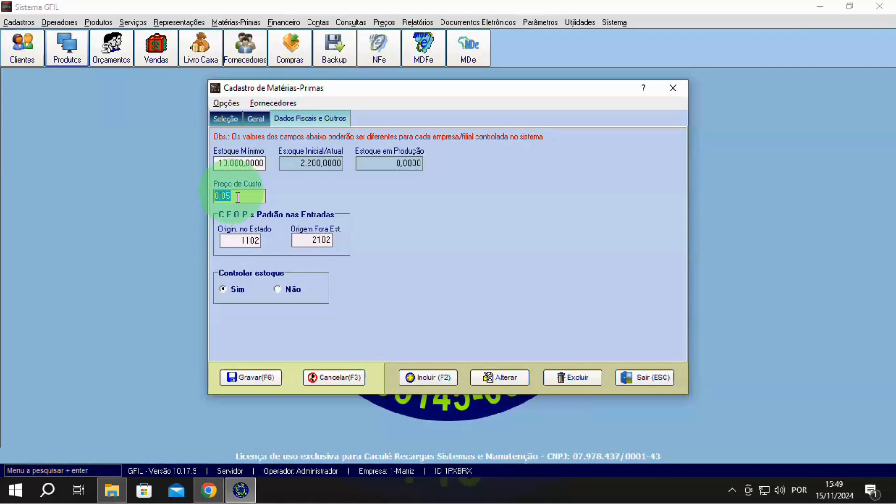
{"action": "type", "text": "03"}
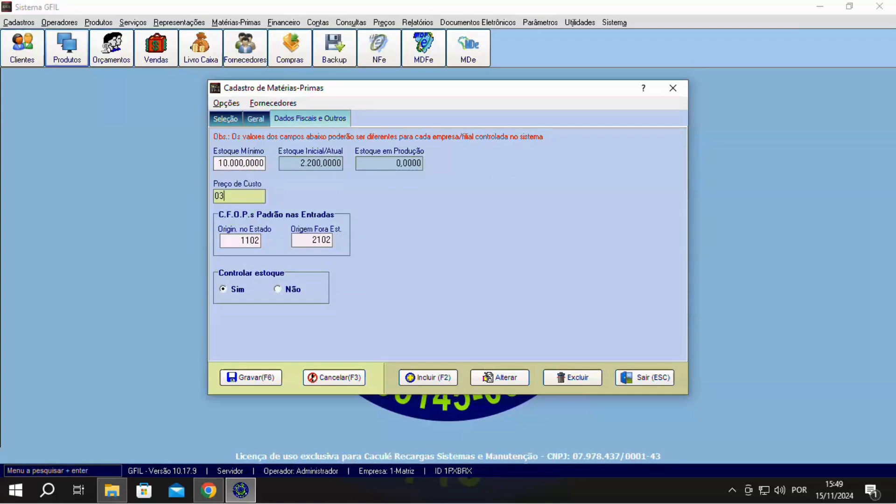
{"action": "key", "text": "BackSpace"}
{"action": "type", "text": ",07"}
{"action": "left_click", "coordinate": [247, 380]}
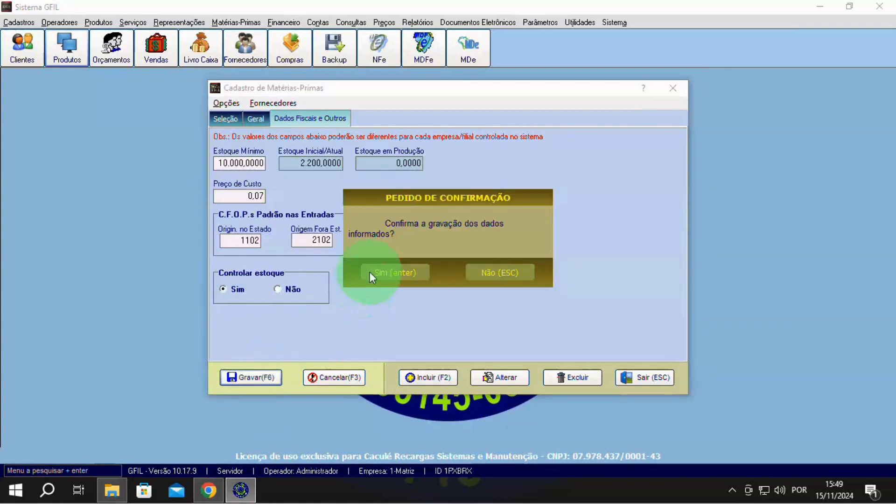
{"action": "left_click", "coordinate": [396, 273]}
{"action": "key", "text": "Escape"}
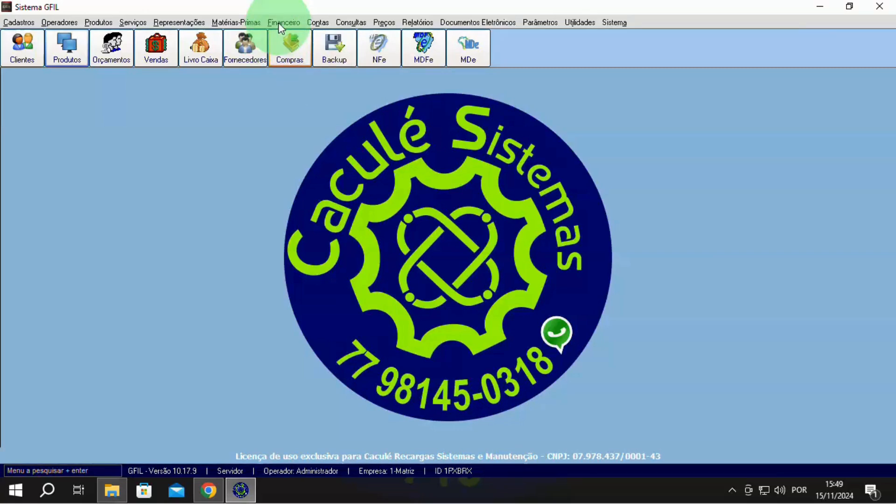
{"action": "left_click", "coordinate": [237, 21]}
{"action": "left_click", "coordinate": [252, 68]}
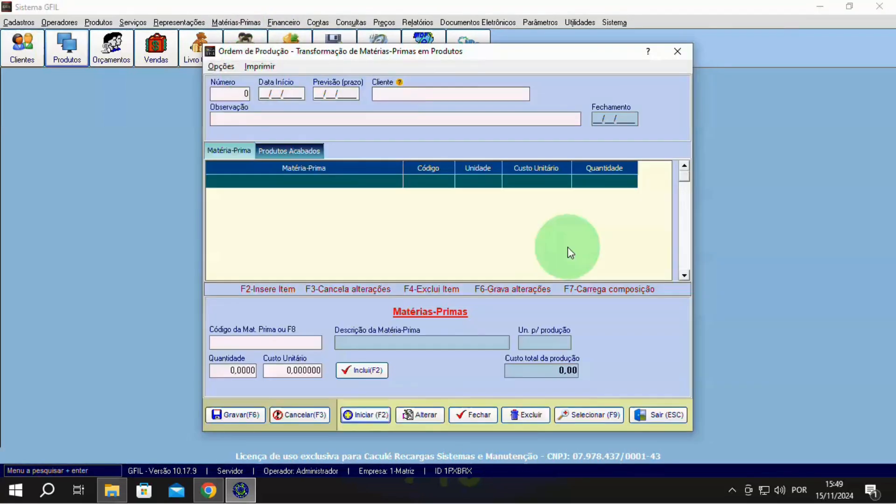
{"action": "key", "text": "Escape"}
{"action": "right_click", "coordinate": [60, 103]}
{"action": "left_click", "coordinate": [139, 187]}
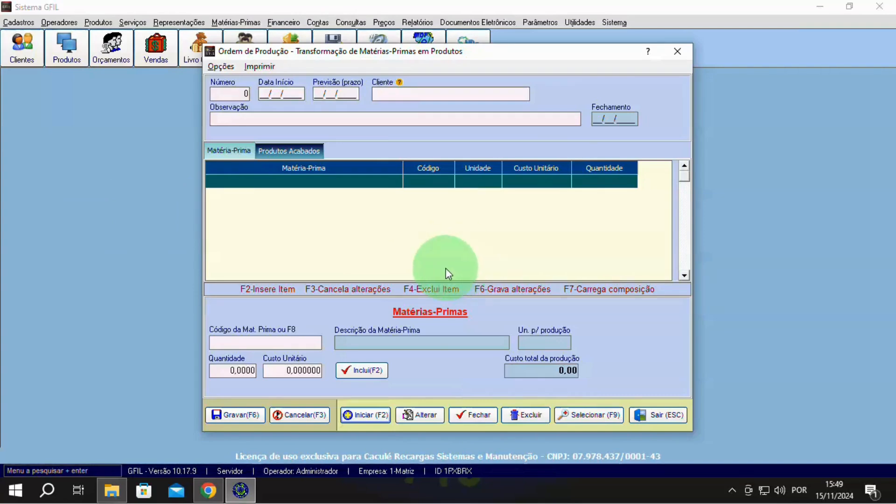
{"action": "key", "text": "Escape"}
Start a new production order from the Ordem Produção form and load the composition CONCRETO 15MPA 2 M3
{"action": "right_click", "coordinate": [118, 182]}
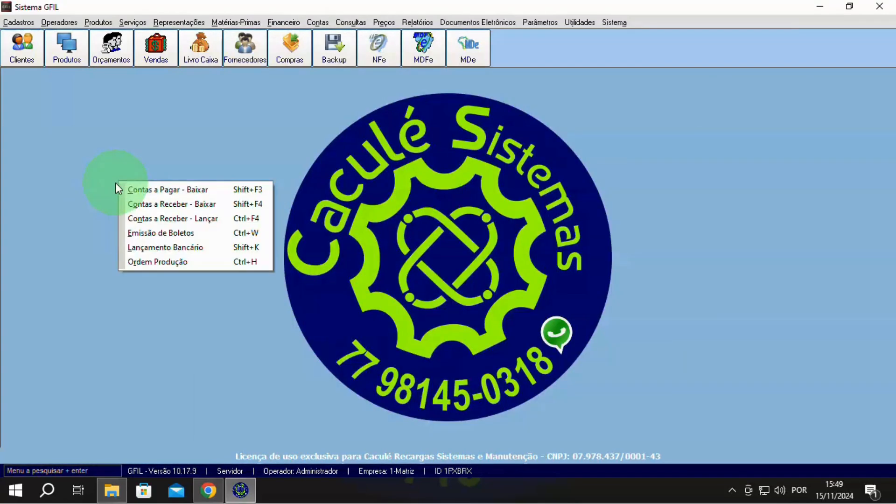
{"action": "left_click", "coordinate": [254, 263]}
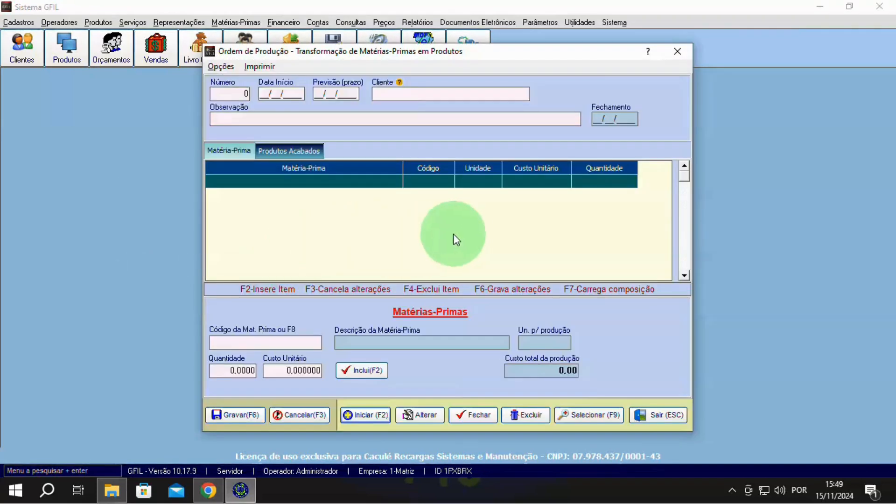
{"action": "left_click", "coordinate": [362, 418]}
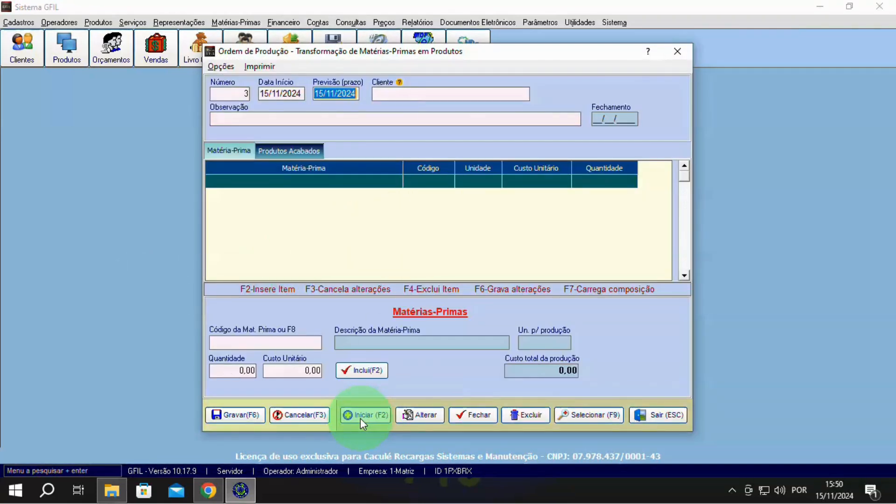
{"action": "key", "text": "F7"}
{"action": "left_click", "coordinate": [399, 135]}
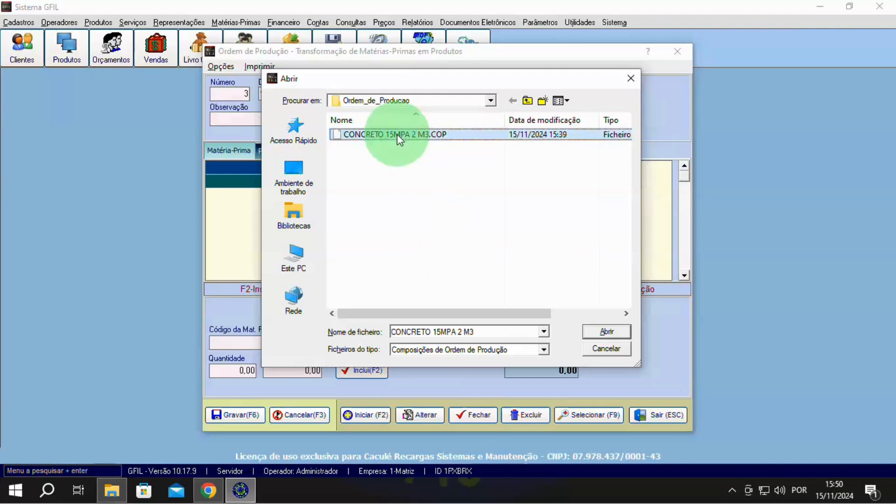
{"action": "left_click", "coordinate": [604, 332]}
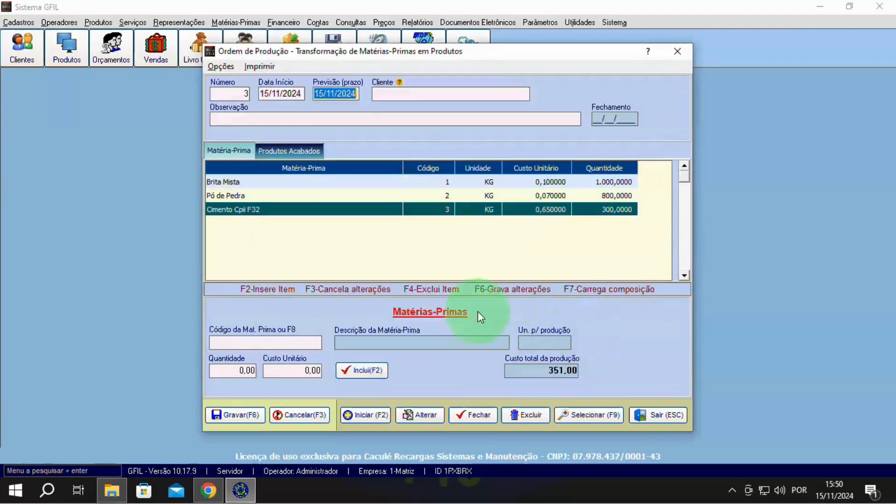
Check the Pó de Pedra unit cost and the total production cost, and save the new production order
{"action": "left_click", "coordinate": [541, 195]}
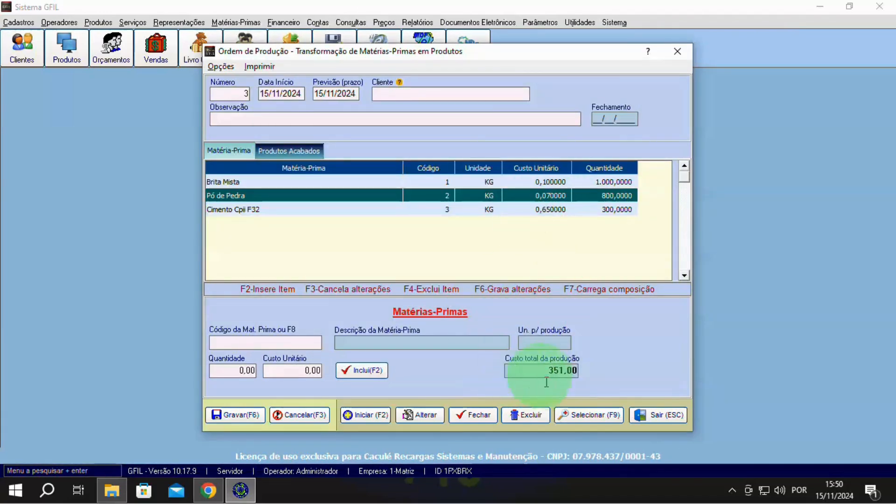
{"action": "left_click_drag", "start_coordinate": [546, 377], "coordinate": [612, 376]}
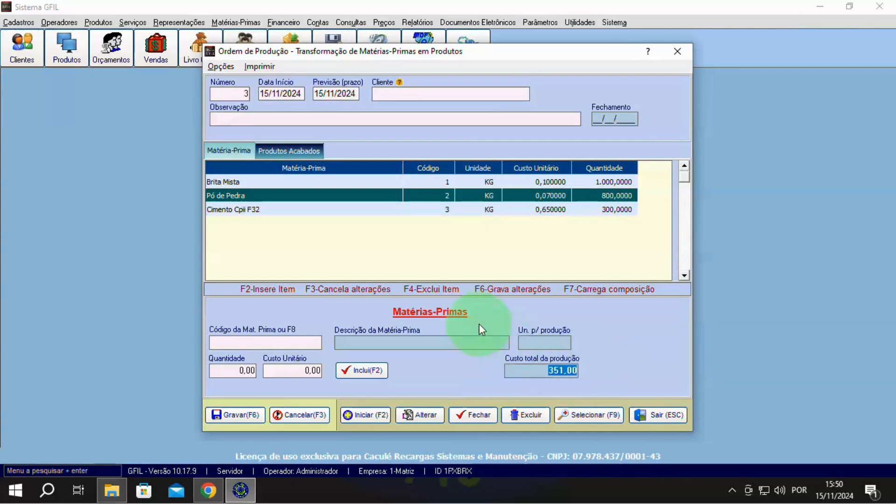
{"action": "left_click", "coordinate": [241, 413]}
{"action": "left_click", "coordinate": [381, 273]}
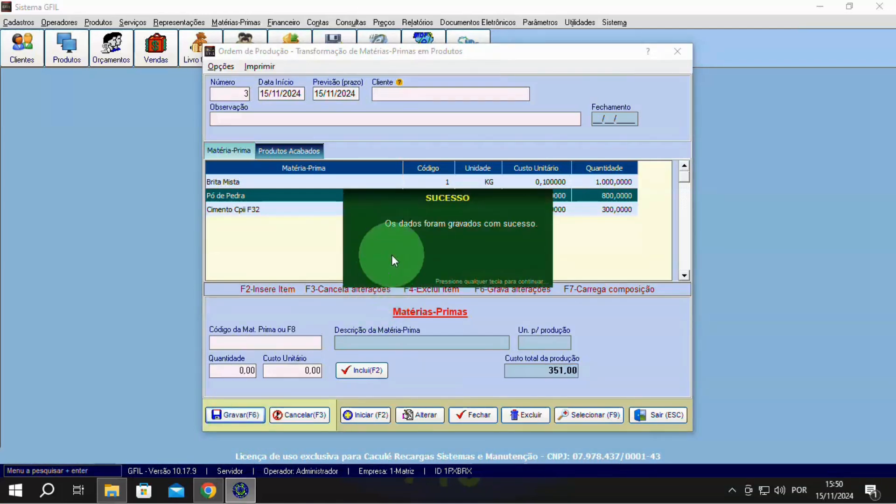
{"action": "left_click", "coordinate": [399, 238]}
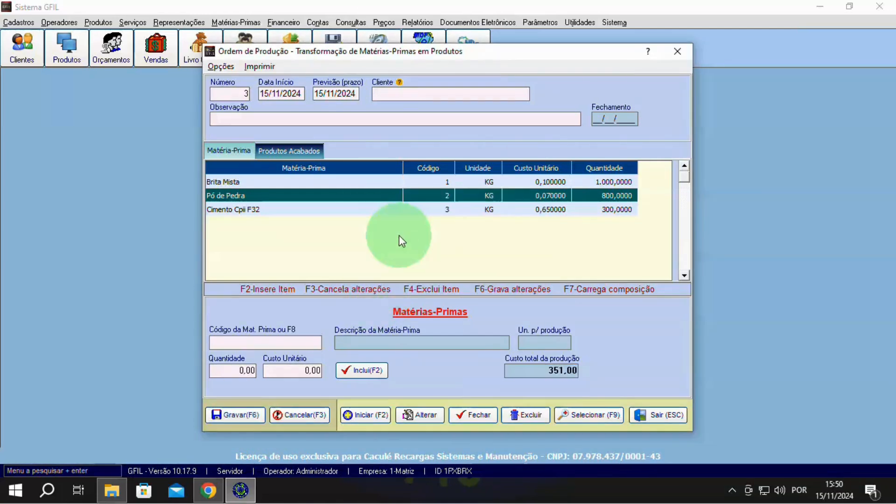
Close the saved production order with closing date 15/11/2024, confirm the closure and exit the form
{"action": "left_click", "coordinate": [462, 415]}
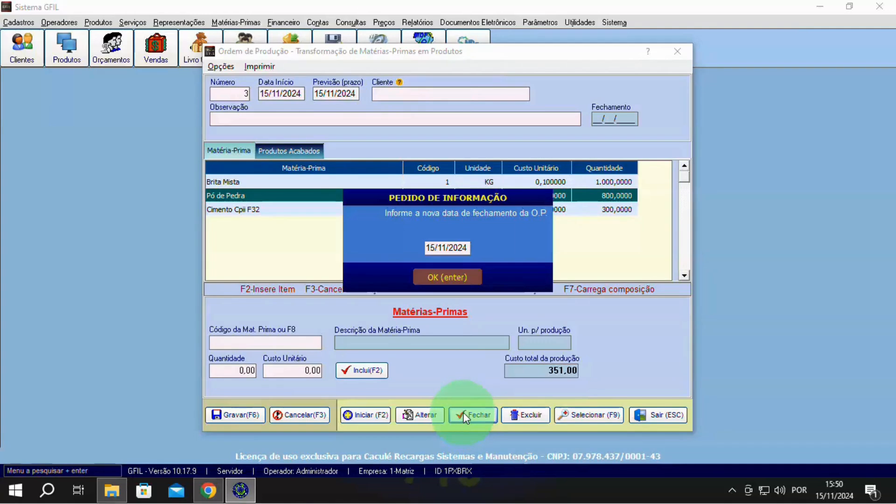
{"action": "left_click", "coordinate": [452, 277]}
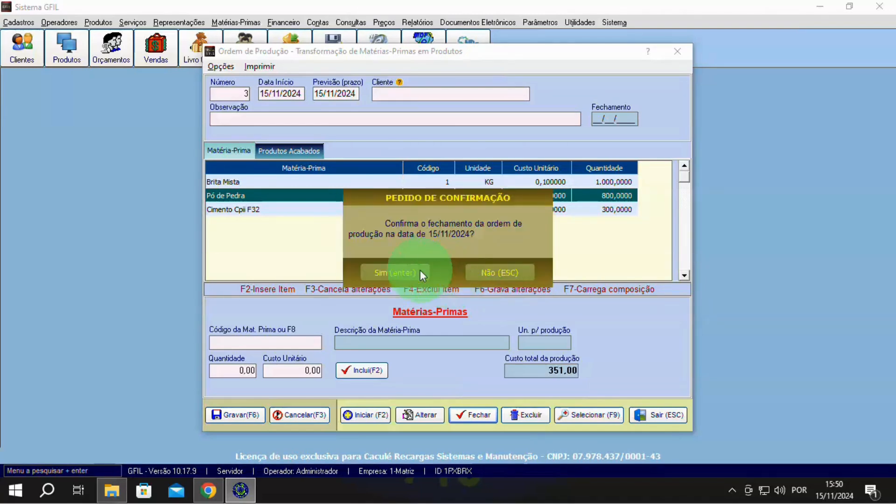
{"action": "left_click", "coordinate": [420, 270]}
{"action": "left_click", "coordinate": [406, 266]}
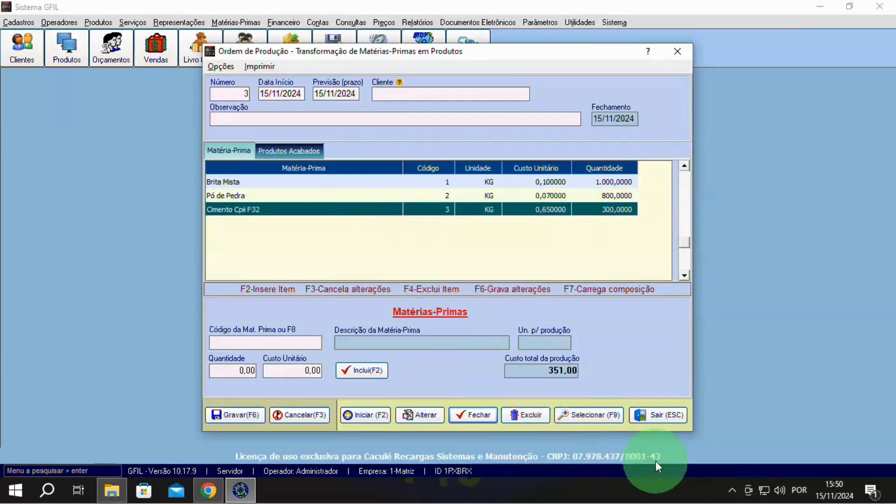
{"action": "left_click", "coordinate": [649, 414]}
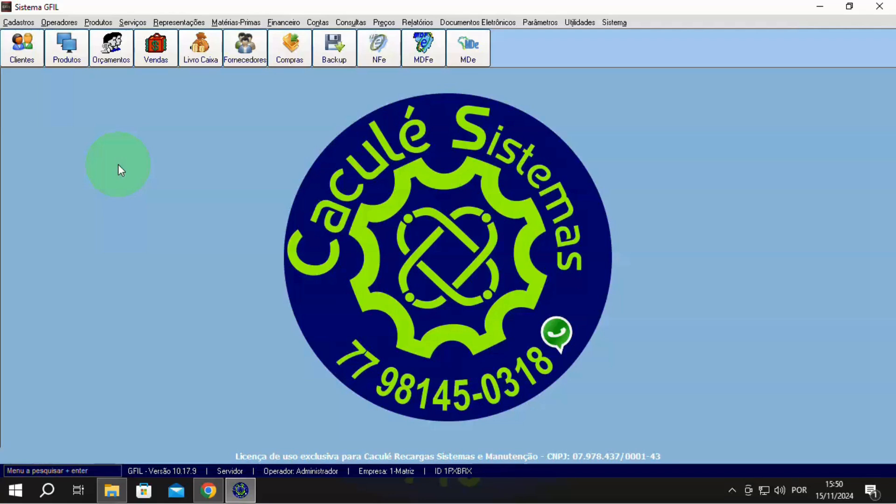
Search the products by description starting with C, check the price and stock of Concreto Usinado Fck 15mpa, and close the search
{"action": "key", "text": "F2"}
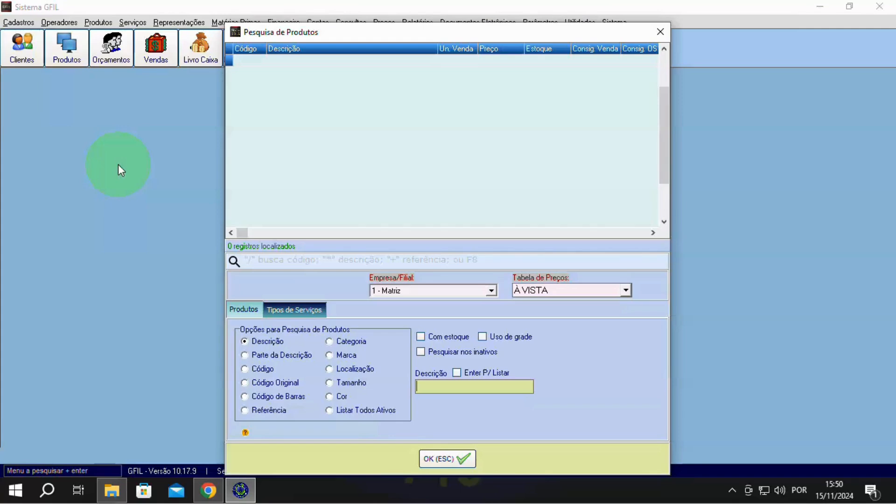
{"action": "type", "text": "C"}
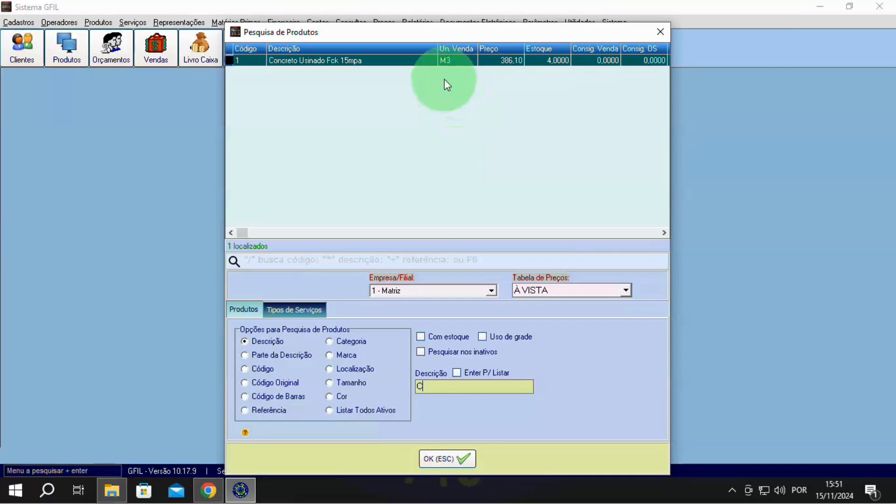
{"action": "left_click", "coordinate": [450, 62]}
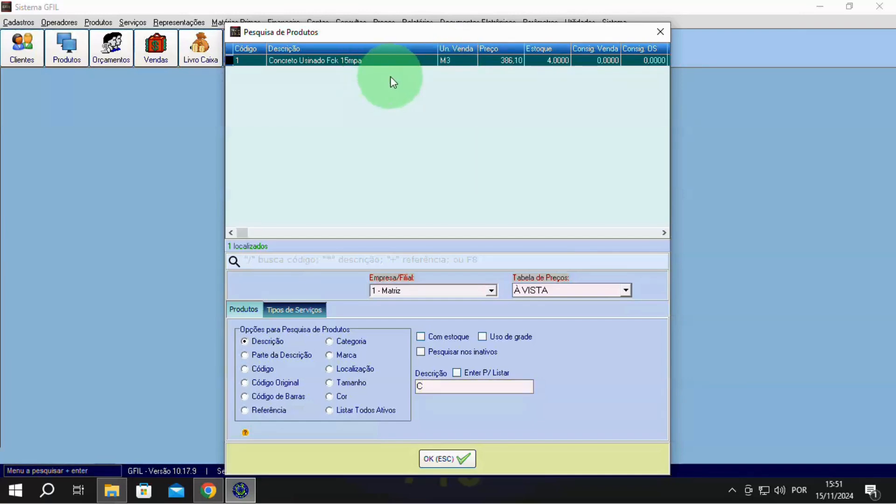
{"action": "key", "text": "F12"}
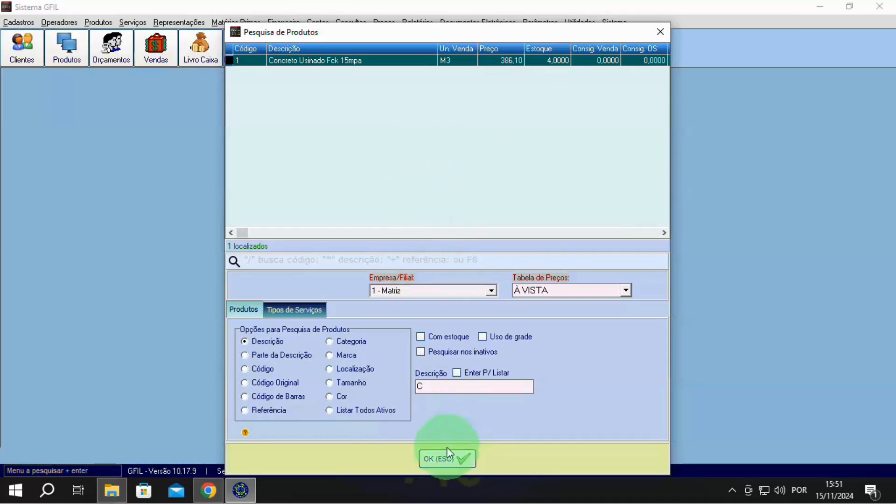
{"action": "left_click", "coordinate": [441, 458]}
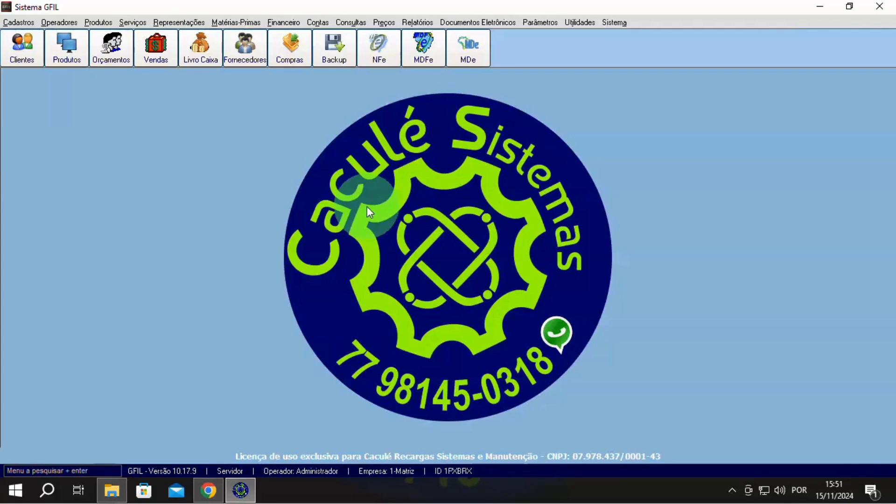
Start a new product sale from the Venda de Produtos form and assign it to Cliente Balcão
{"action": "left_click", "coordinate": [158, 55]}
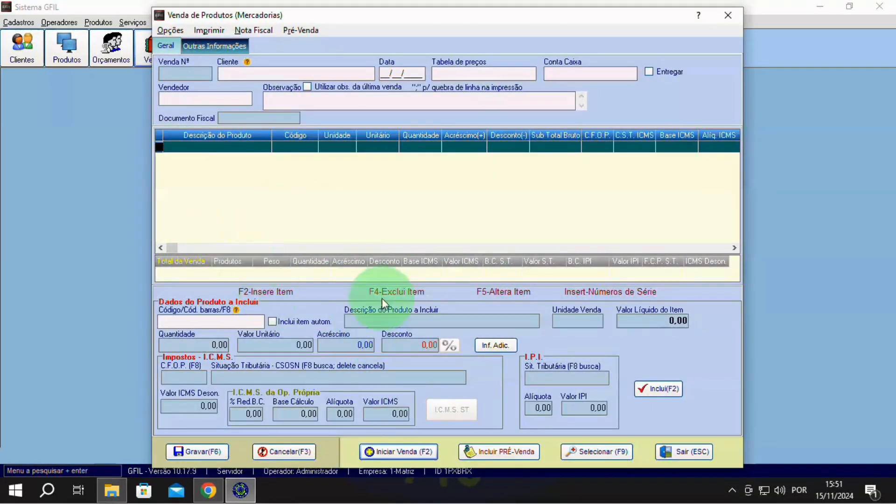
{"action": "left_click", "coordinate": [253, 30]}
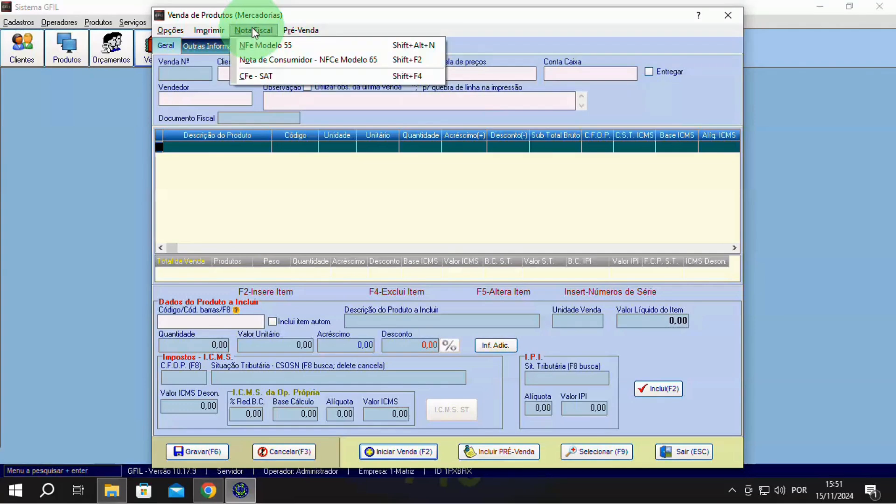
{"action": "mouse_move", "coordinate": [207, 28]}
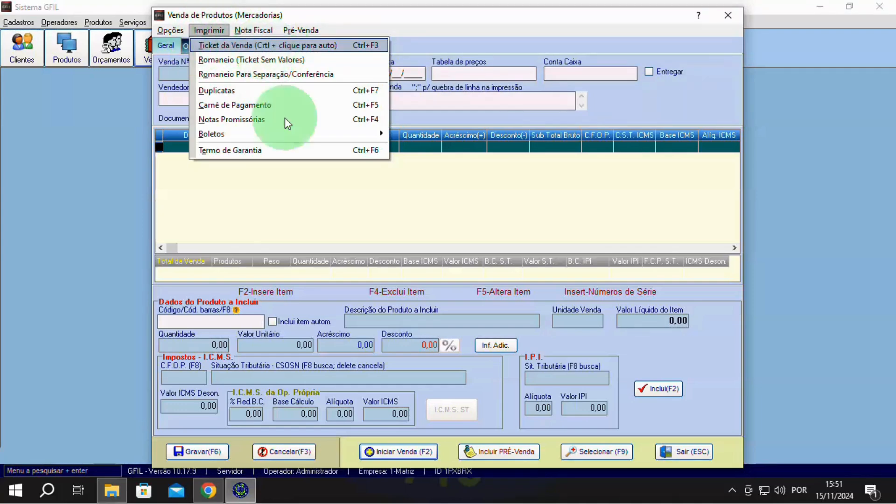
{"action": "left_click", "coordinate": [388, 453]}
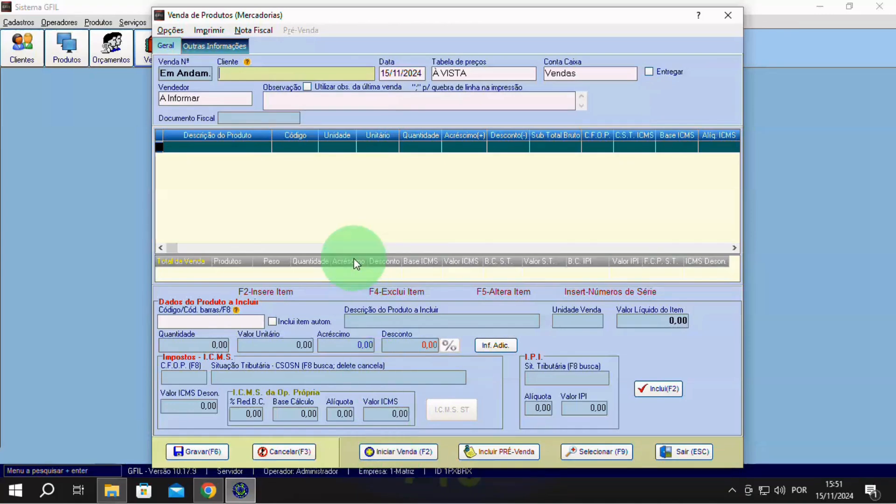
{"action": "key", "text": "Return"}
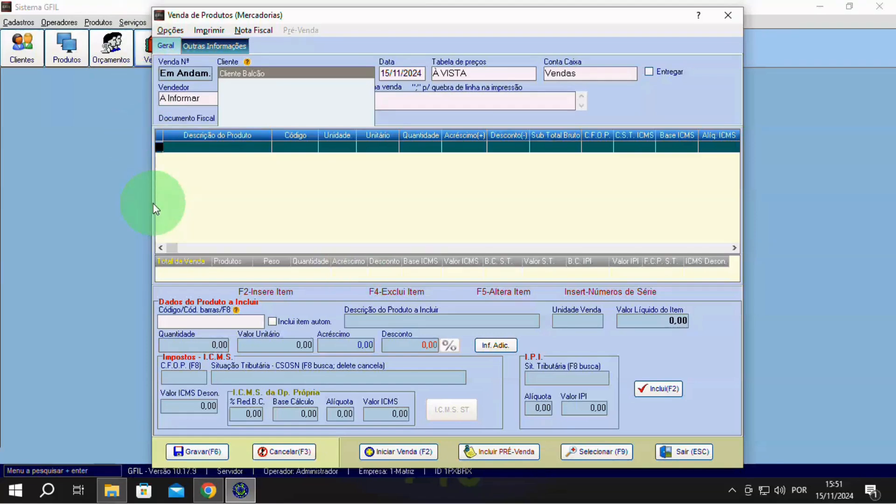
{"action": "key", "text": "Return"}
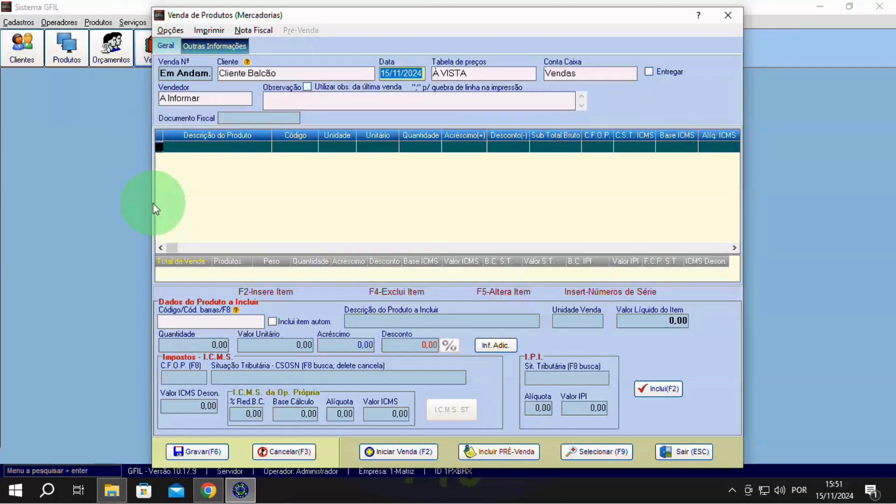
Add product code 1 to the sale with quantity 2 and record the sale to reach its payment form
{"action": "left_click", "coordinate": [212, 322]}
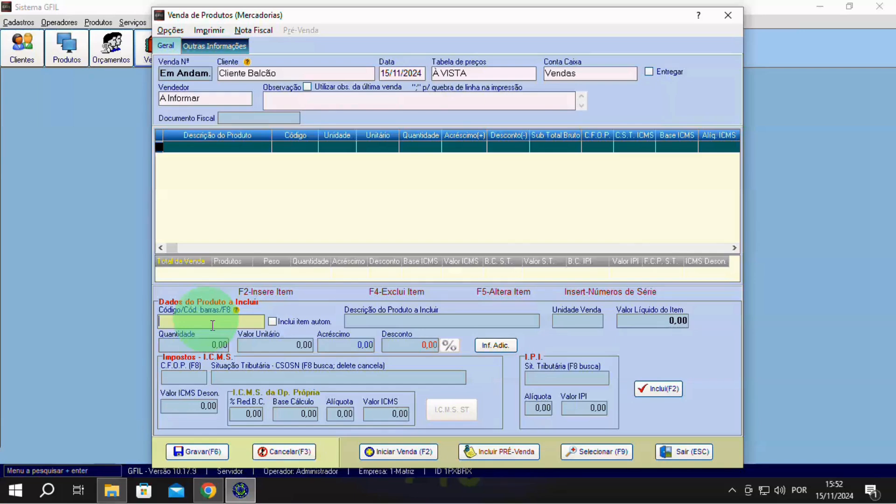
{"action": "type", "text": "1"}
{"action": "key", "text": "Return"}
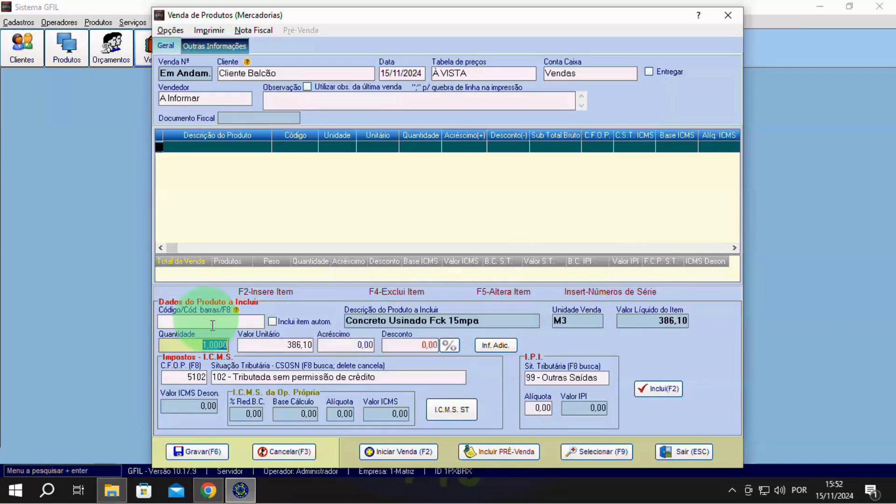
{"action": "type", "text": "2"}
{"action": "key", "text": "Return"}
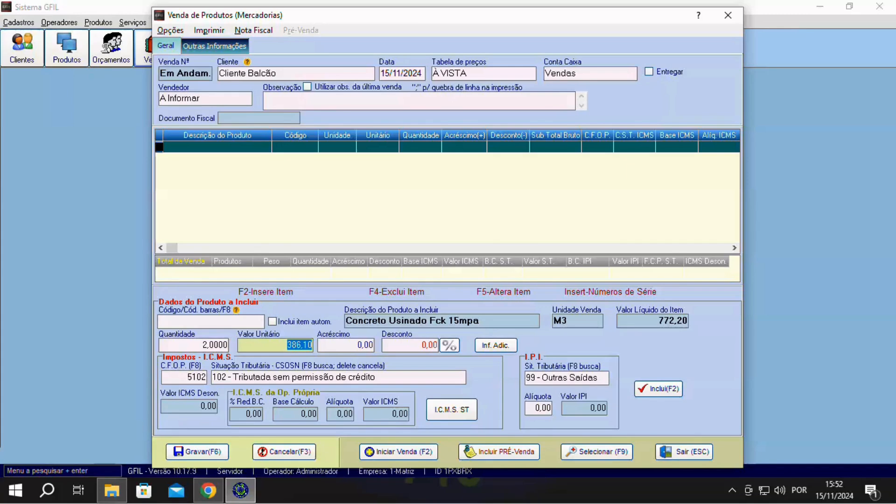
{"action": "left_click", "coordinate": [656, 392]}
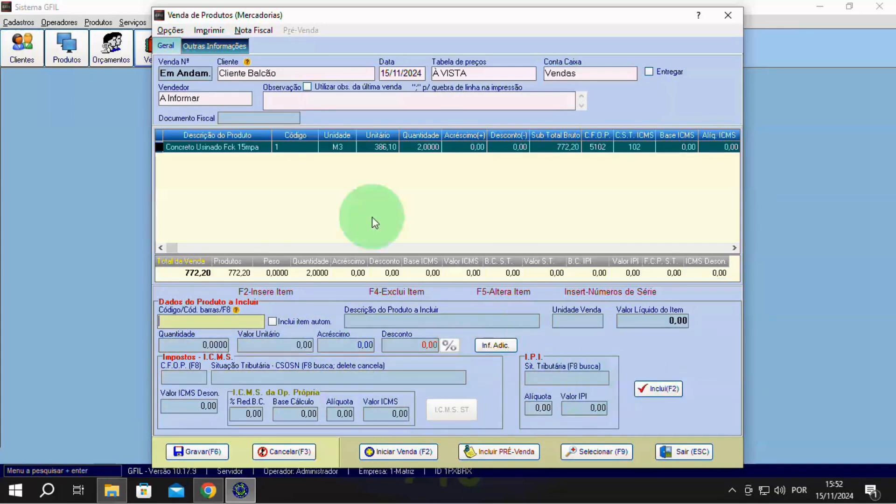
{"action": "left_click", "coordinate": [200, 451]}
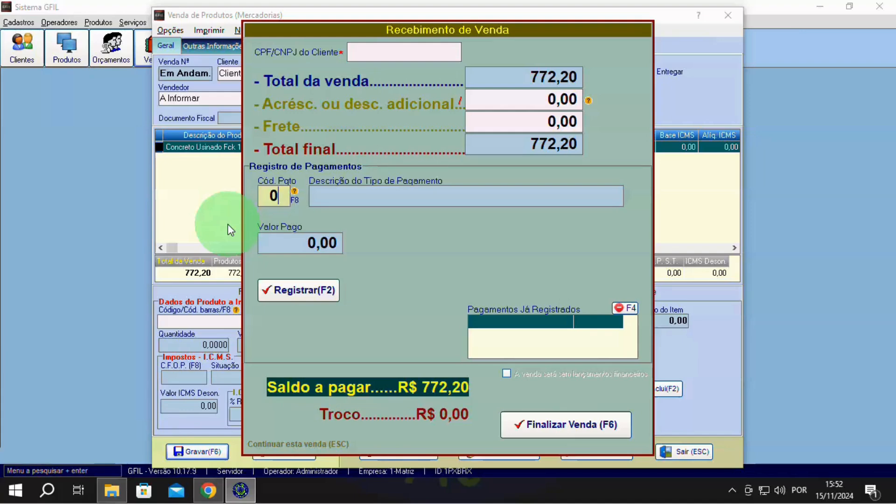
Try to register the sale payment as Boleto bancário in 2 installments, and try payment type Cartão débito instead
{"action": "left_click", "coordinate": [295, 192]}
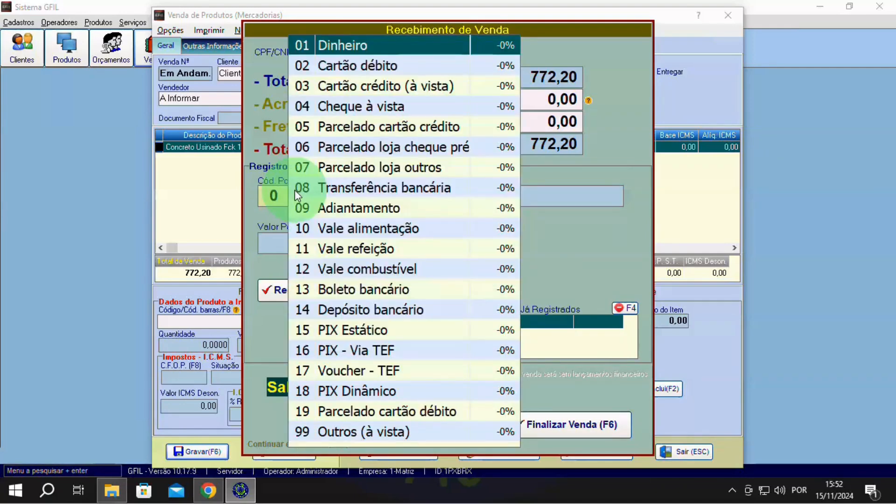
{"action": "left_click", "coordinate": [365, 287]}
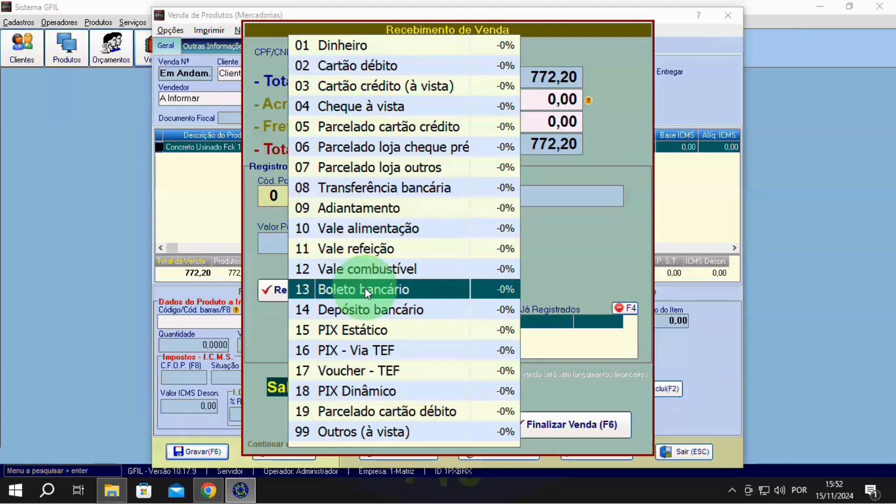
{"action": "left_click", "coordinate": [325, 287]}
{"action": "left_click", "coordinate": [381, 244]}
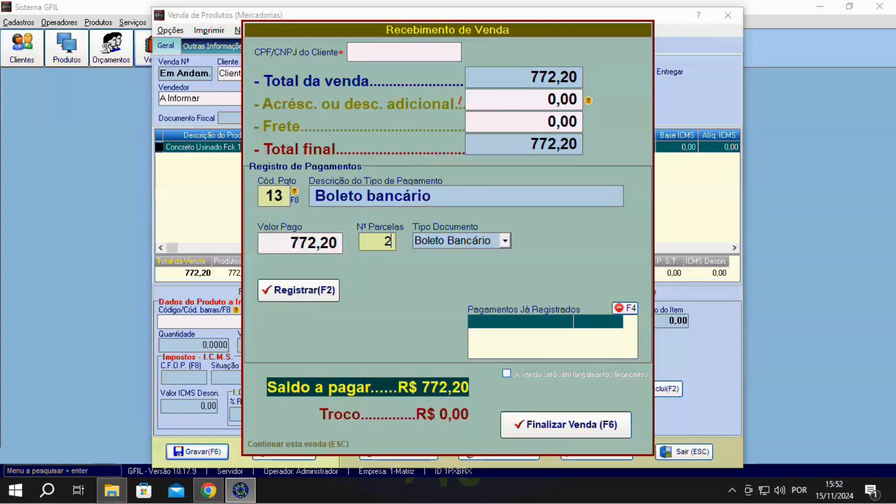
{"action": "left_click", "coordinate": [313, 292]}
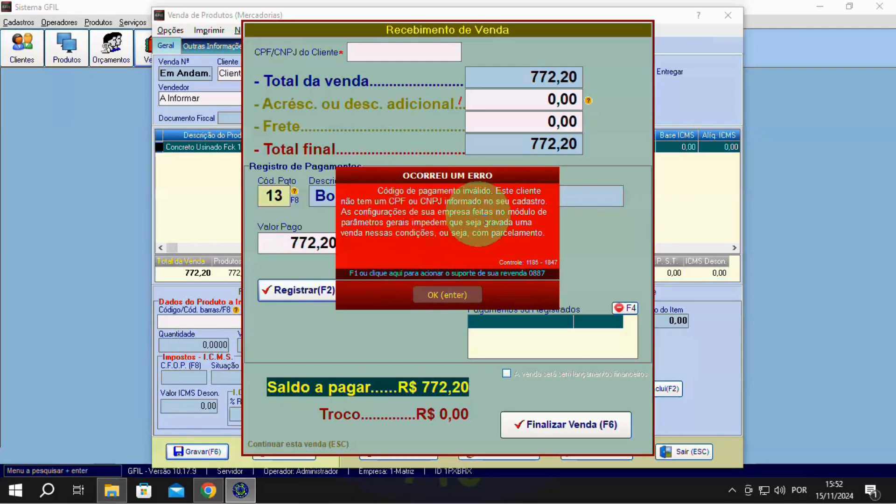
{"action": "left_click", "coordinate": [446, 294]}
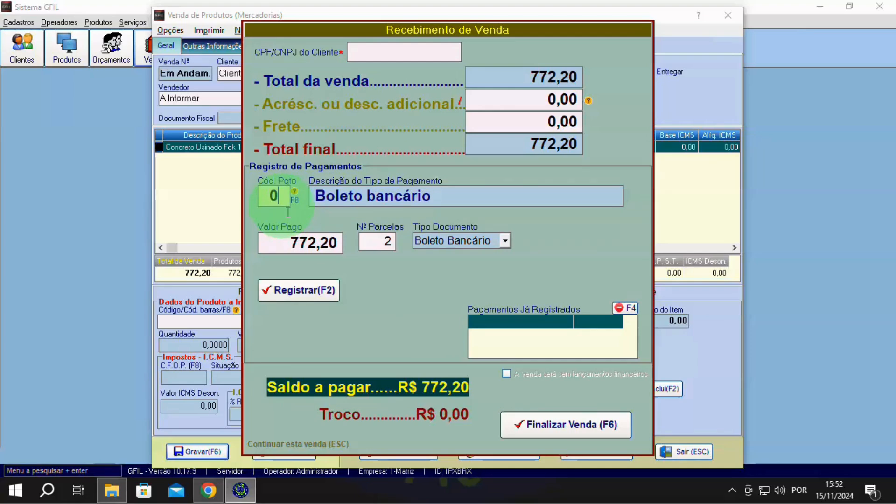
{"action": "type", "text": "2"}
{"action": "key", "text": "Return"}
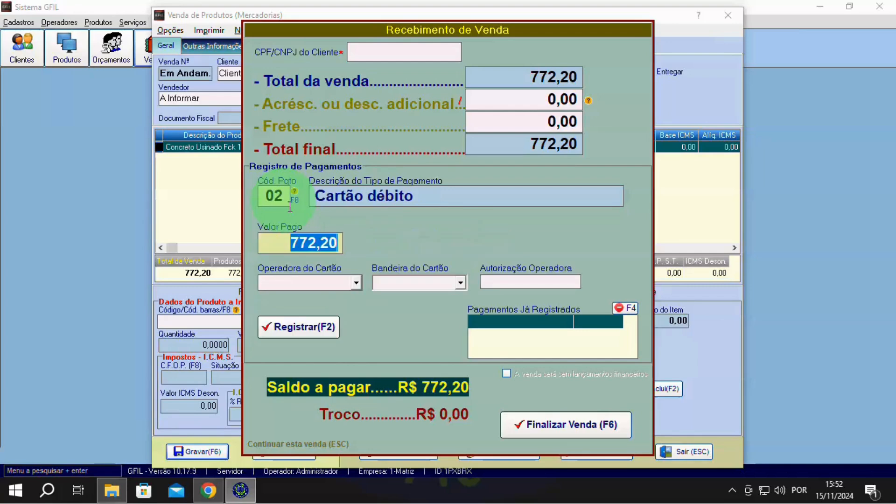
{"action": "key", "text": "shift+Tab"}
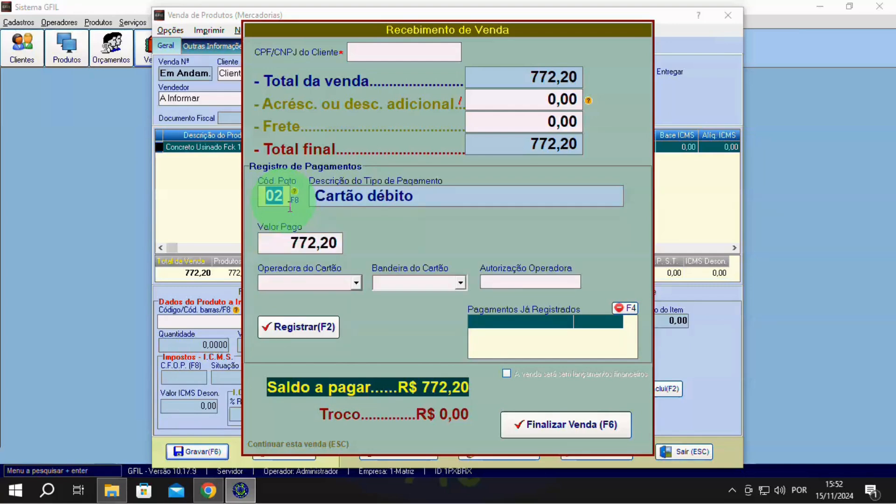
Register the full 772,20 payment as 01 Dinheiro and finalize the sale
{"action": "type", "text": "1"}
{"action": "key", "text": "Return"}
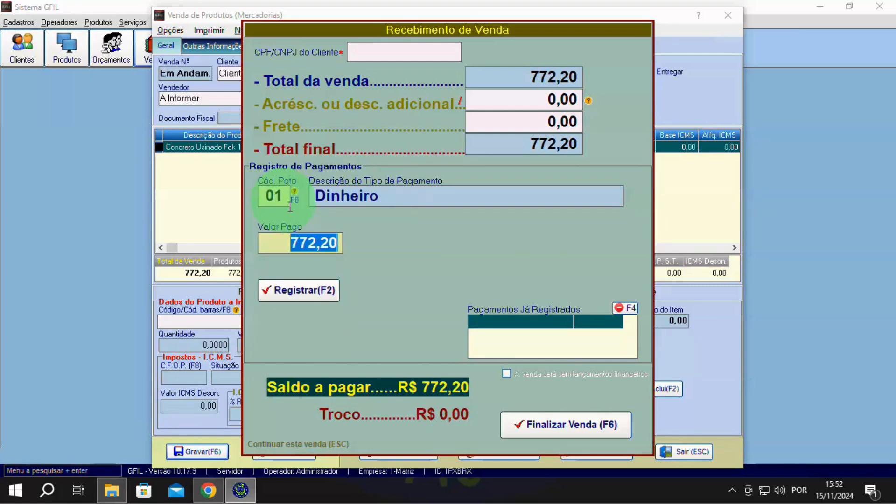
{"action": "left_click", "coordinate": [297, 290]}
{"action": "left_click", "coordinate": [569, 423]}
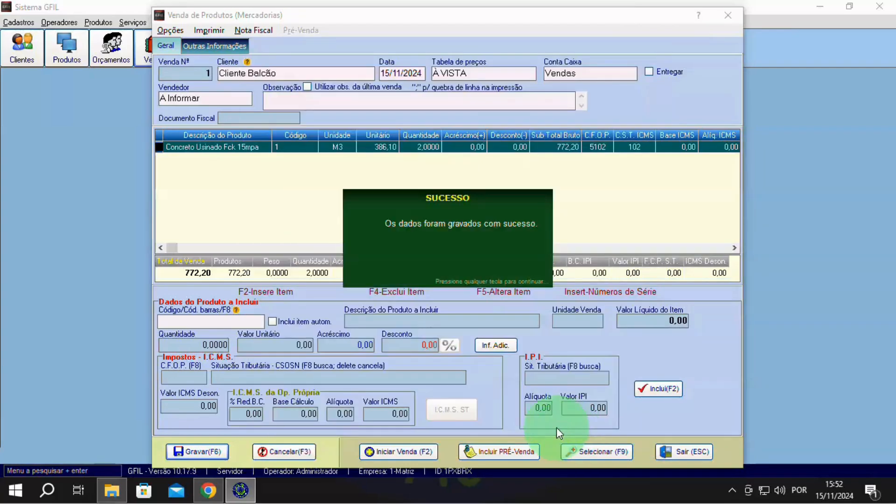
{"action": "left_click", "coordinate": [428, 261]}
{"action": "left_click", "coordinate": [236, 192]}
Preview the sale's Ticket de Venda on screen with Vídeo output and close the preview
{"action": "left_click", "coordinate": [204, 30]}
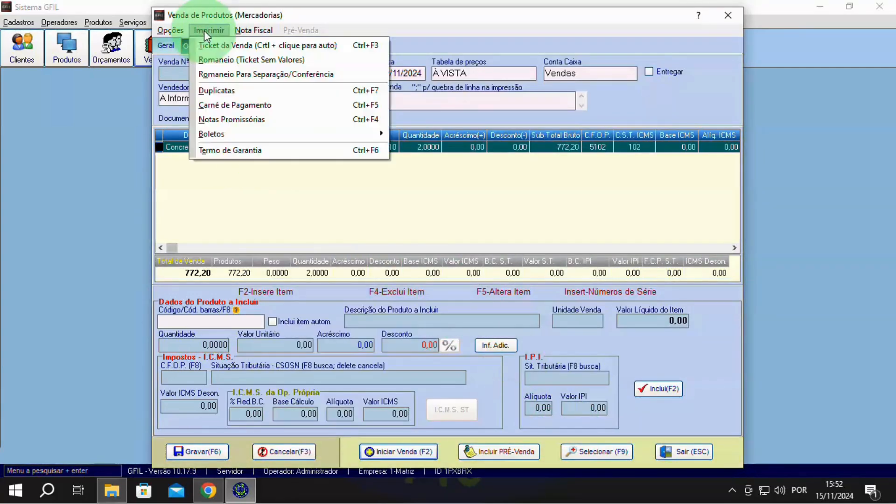
{"action": "left_click", "coordinate": [206, 45]}
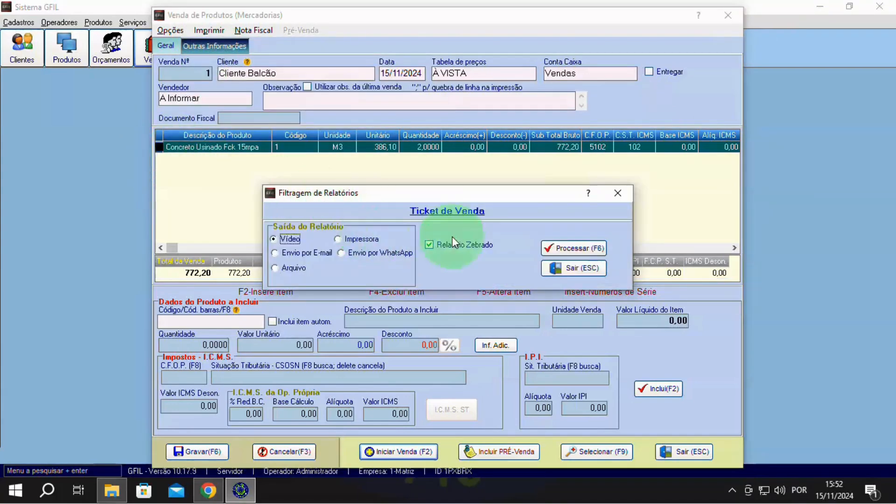
{"action": "left_click", "coordinate": [567, 248]}
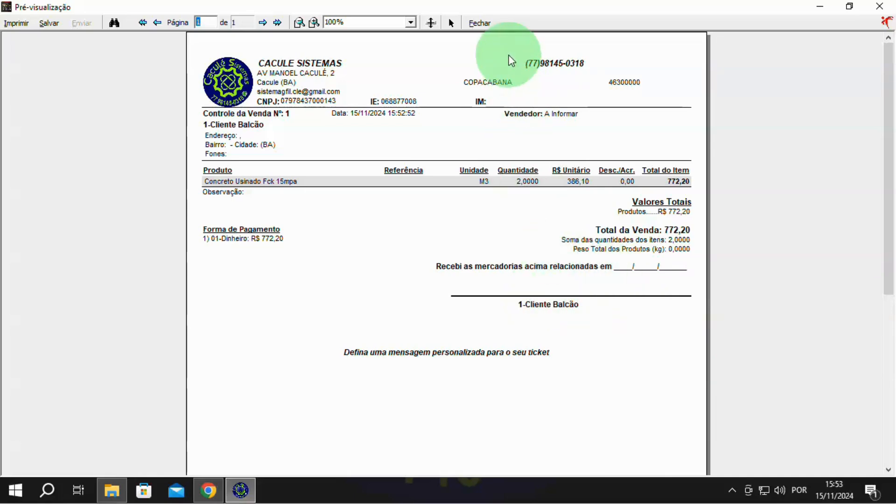
{"action": "left_click", "coordinate": [480, 23]}
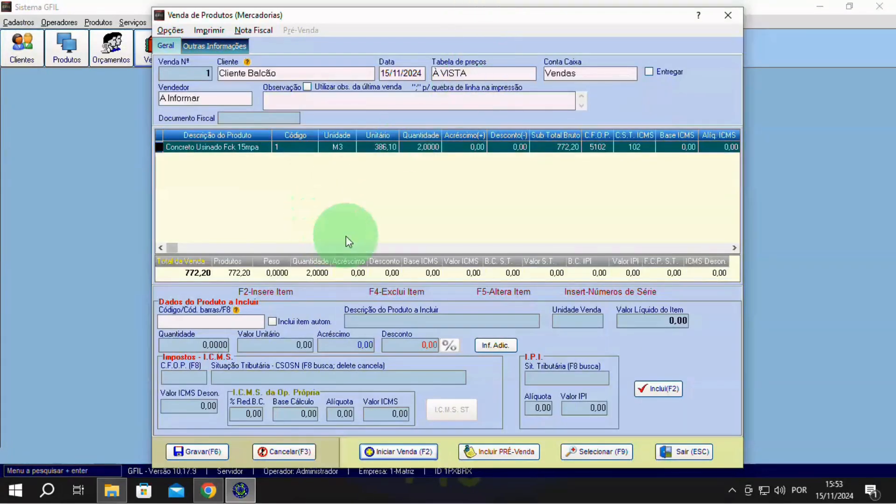
Generate the NFe Modelo 55 for the sale, declining the IBPT table update, and exit the NFe and sale forms
{"action": "left_click", "coordinate": [254, 30]}
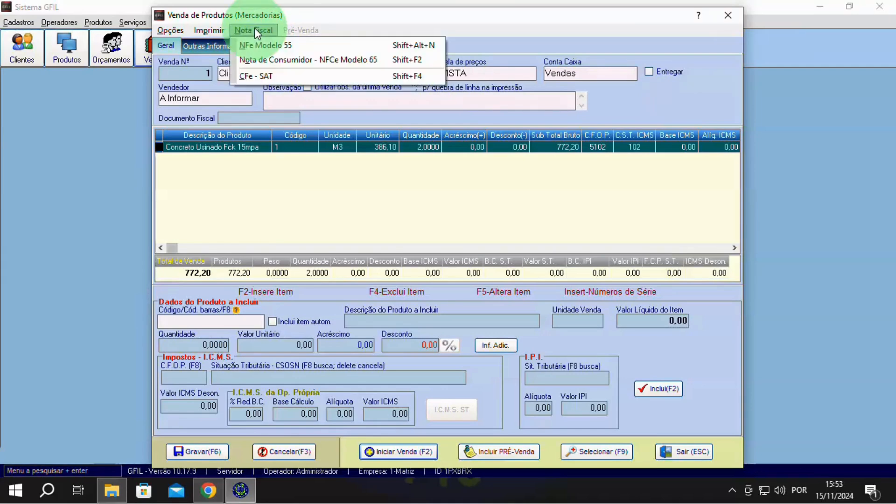
{"action": "left_click", "coordinate": [298, 46]}
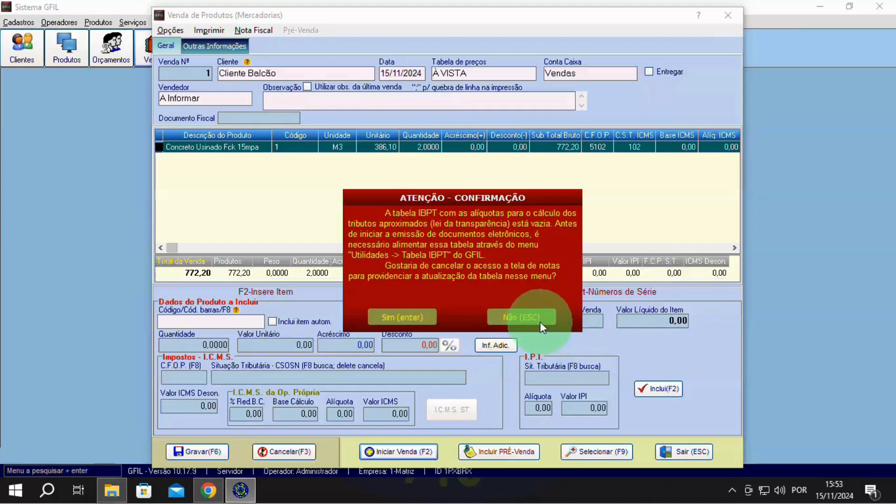
{"action": "left_click", "coordinate": [508, 314]}
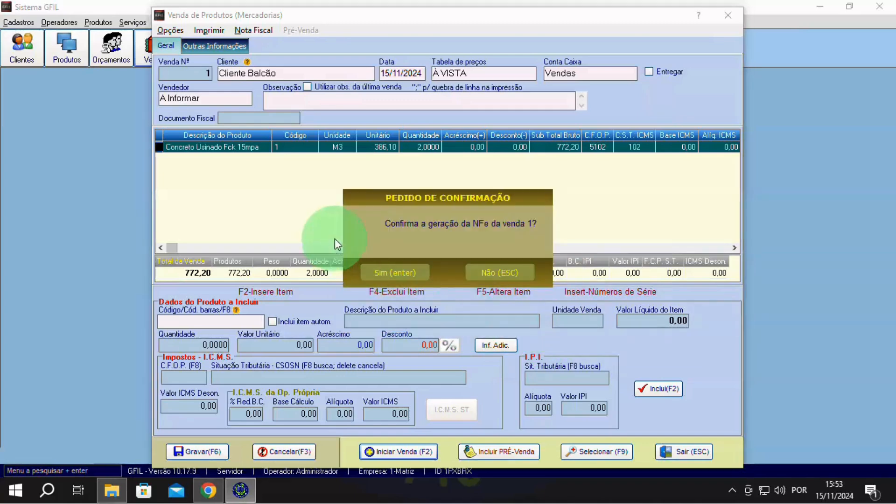
{"action": "left_click", "coordinate": [387, 279]}
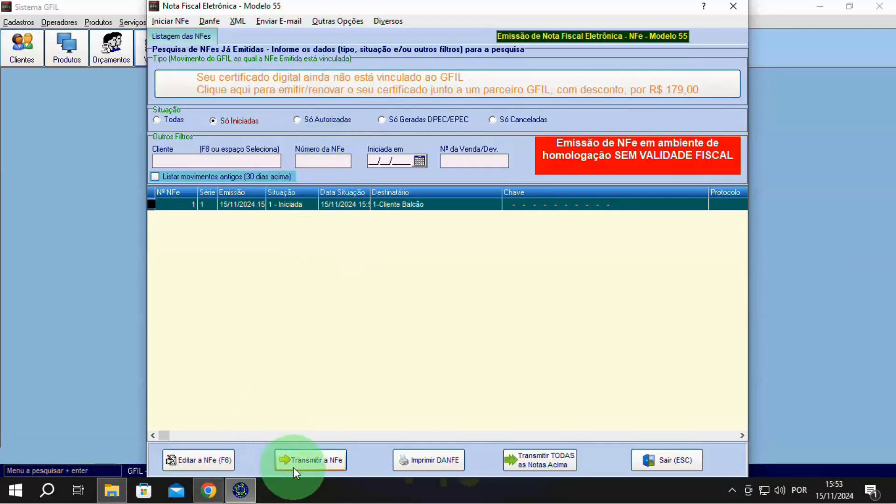
{"action": "left_click", "coordinate": [695, 460]}
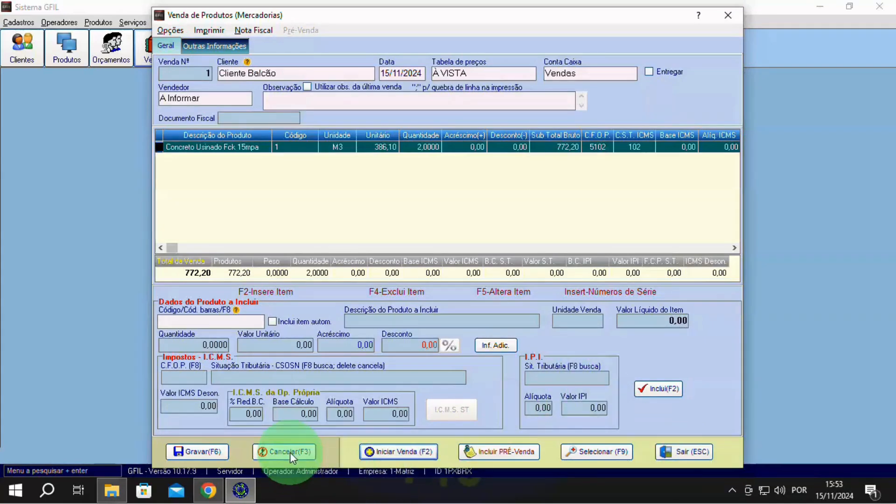
{"action": "left_click", "coordinate": [672, 452]}
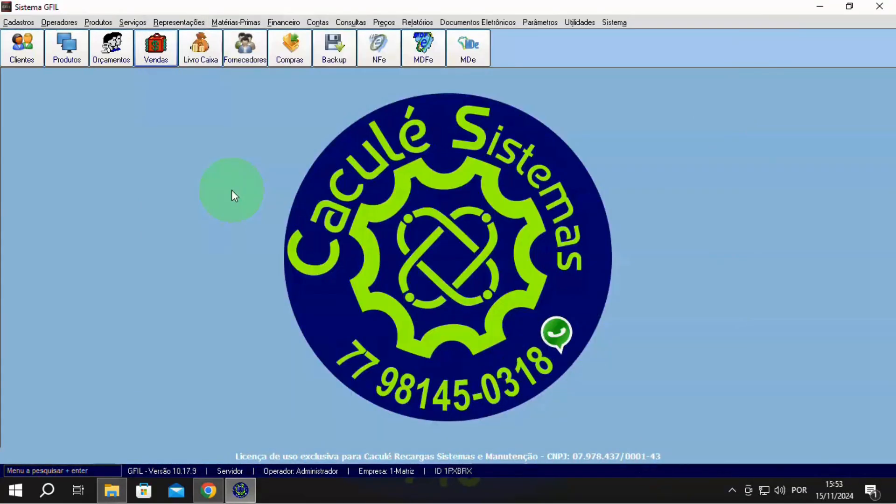